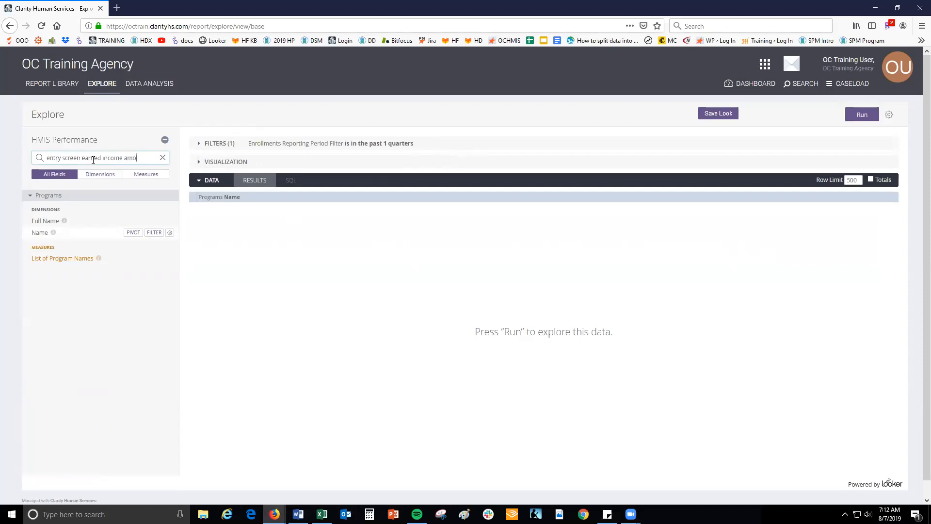
# - Add the Entry Screen Earned Income Amount dimension and the Enrollments Count measure, and run the report
pyautogui.click(73, 244)
pyautogui.tripleClick(93, 158)
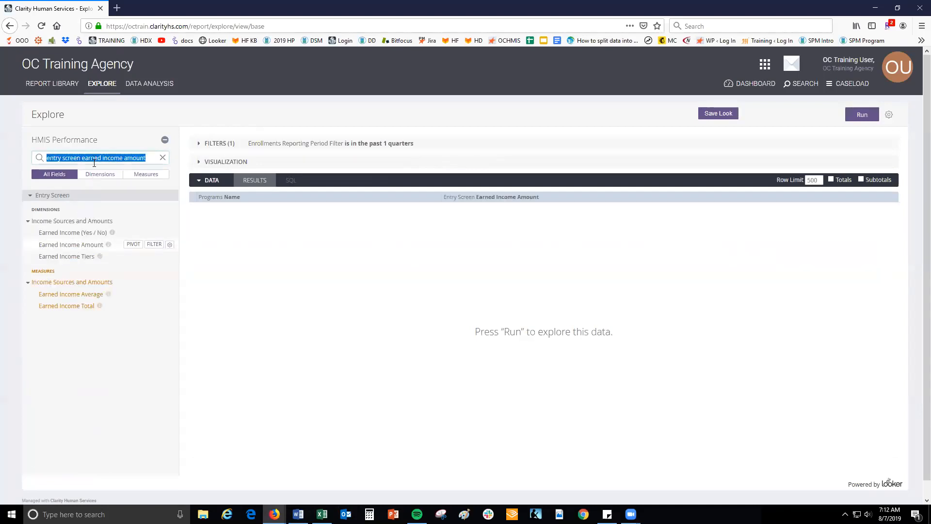
pyautogui.write('enrollments count')
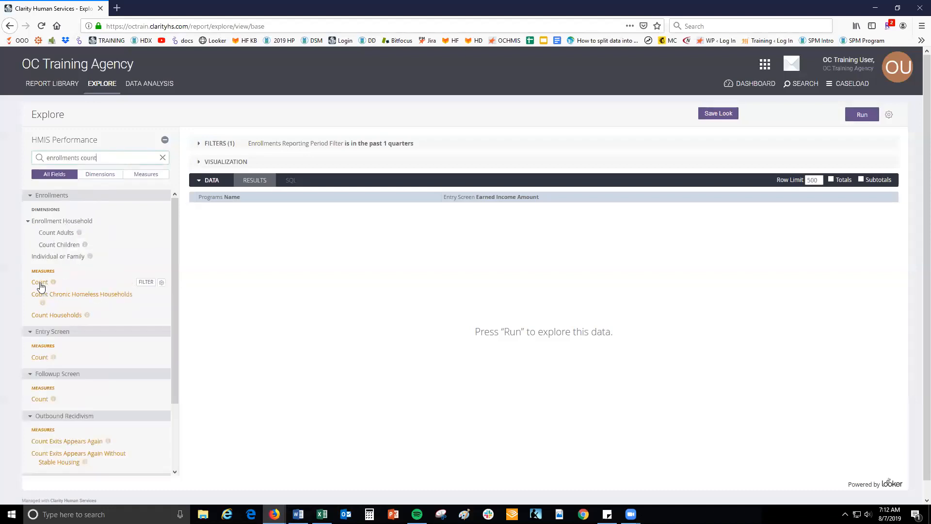
pyautogui.click(81, 282)
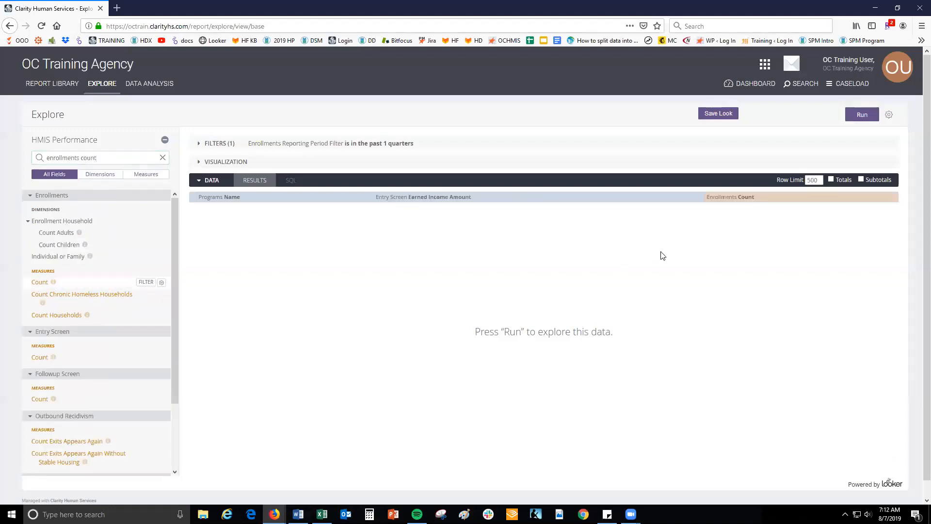
pyautogui.click(862, 115)
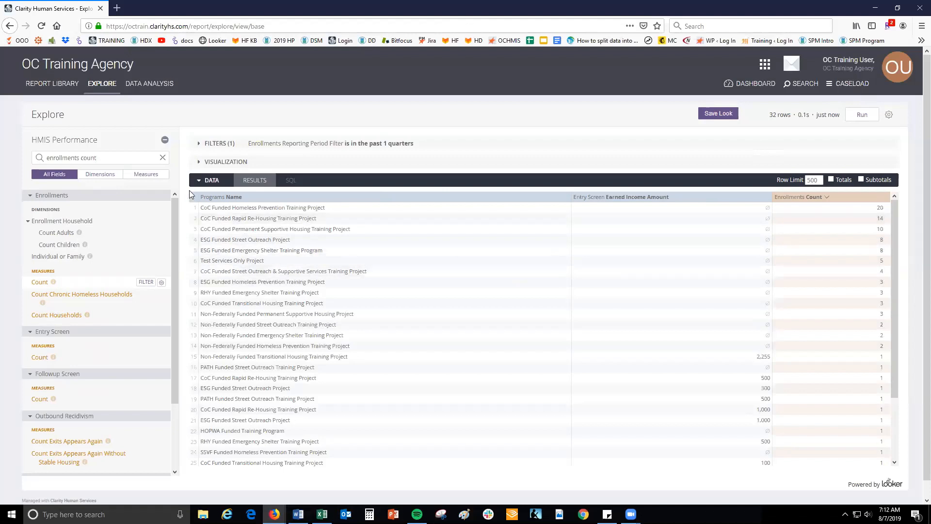
# - Clear the field search, create a new table calculation from the measures' custom fields and name it Average Earned Income
pyautogui.click(162, 159)
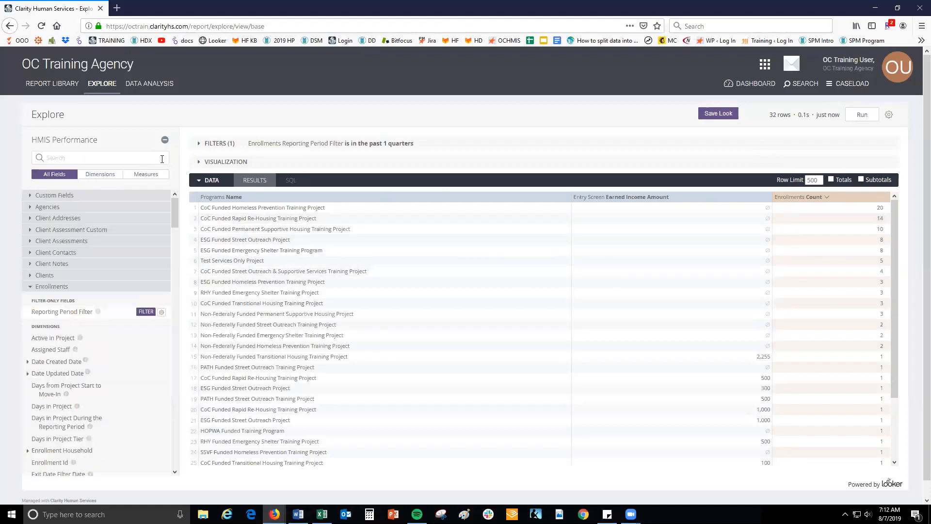
pyautogui.click(148, 181)
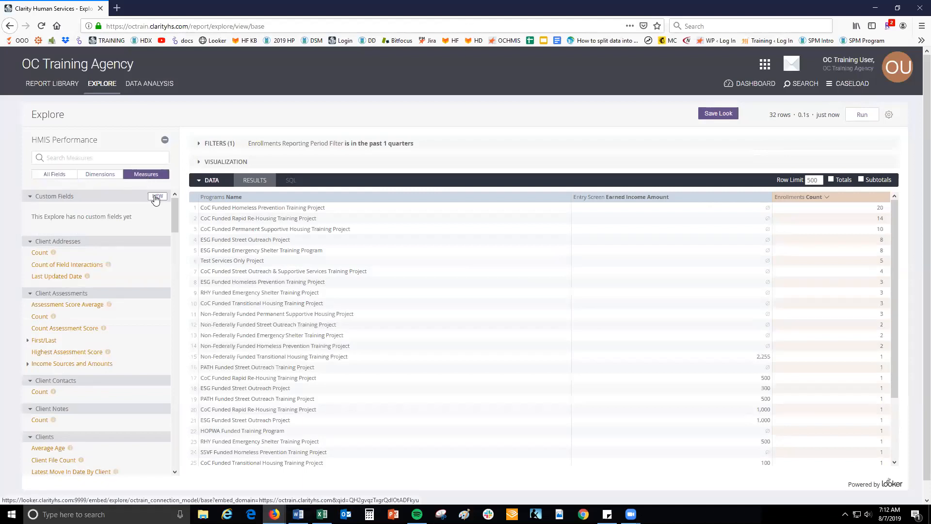
pyautogui.click(155, 199)
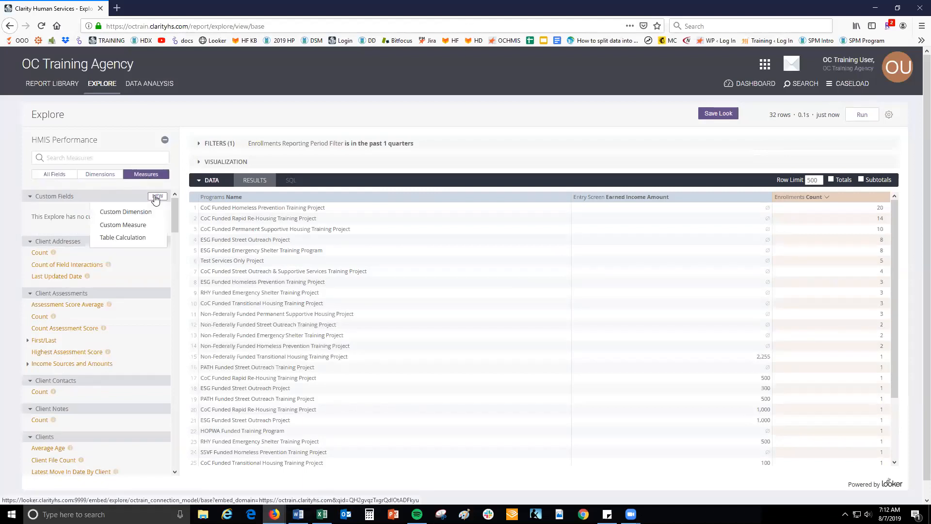
pyautogui.click(137, 238)
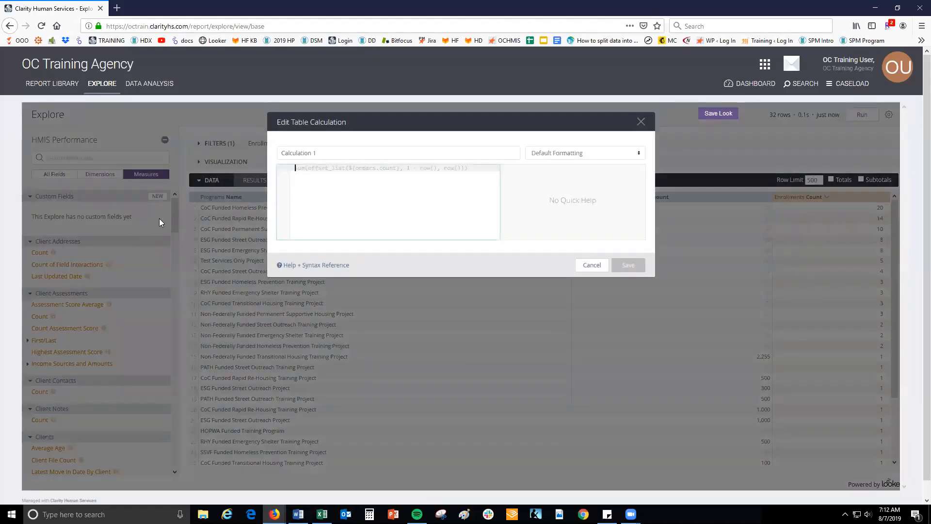
pyautogui.tripleClick(319, 160)
pyautogui.write('Average Earned Income')
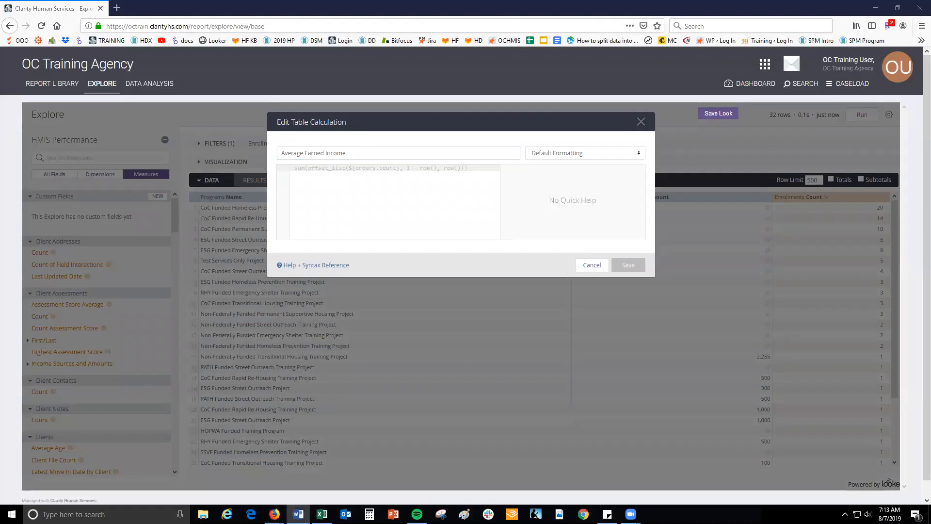
# - Enter the calculation formula ${entry_screen.income_earned}/${enrollments.count} using the suggested fields
pyautogui.click(400, 171)
pyautogui.write('earned inc')
pyautogui.press('BackSpace')
pyautogui.press('BackSpace')
pyautogui.press('BackSpace')
pyautogui.press('BackSpace')
pyautogui.press('BackSpace')
pyautogui.press('BackSpace')
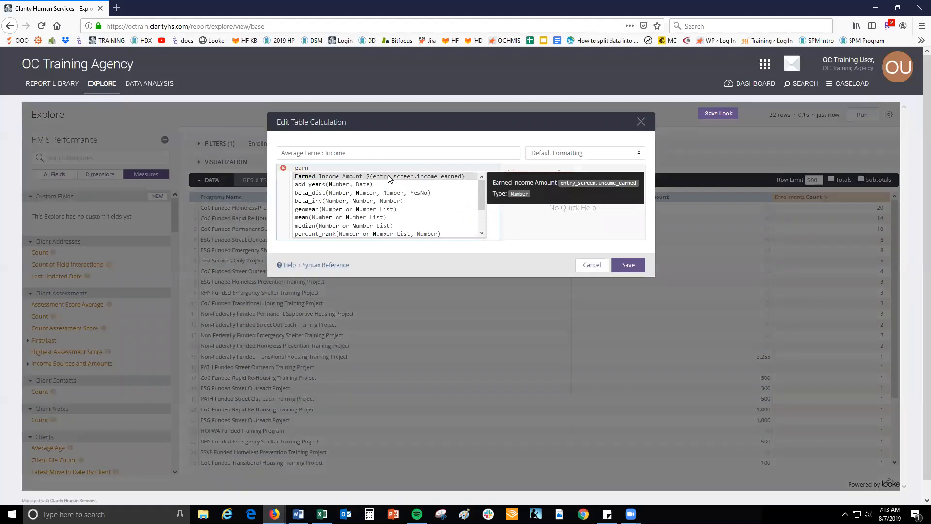
pyautogui.click(388, 176)
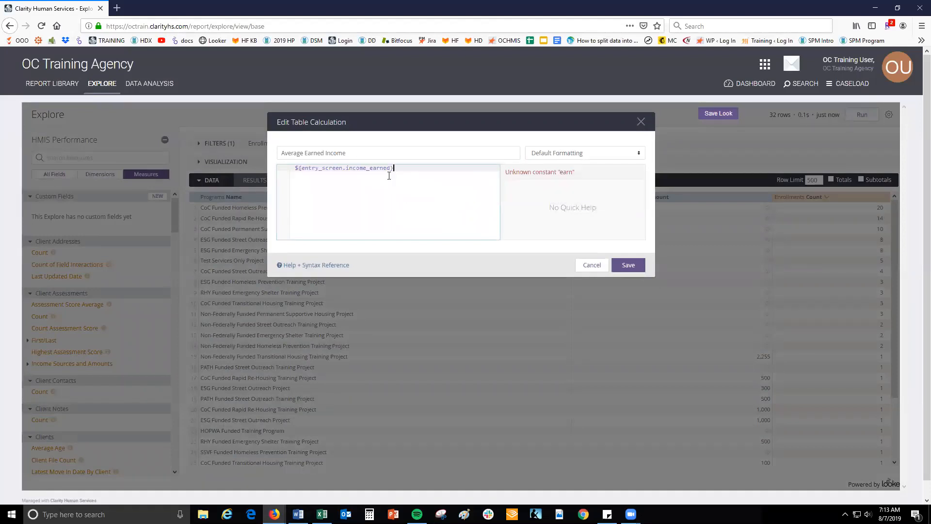
pyautogui.write('/')
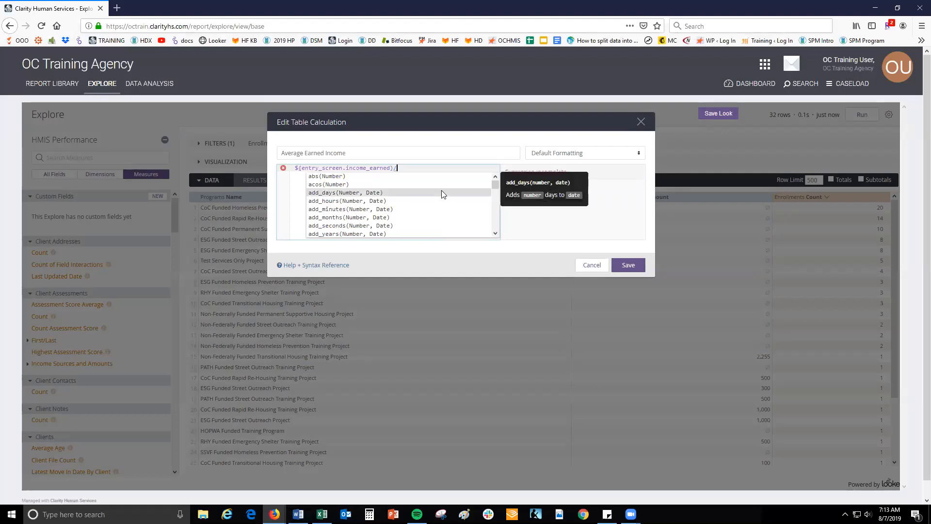
pyautogui.write('e')
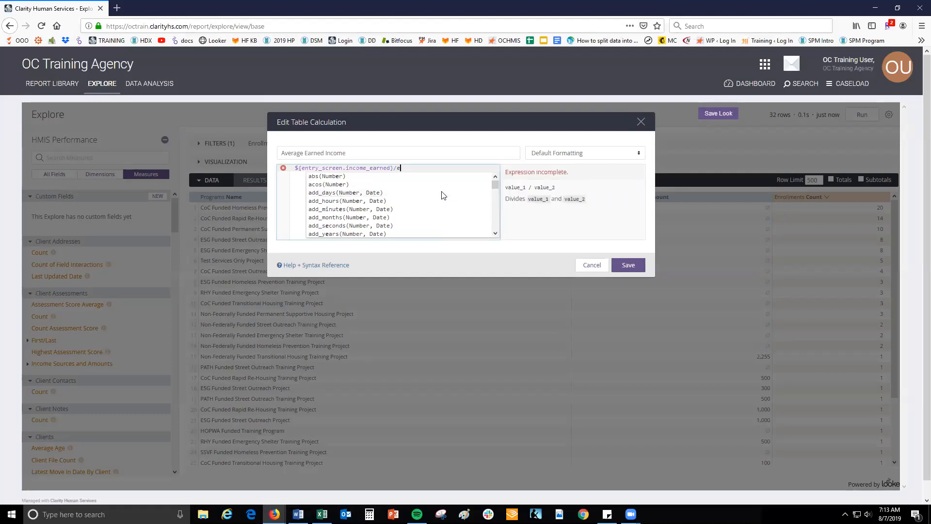
pyautogui.write('nrollment')
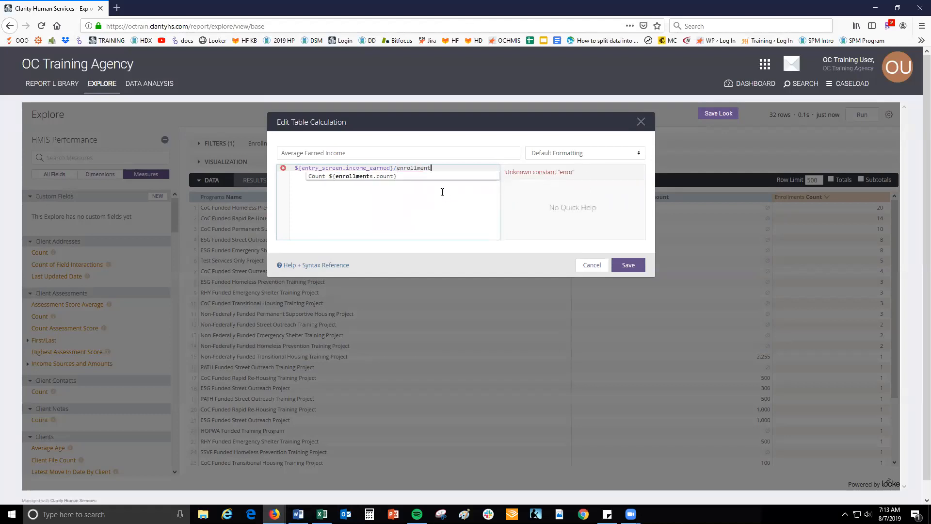
pyautogui.click(380, 175)
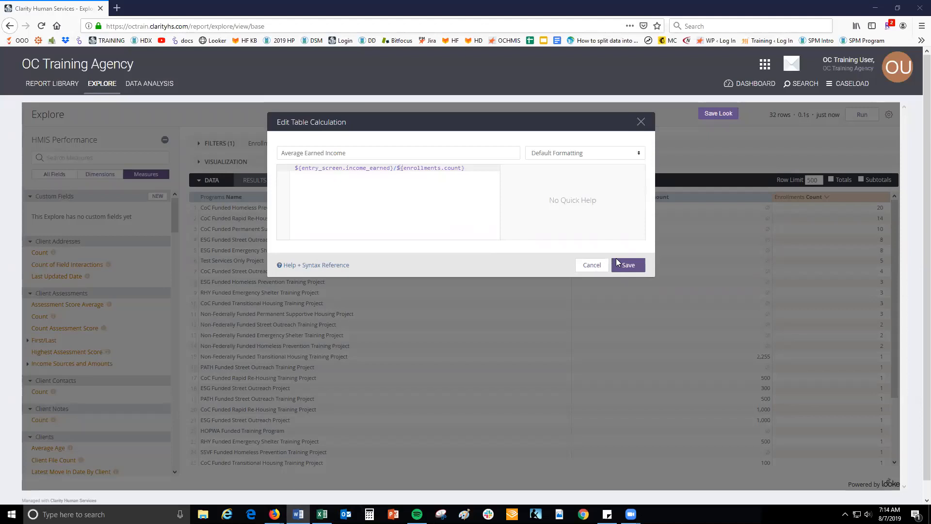
pyautogui.click(294, 169)
pyautogui.write('earn')
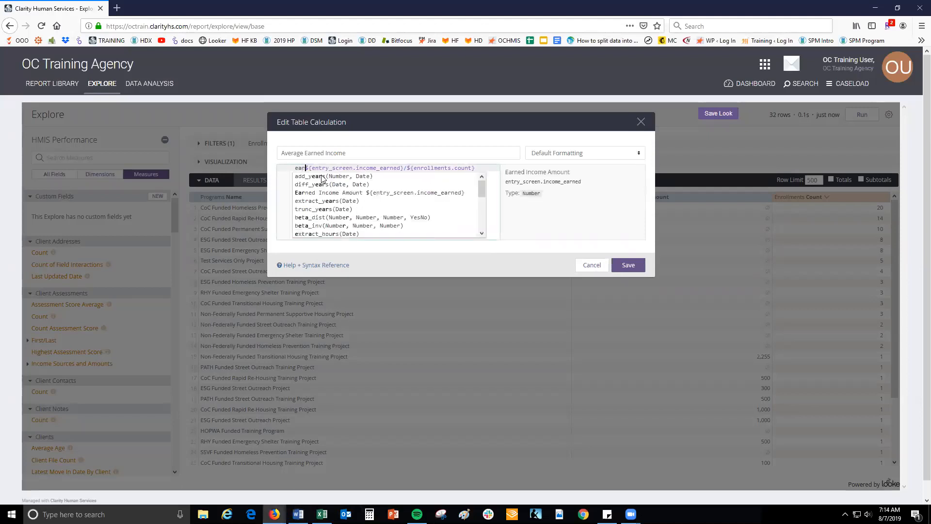
pyautogui.press('BackSpace')
pyautogui.press('BackSpace')
pyautogui.press('BackSpace')
pyautogui.write('ntry')
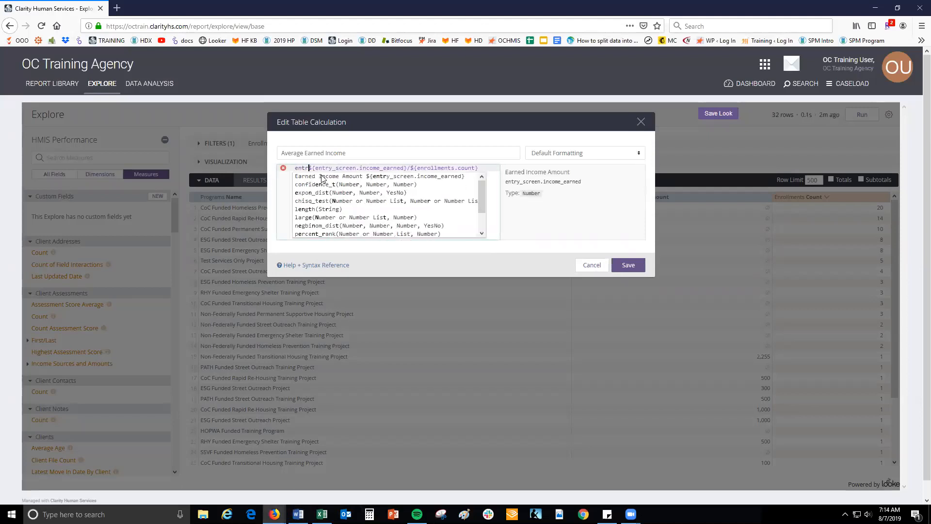
pyautogui.click(395, 270)
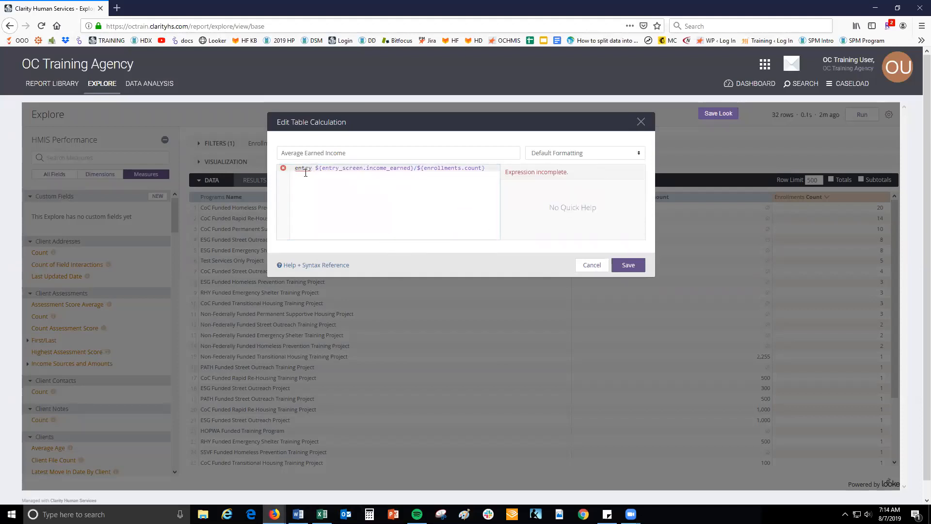
pyautogui.moveTo(317, 169); pyautogui.dragTo(295, 169)
pyautogui.click(328, 208)
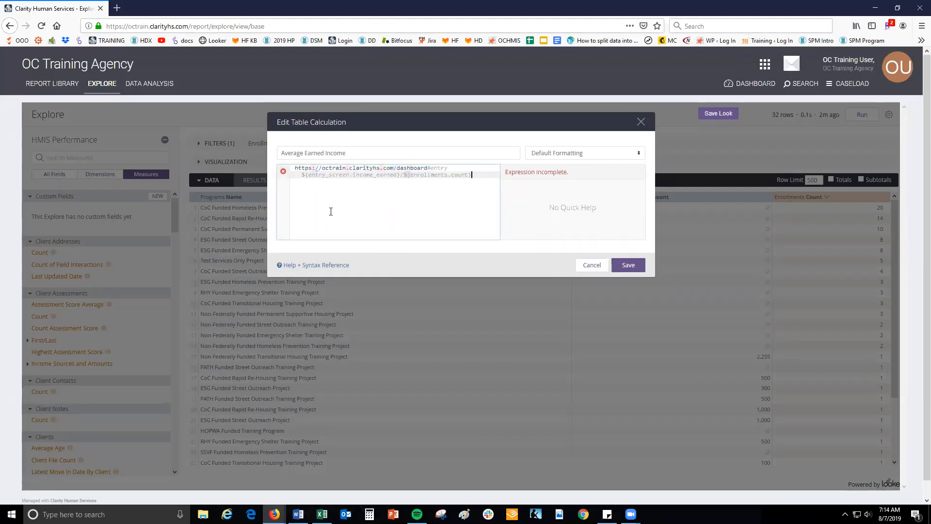
pyautogui.hotkey('ctrl', 'z')
pyautogui.click(341, 189)
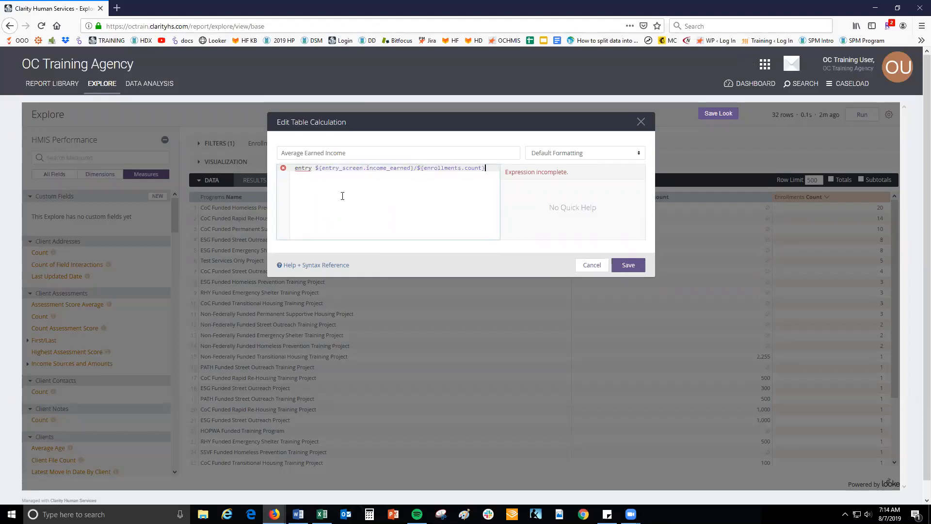
pyautogui.moveTo(568, 172); pyautogui.dragTo(506, 173)
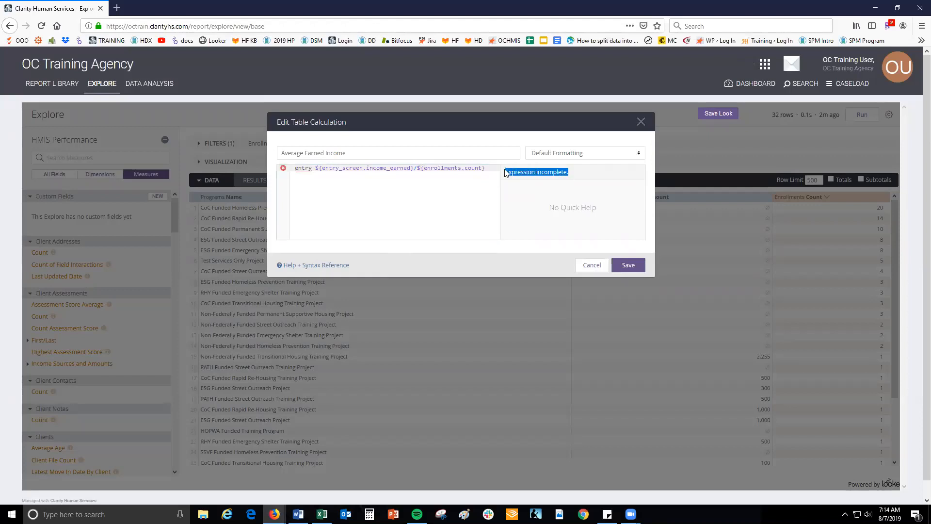
pyautogui.moveTo(316, 170); pyautogui.dragTo(268, 167)
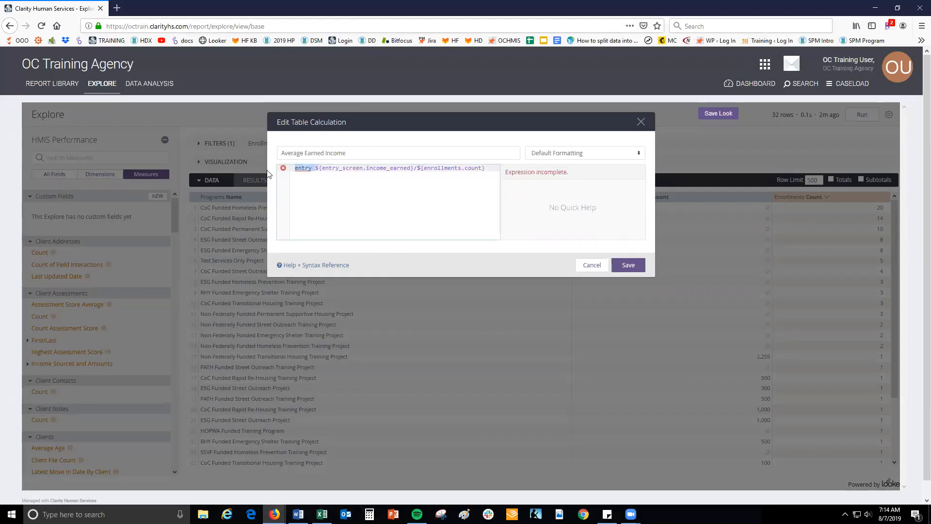
pyautogui.press('BackSpace')
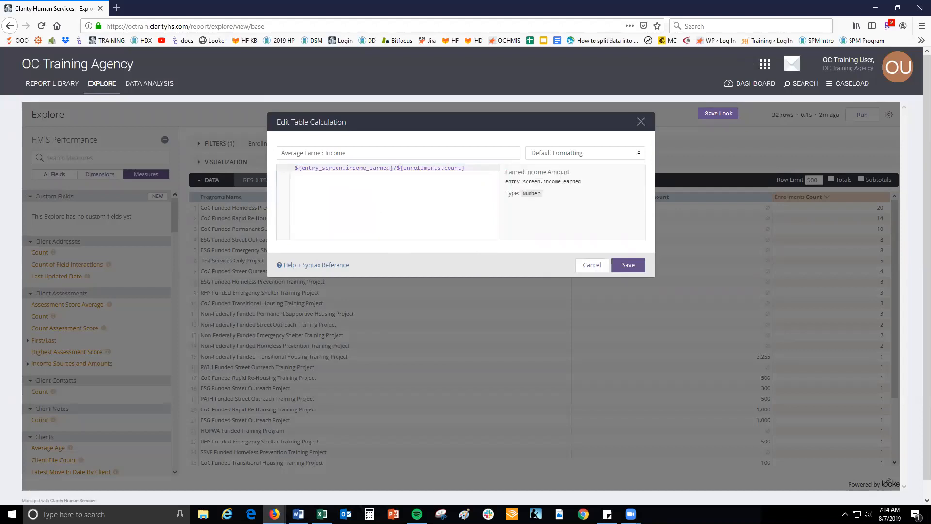
# - Format the Average Earned Income calculation as U.S. Dollars (0) and save it
pyautogui.hotkey('alt', 'Tab')
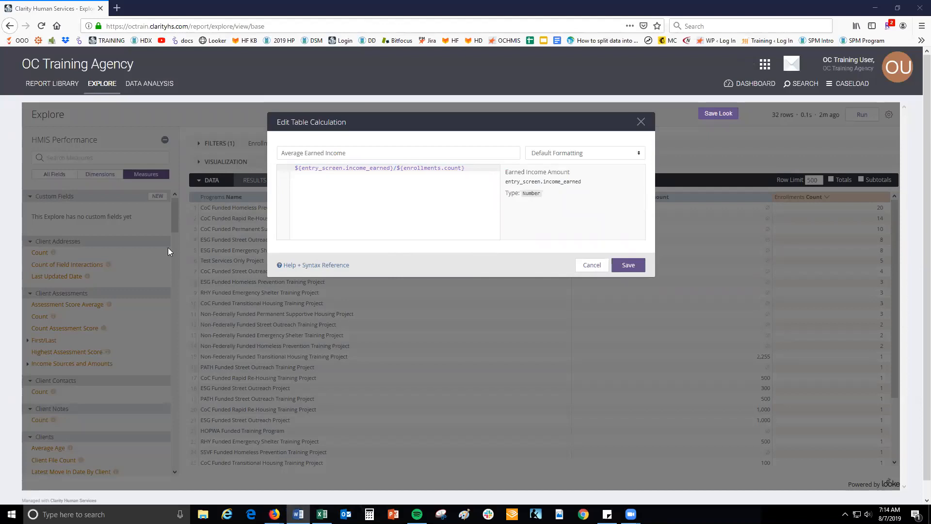
pyautogui.click(627, 156)
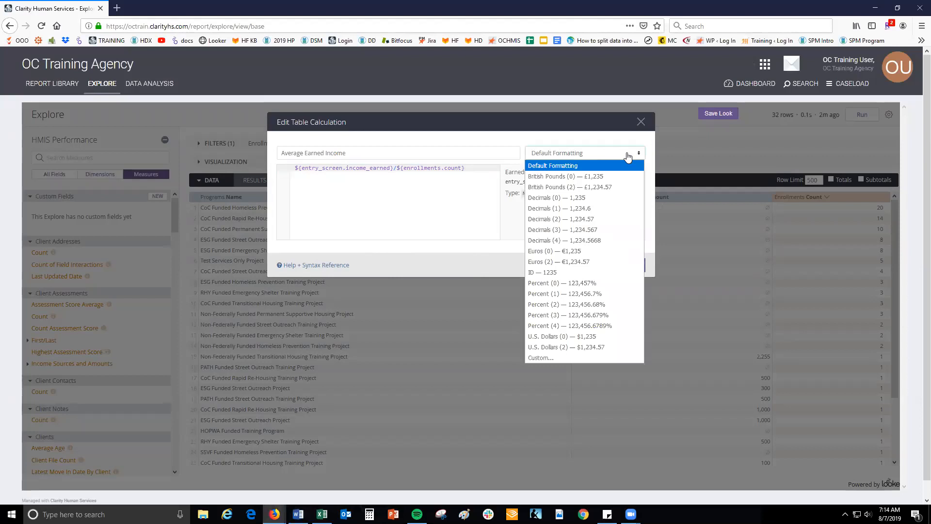
pyautogui.click(605, 340)
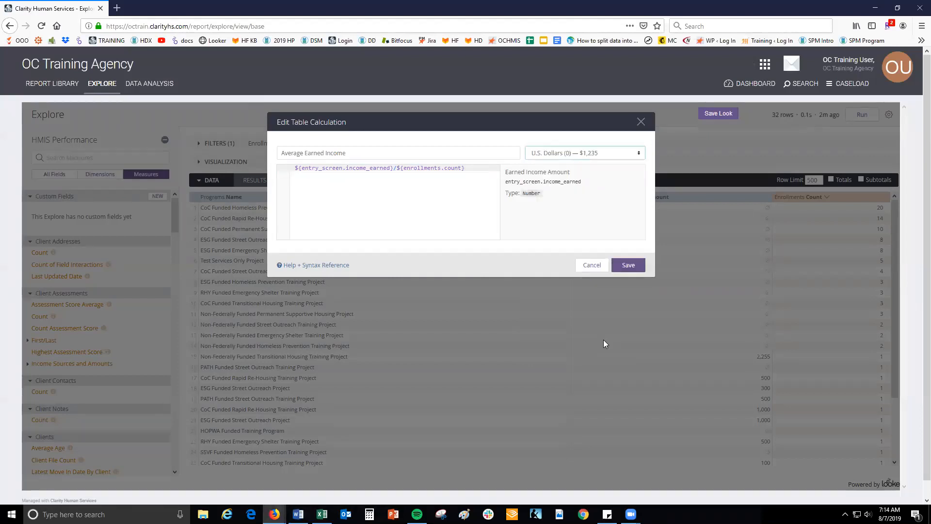
pyautogui.click(628, 266)
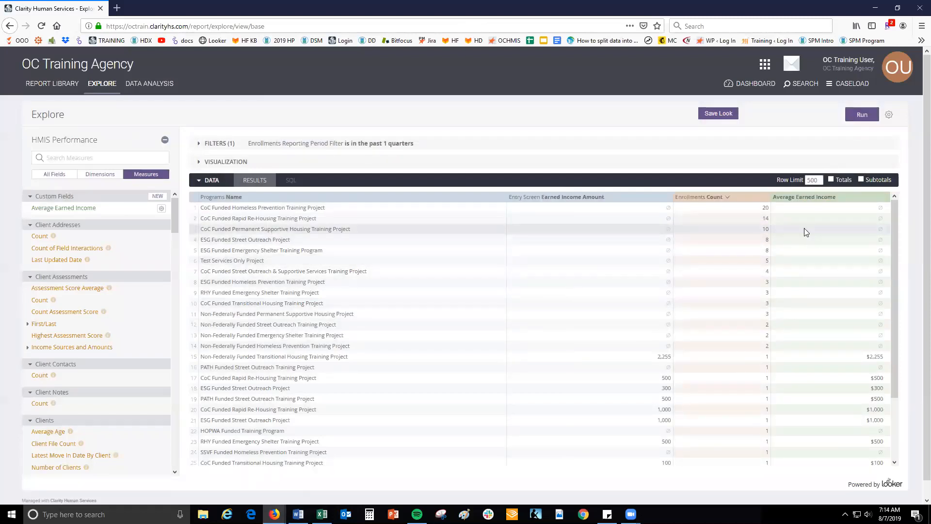
# - Review the Average Earned Income column, open its calculation for editing and close it without changes
pyautogui.scroll(-1, 804, 228)
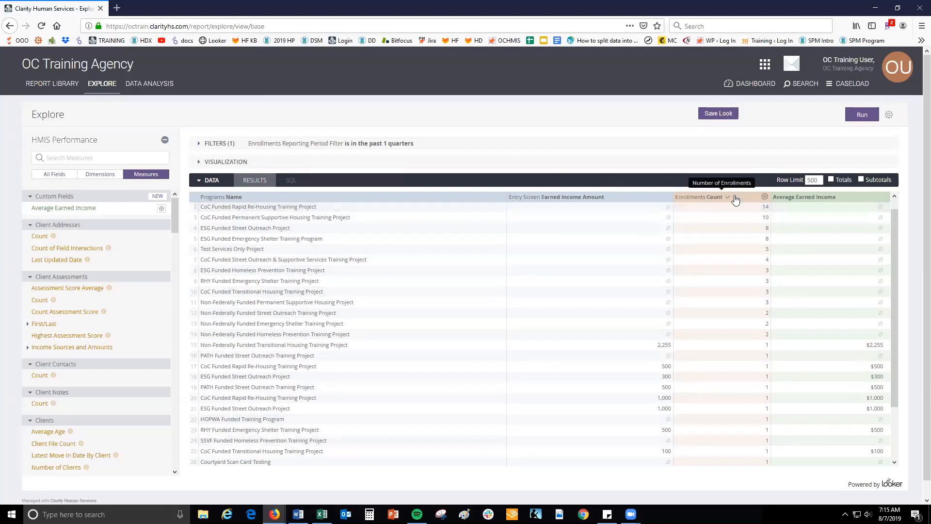
pyautogui.click(880, 197)
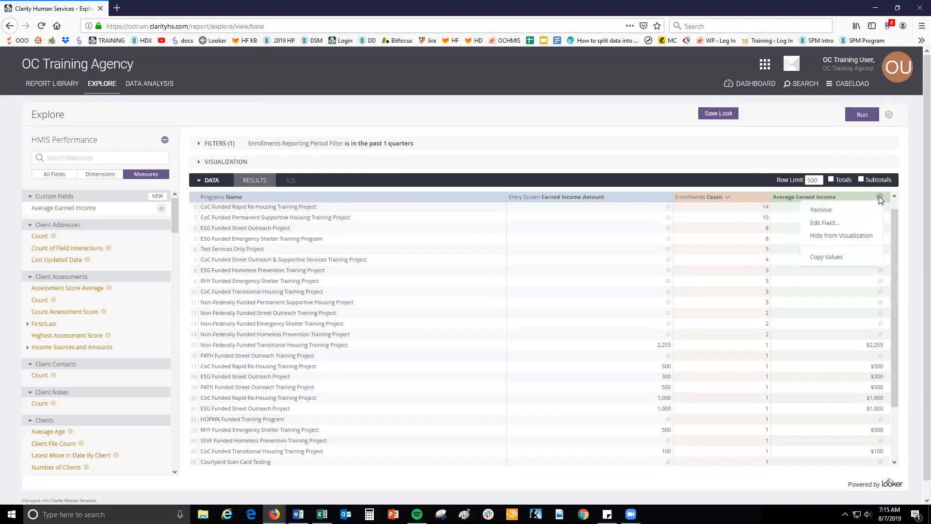
pyautogui.click(862, 223)
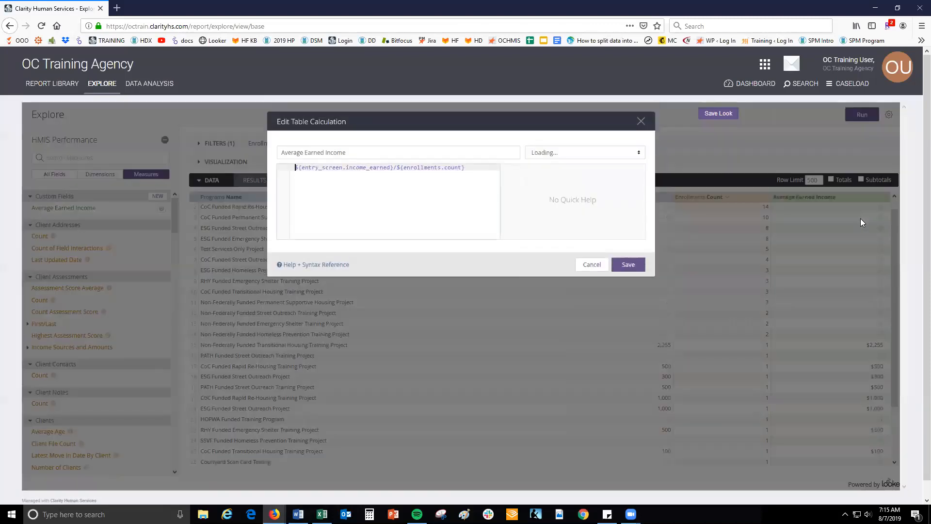
pyautogui.click(640, 114)
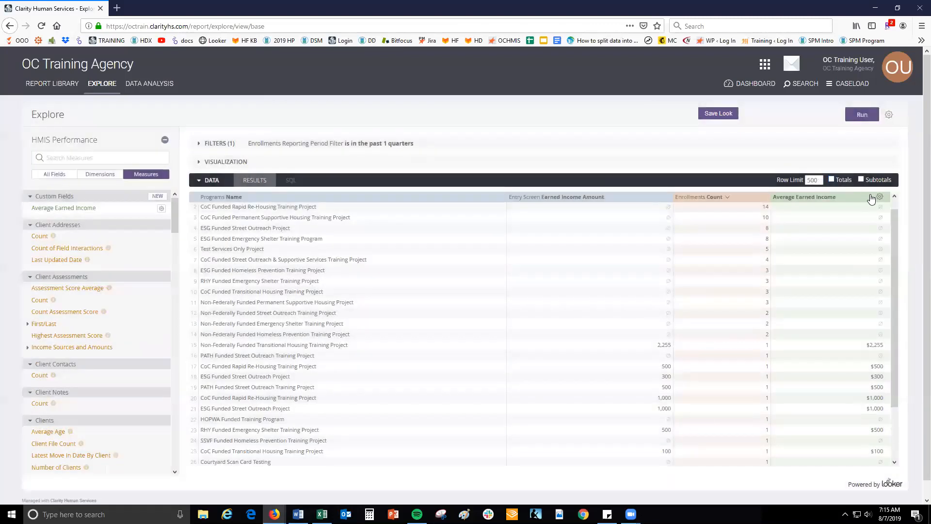
# - Remove the Average Earned Income column from the results and add it back from the custom fields
pyautogui.click(880, 197)
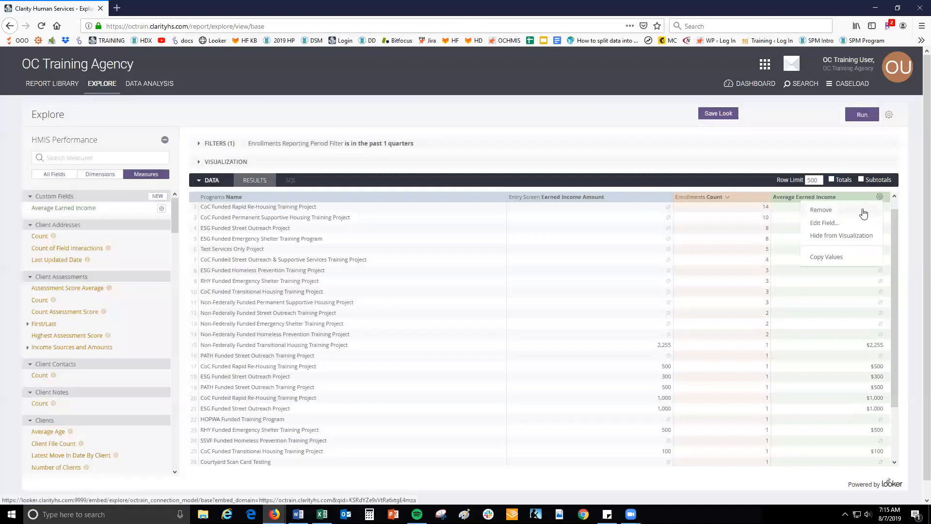
pyautogui.click(864, 212)
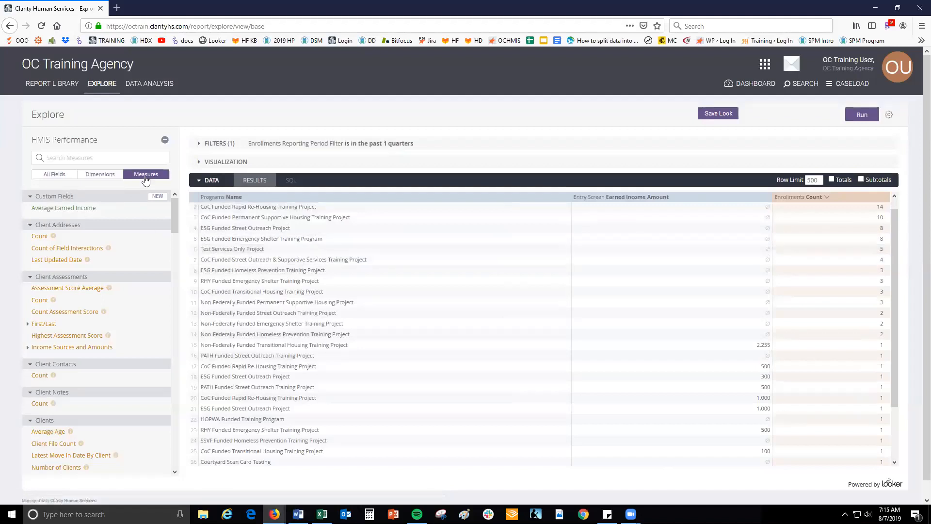
pyautogui.click(51, 212)
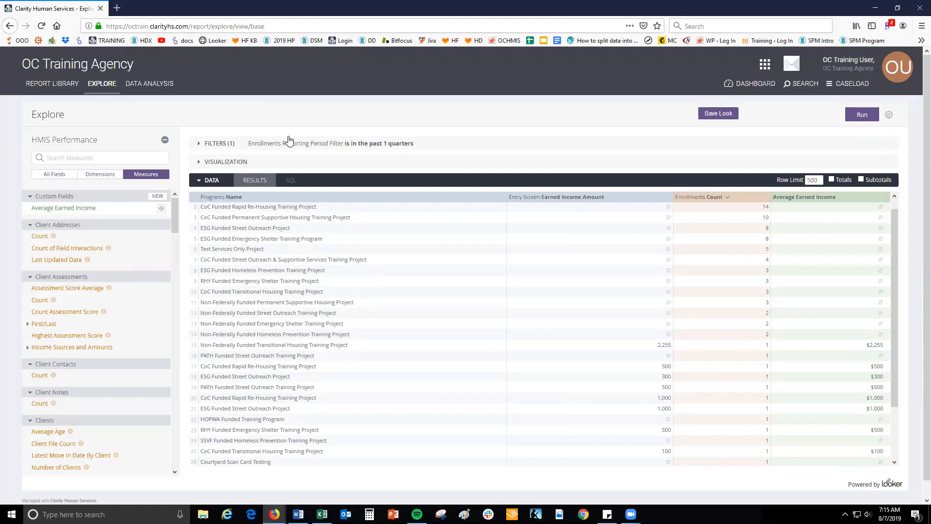
# - Visualize the results as a bar chart and hide the Enrollments Count column from the visualization
pyautogui.click(305, 162)
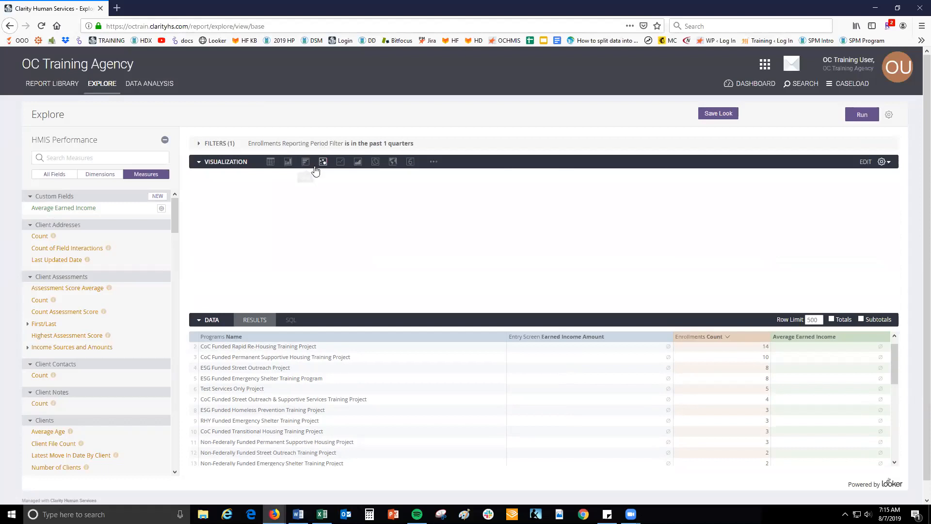
pyautogui.click(305, 162)
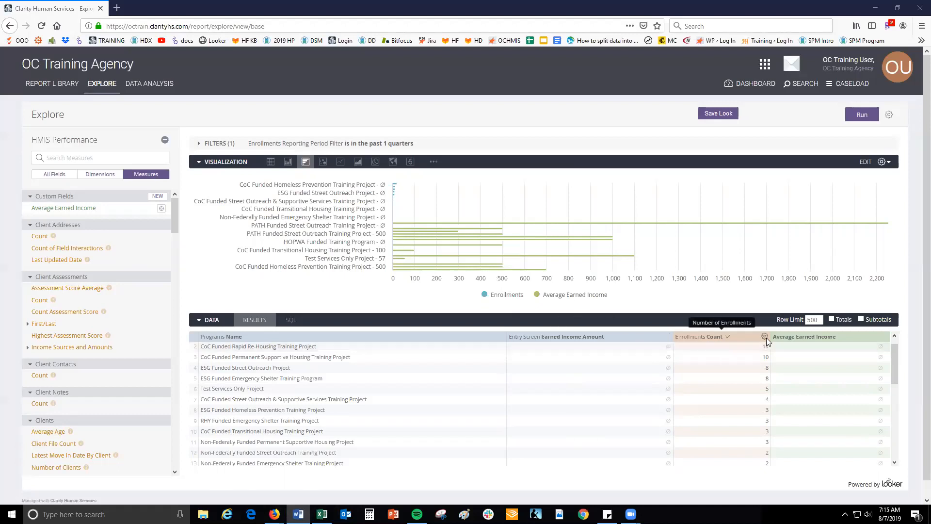
pyautogui.click(765, 338)
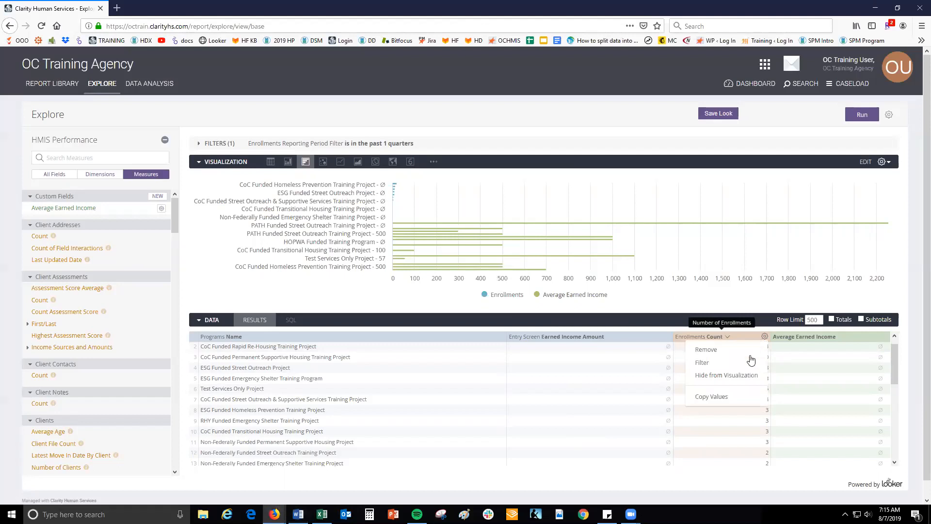
pyautogui.click(747, 376)
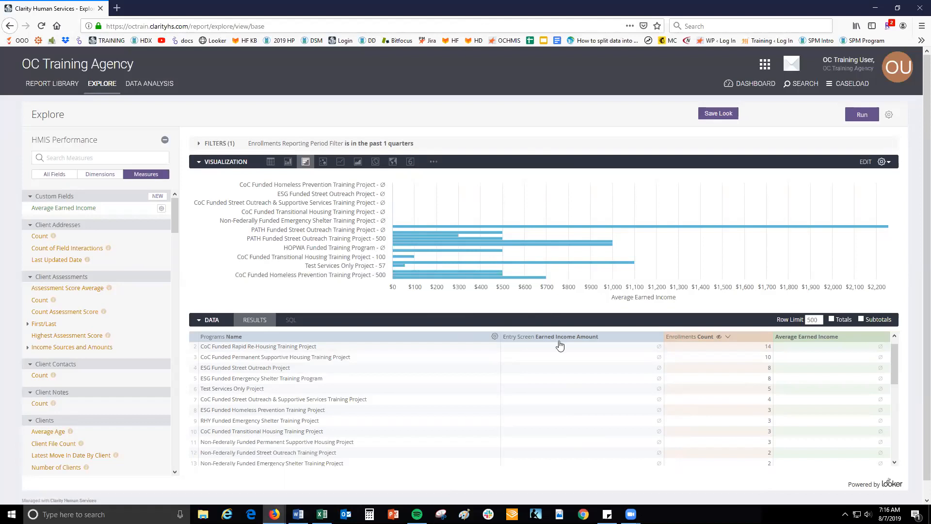
# - Filter the Entry Screen Earned Income Amount to values that are not null and rerun the report
pyautogui.scroll(-1, 650, 362)
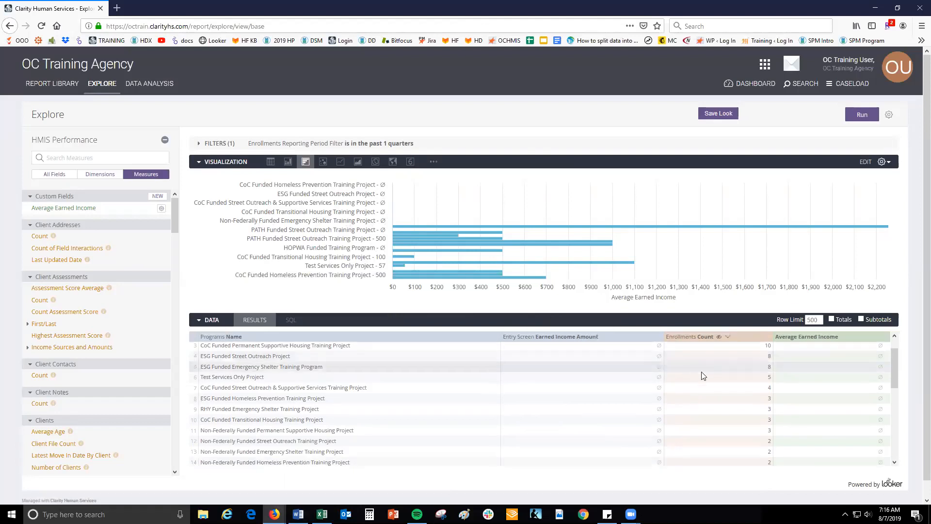
pyautogui.click(657, 336)
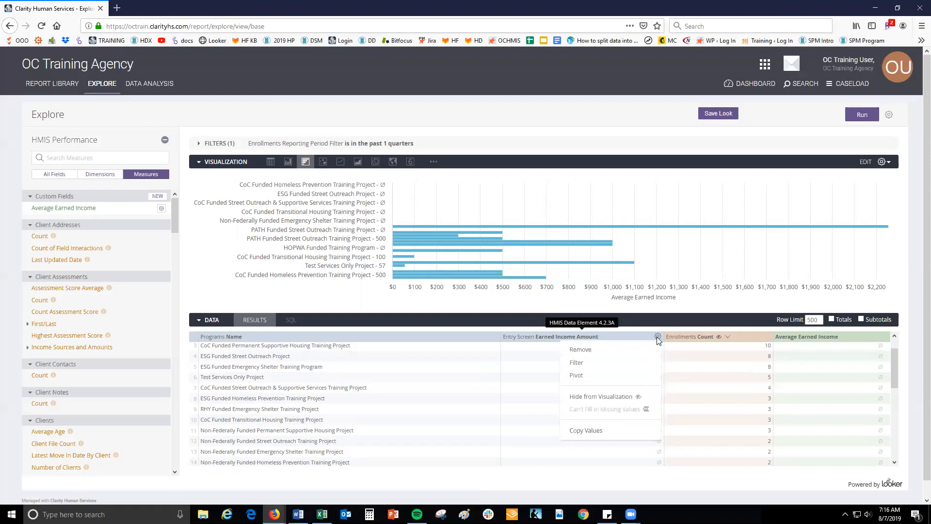
pyautogui.click(617, 364)
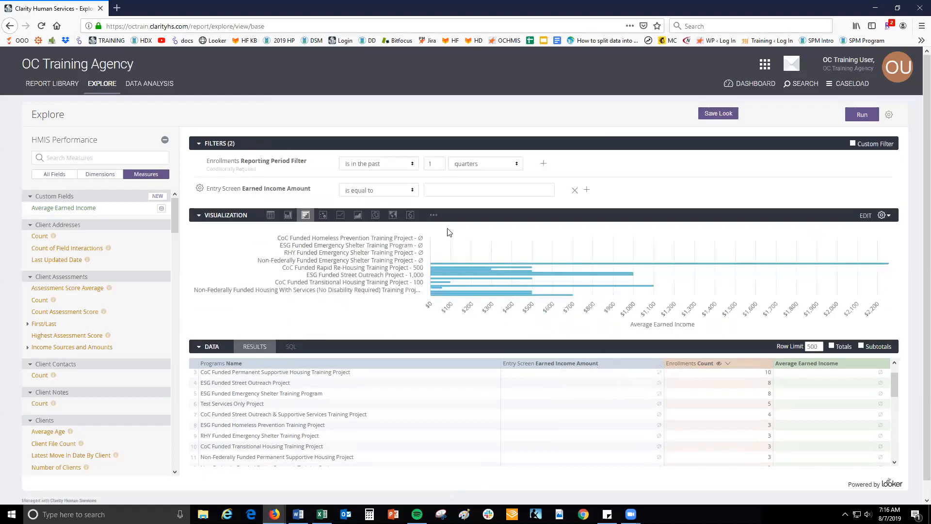
pyautogui.click(411, 191)
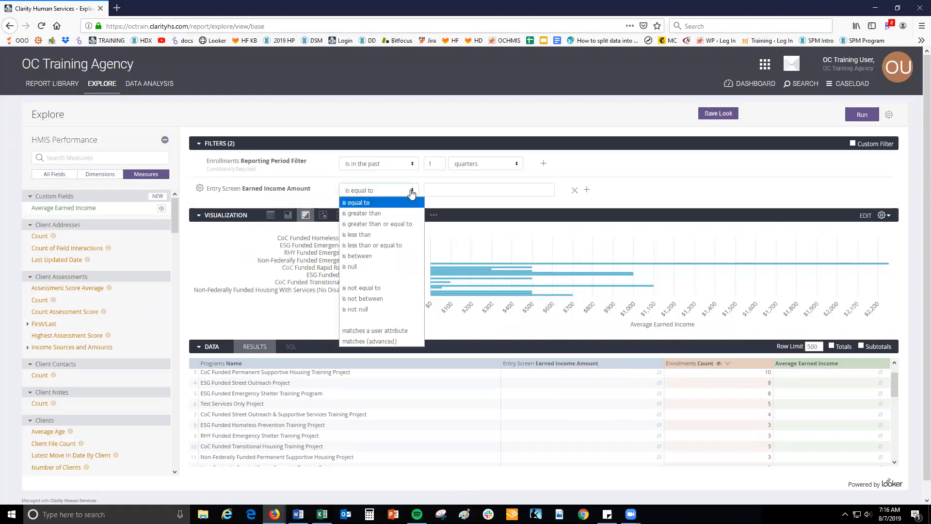
pyautogui.click(393, 308)
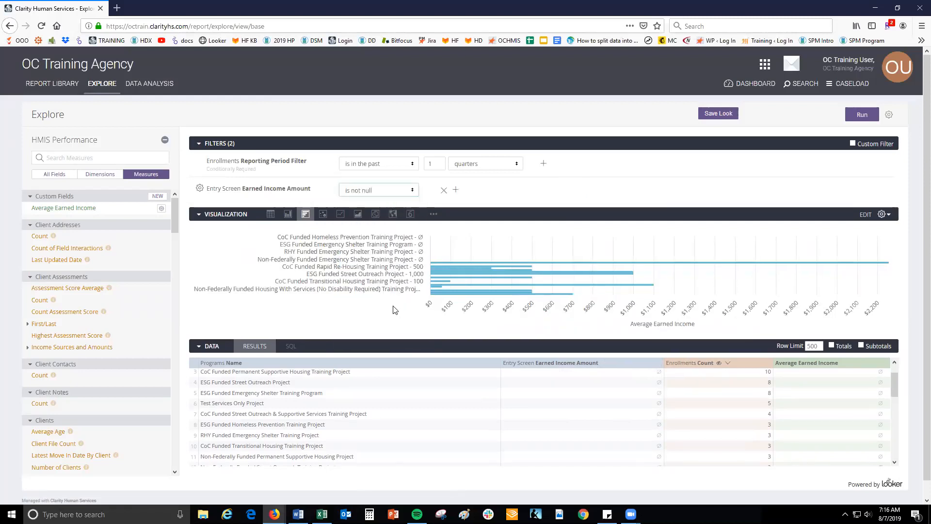
pyautogui.click(863, 116)
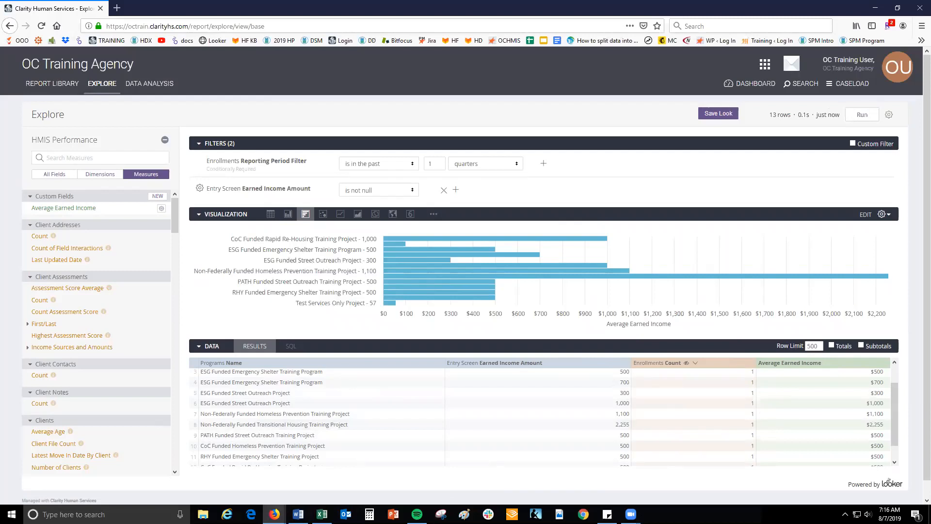
# - Switch to the Google Slides presentation, open the Creating Expressions for Custom Looker Fields article and follow it to the Looker Functions and Operators guide
pyautogui.doubleClick(455, 3)
pyautogui.click(859, 195)
pyautogui.click(858, 199)
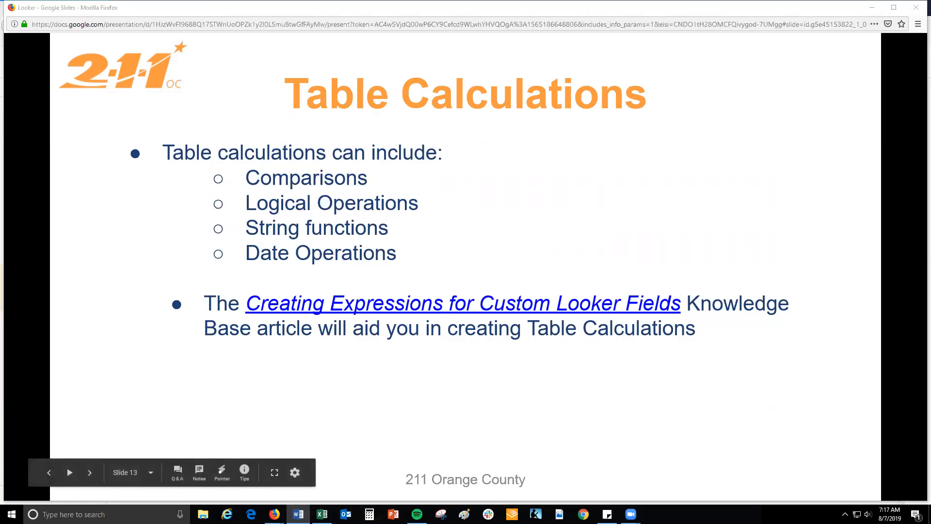
pyautogui.hotkey('alt', 'Tab')
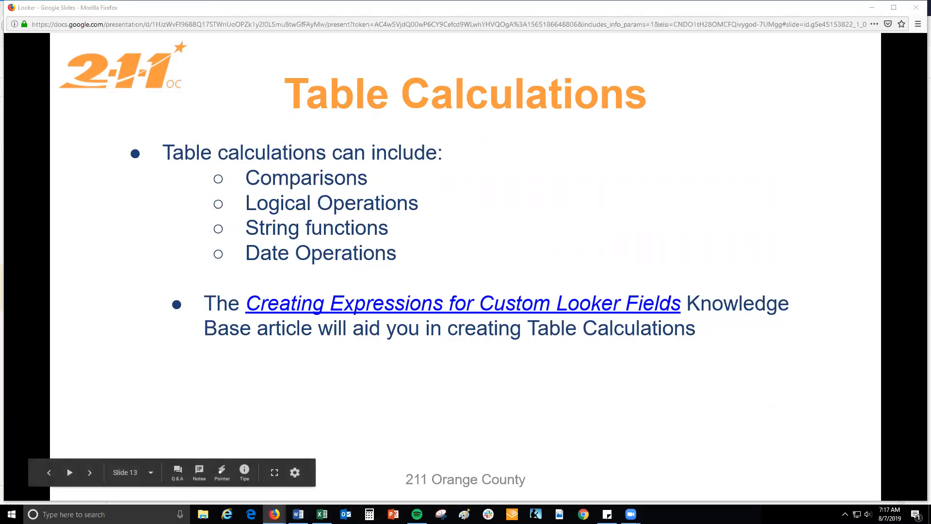
pyautogui.click(249, 304)
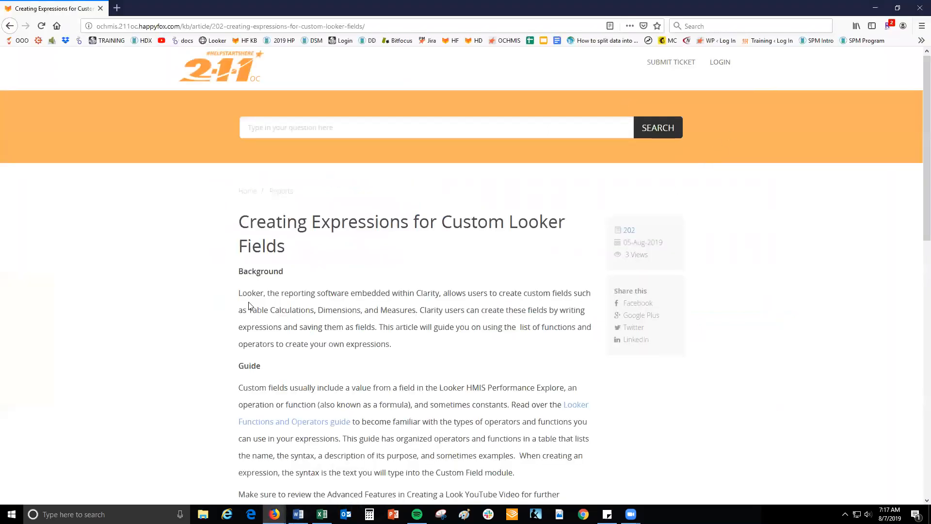
pyautogui.scroll(-3, 249, 304)
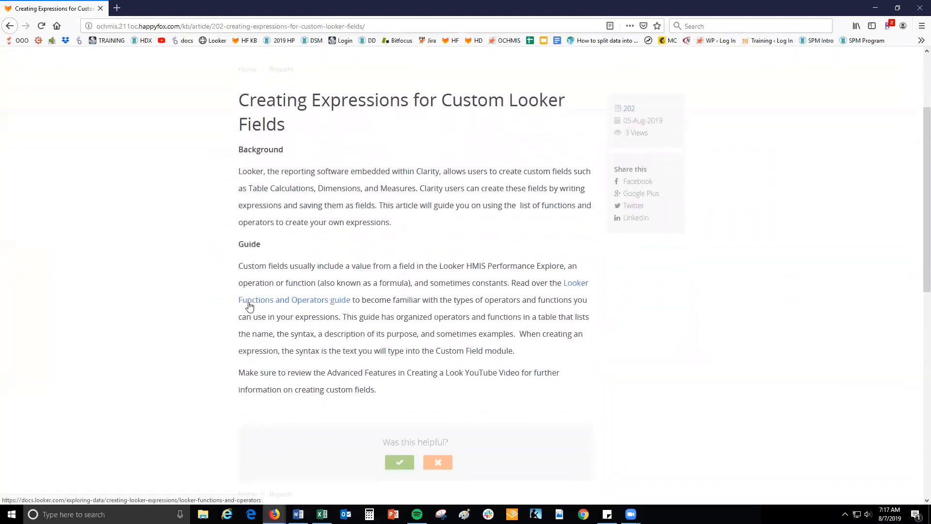
pyautogui.click(270, 302)
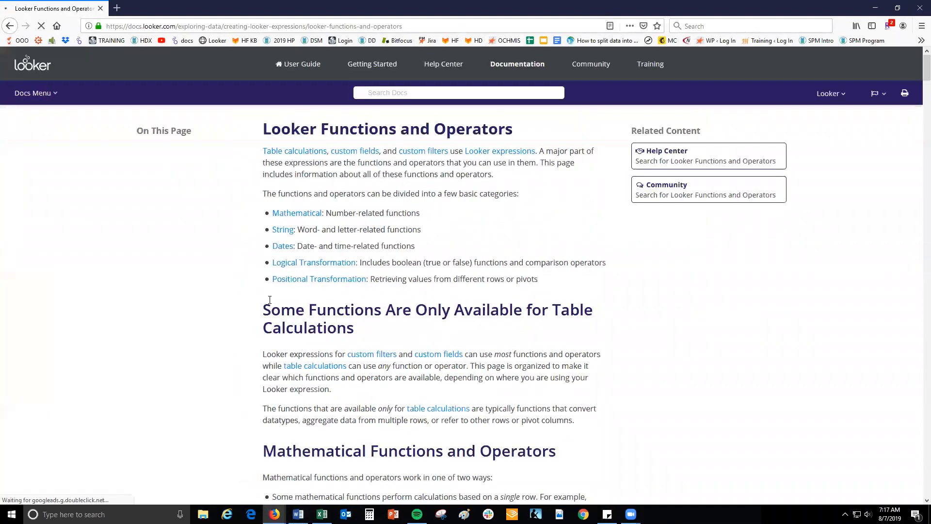
# - Examine the guide's mathematical functions, especially the syntax and purpose of the functions for table calculations only
pyautogui.scroll(-8, 235, 285)
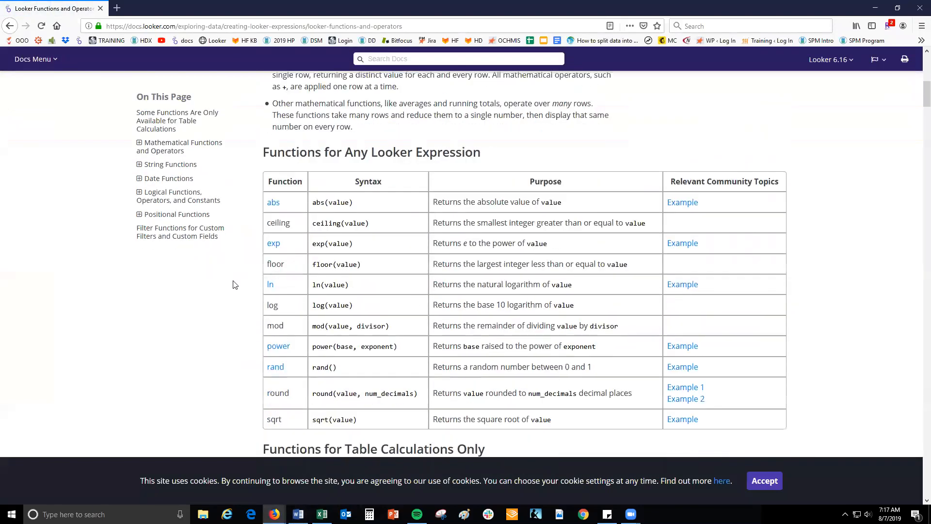
pyautogui.scroll(-5, 291, 275)
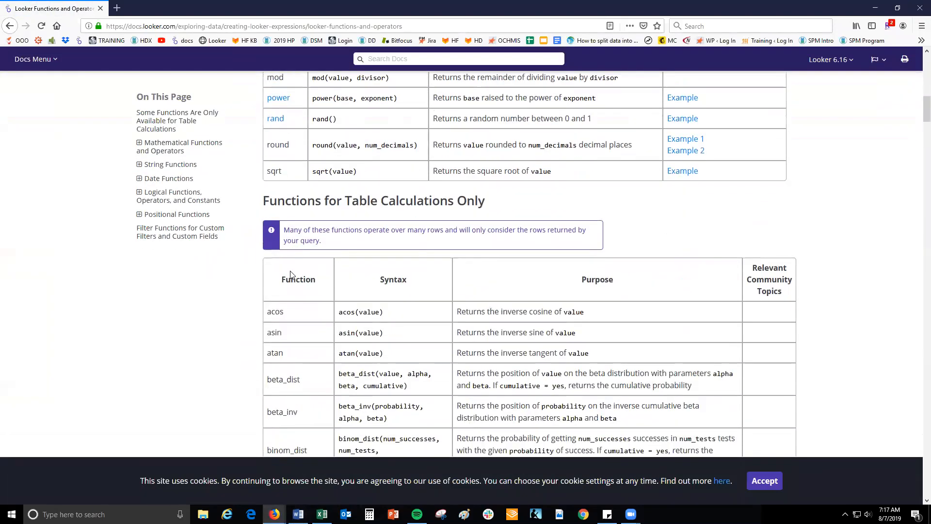
pyautogui.scroll(-6, 291, 275)
pyautogui.scroll(4, 292, 273)
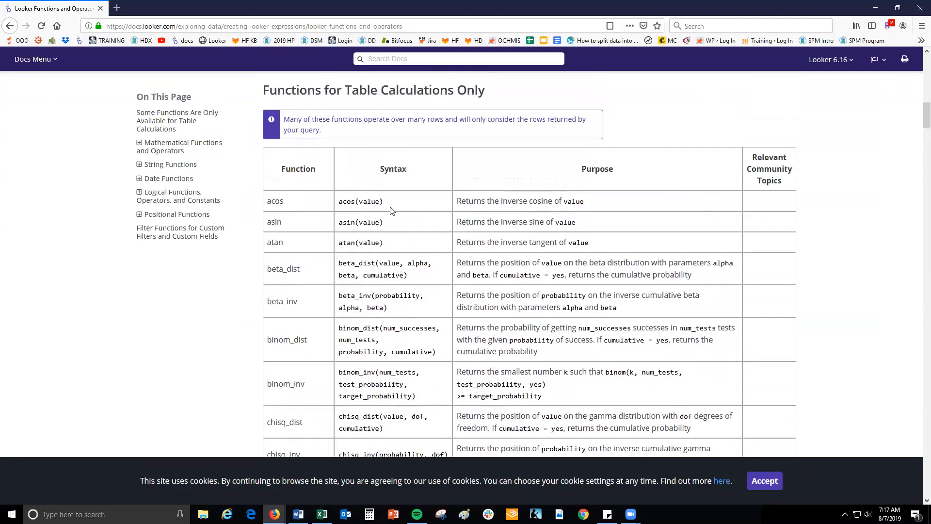
pyautogui.moveTo(384, 202); pyautogui.dragTo(422, 338)
pyautogui.click(359, 168)
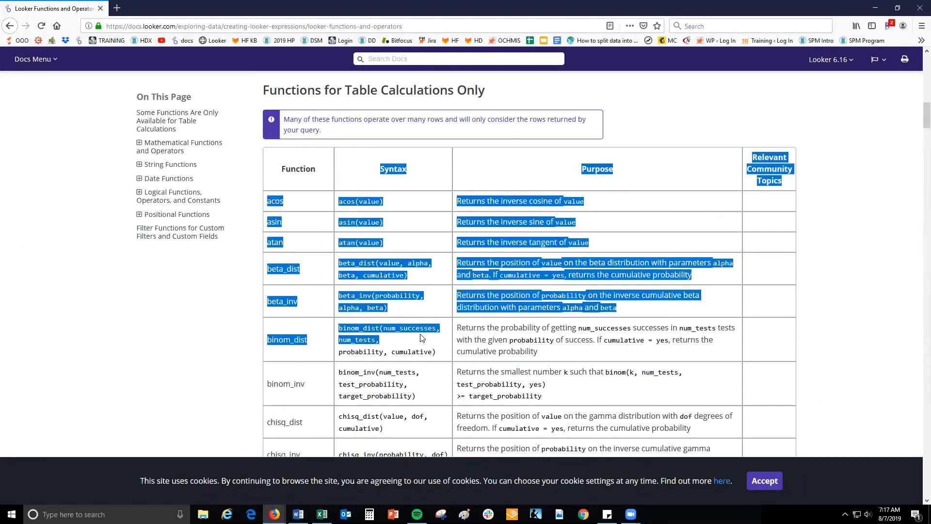
pyautogui.scroll(-1, 463, 306)
pyautogui.click(463, 306)
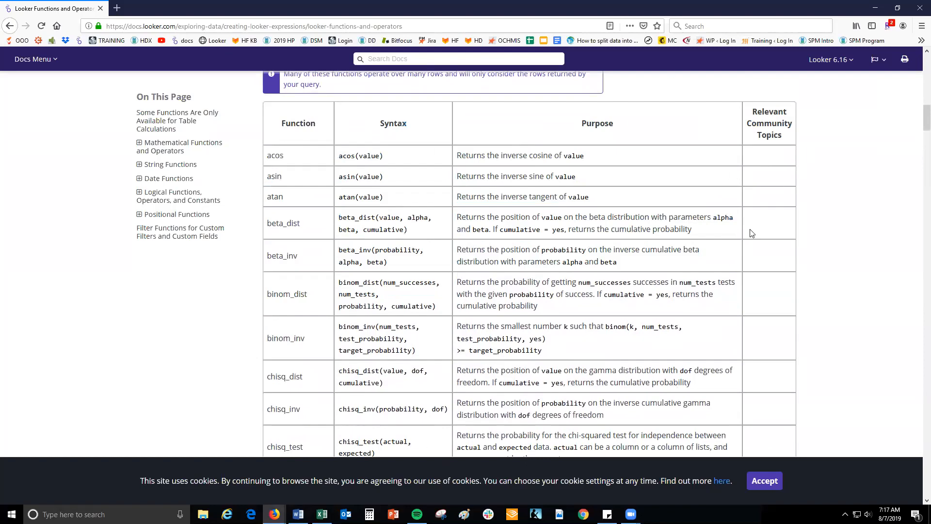
# - Move the Looker documentation window aside and return to the Table Calculations slide in Google Slides
pyautogui.doubleClick(319, 13)
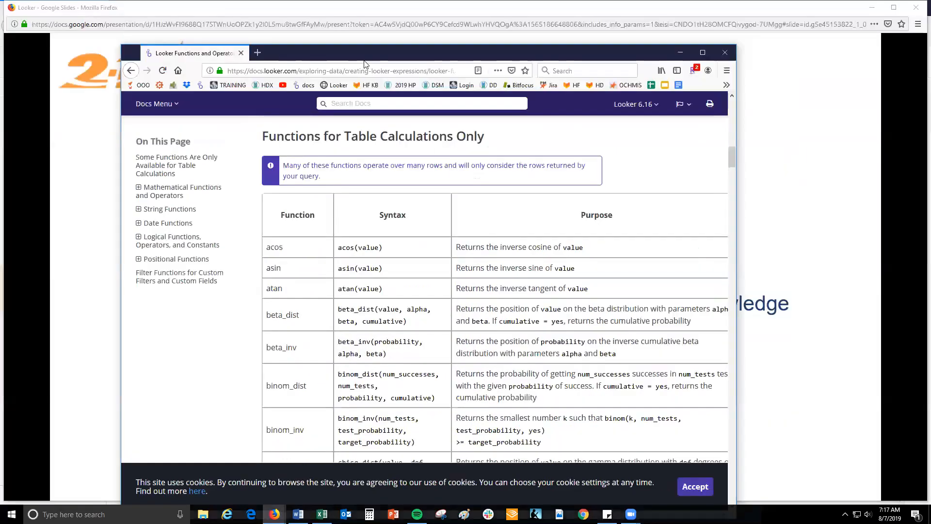
pyautogui.click(393, 42)
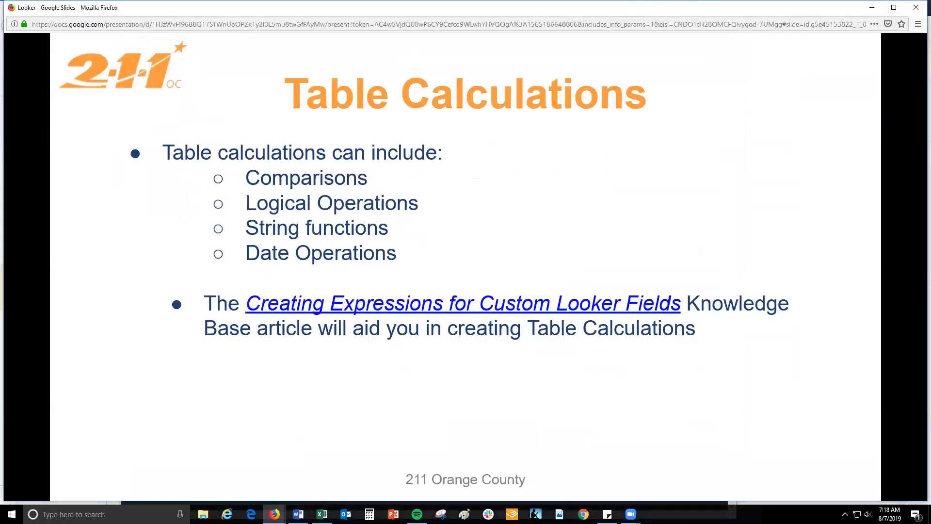
pyautogui.hotkey('alt', 'Tab')
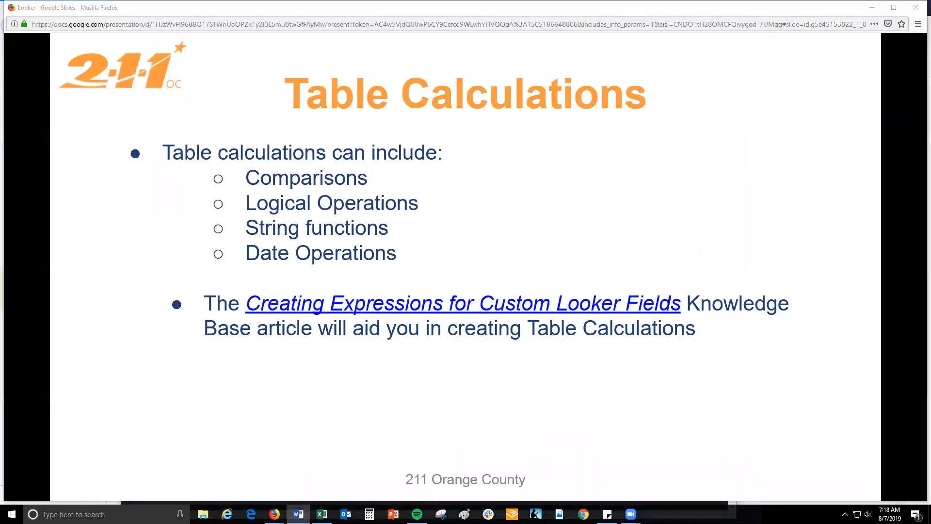
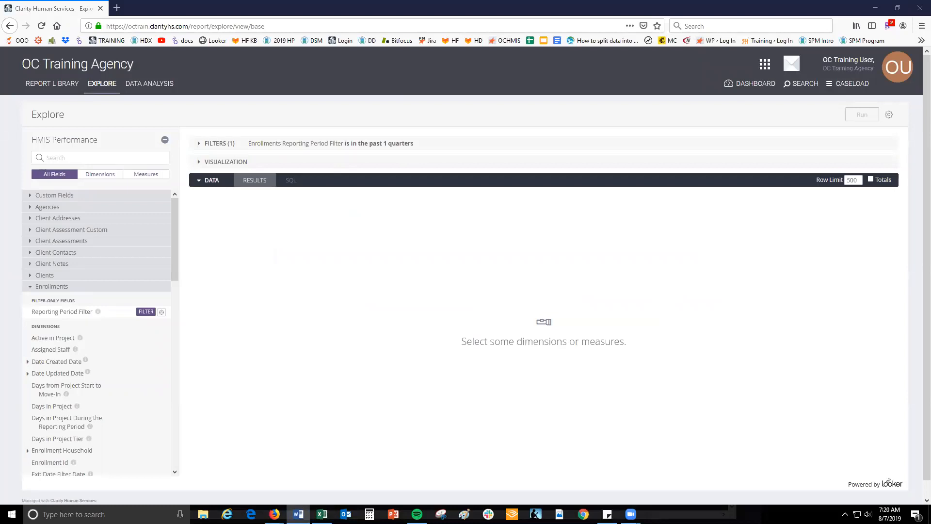
# - Show only the measures in the HMIS Performance explore and look at the custom field types that can be created
pyautogui.click(143, 180)
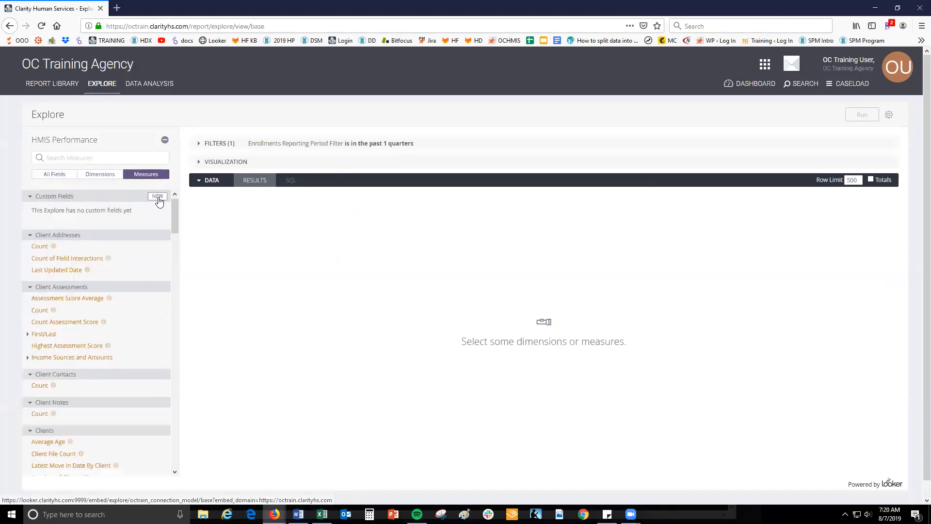
pyautogui.click(158, 197)
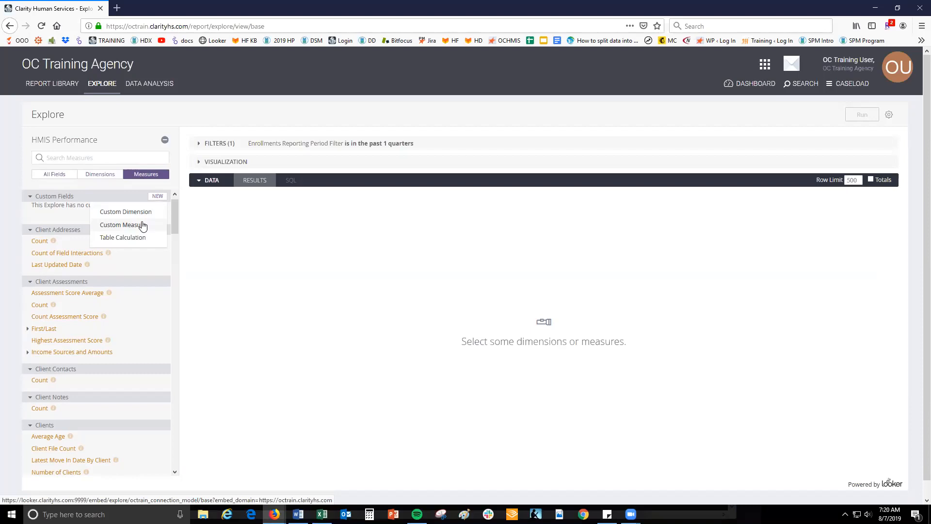
pyautogui.click(130, 136)
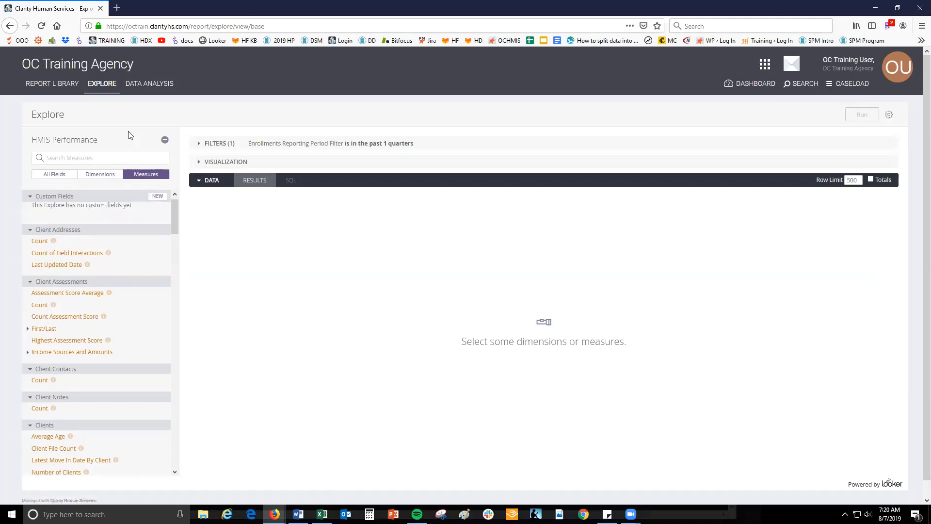
pyautogui.hotkey('alt', 'Tab')
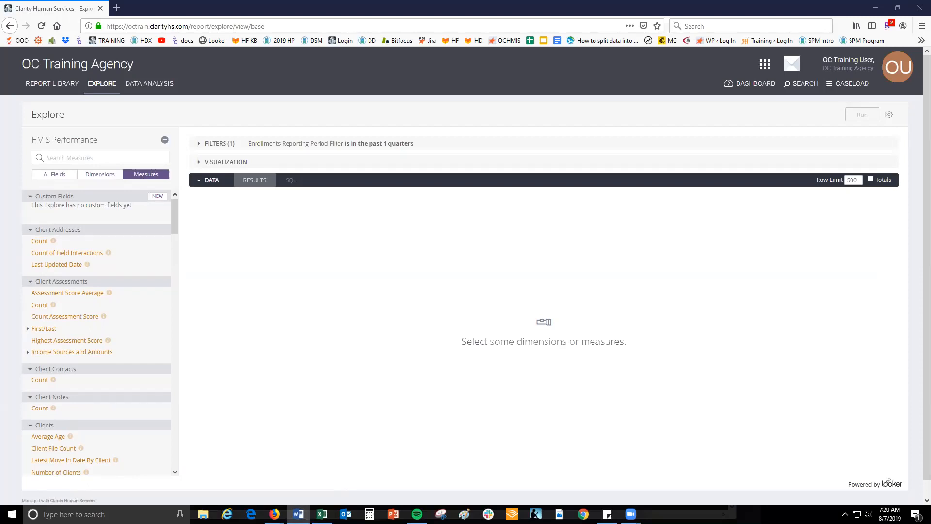
# - Search the dimensions for Clients Gender and add a List custom measure based on the Gender field
pyautogui.click(135, 153)
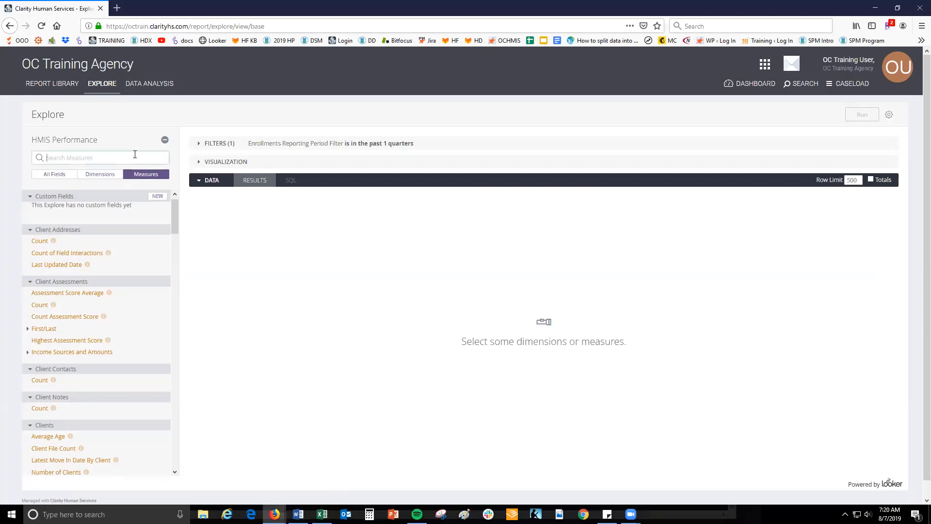
pyautogui.write('Clients Gender')
pyautogui.click(113, 179)
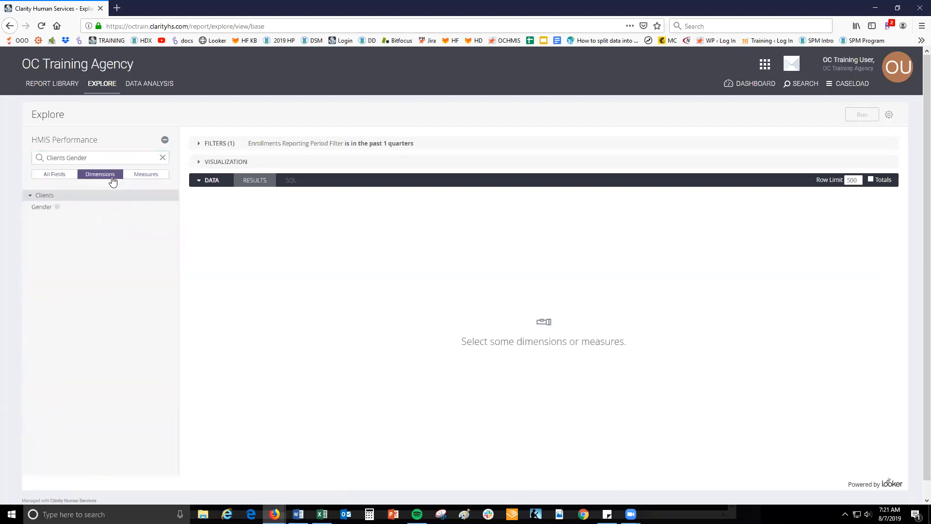
pyautogui.moveTo(79, 210)
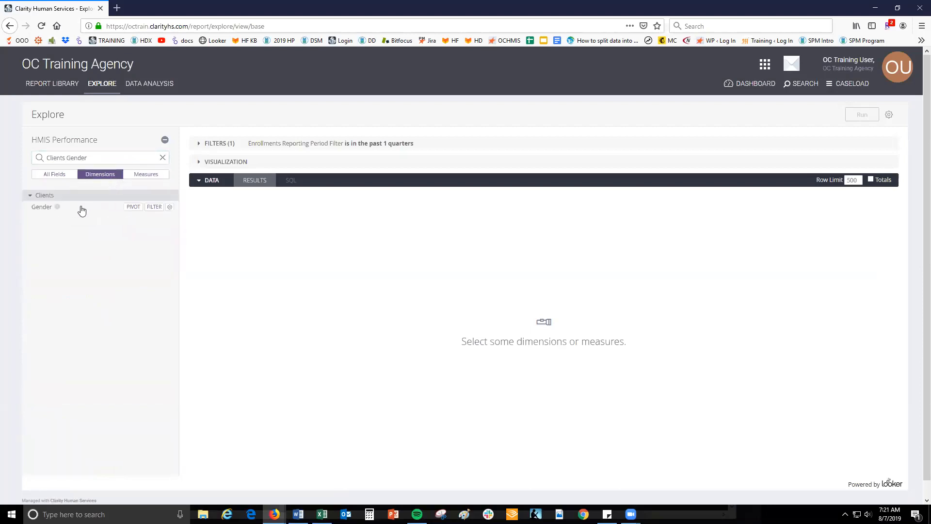
pyautogui.click(169, 207)
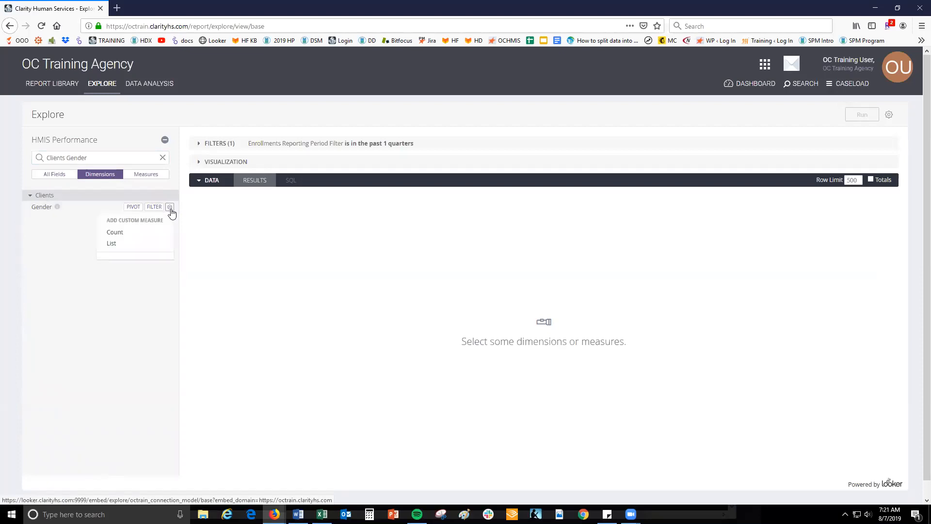
pyautogui.click(132, 249)
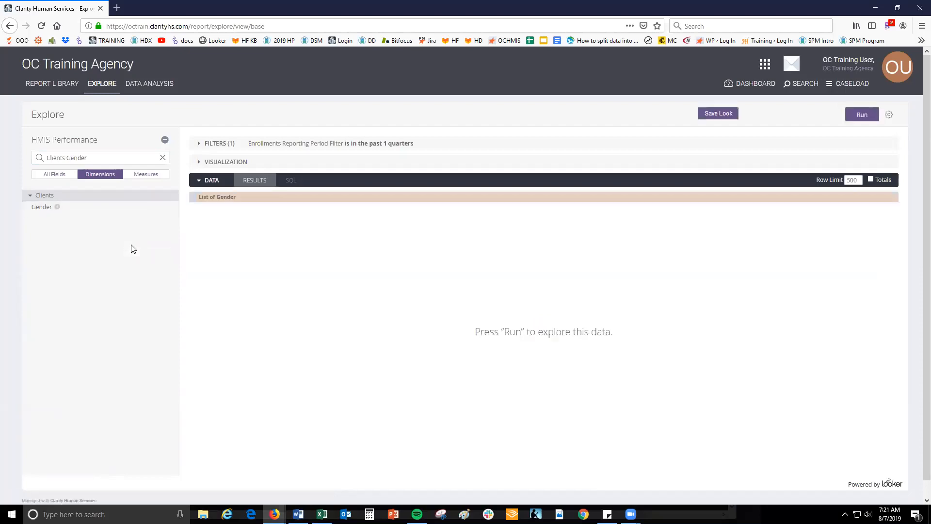
# - Run the report with the gender list measure, then clear the field search and show all fields
pyautogui.click(858, 115)
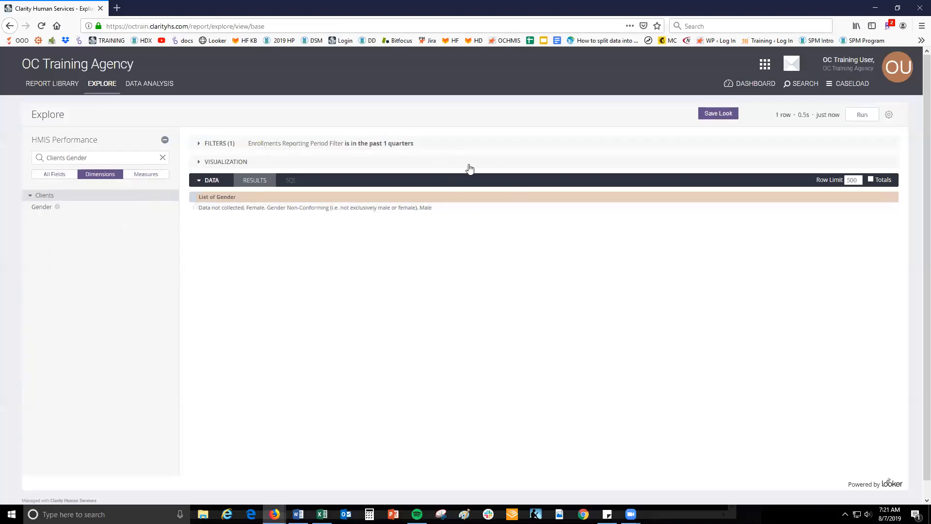
pyautogui.click(163, 159)
pyautogui.click(63, 177)
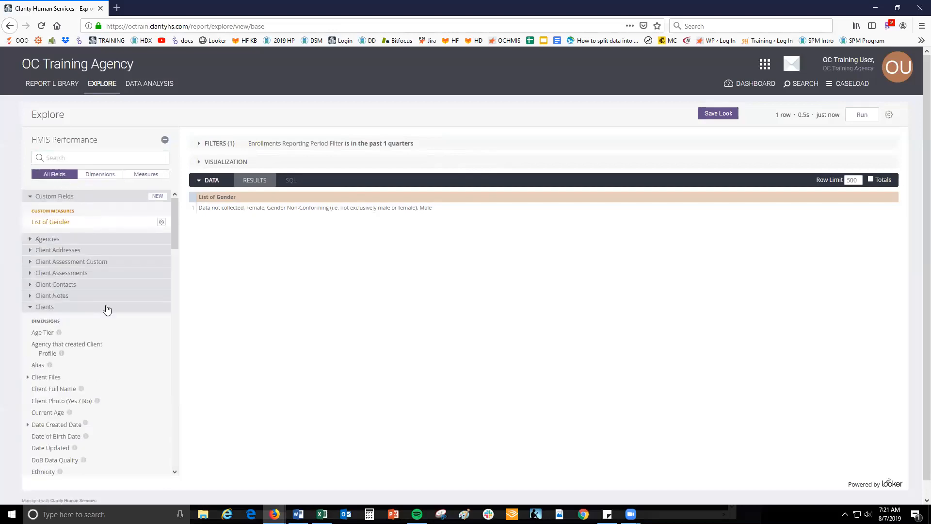
# - Look at the custom measure types available for the Client Full Name dimension, without adding one
pyautogui.scroll(-3, 104, 308)
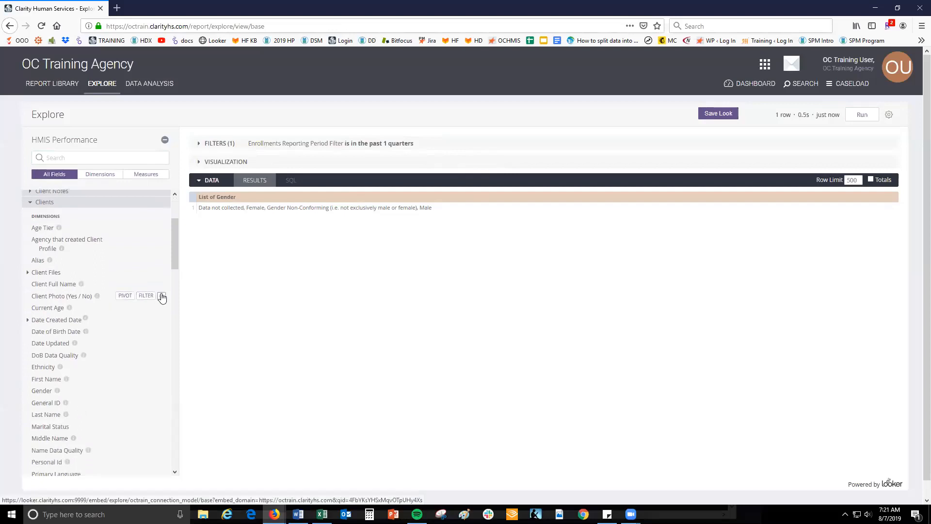
pyautogui.click(161, 284)
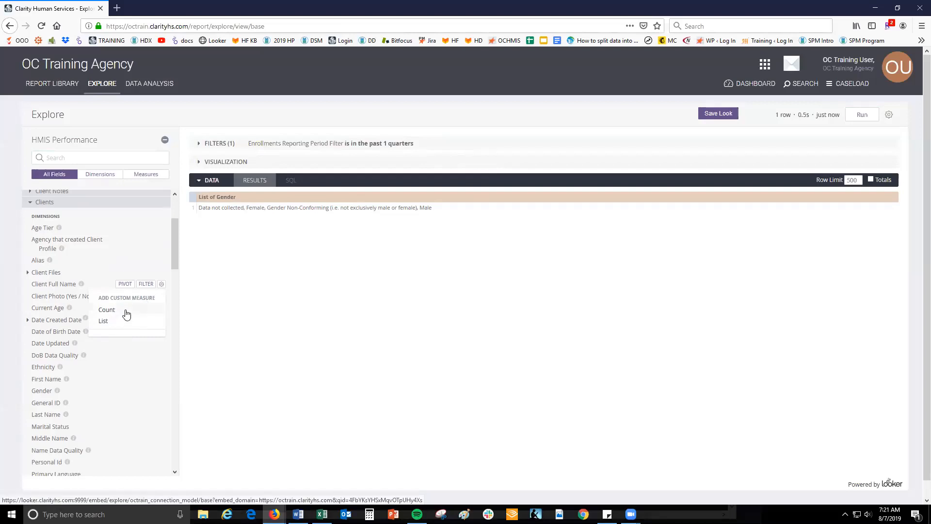
pyautogui.click(186, 116)
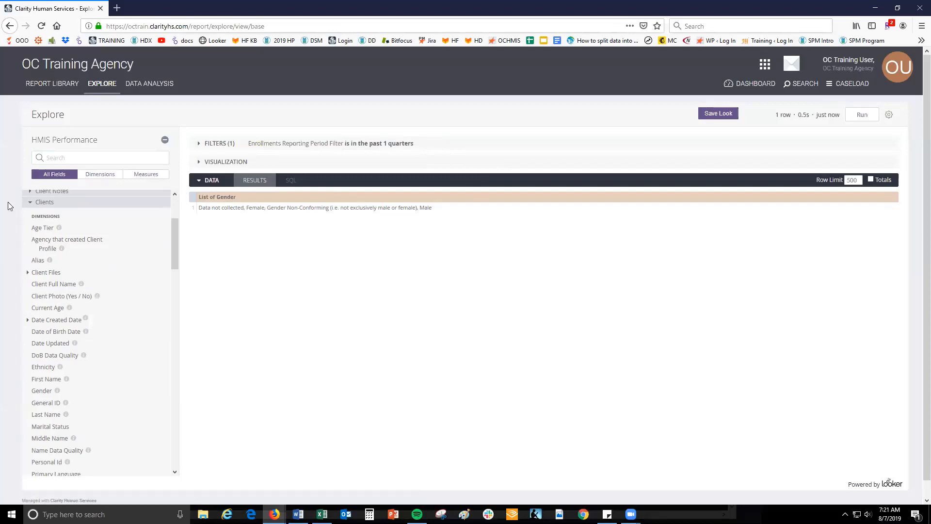
# - Switch to the Choosing a Visualization for Your Looker Report article and review the best use of each visualization type
pyautogui.hotkey('alt', 'Tab')
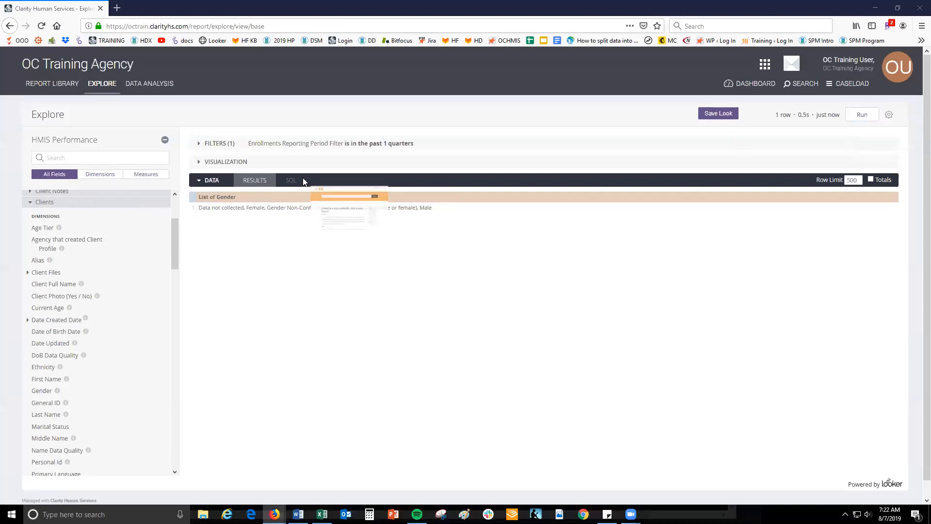
pyautogui.hotkey('alt', 'Tab')
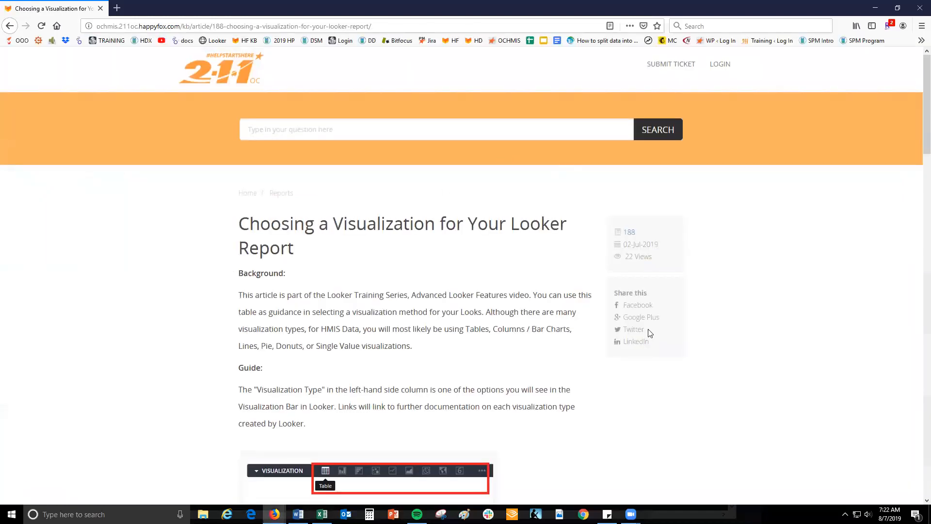
pyautogui.scroll(-1, 553, 276)
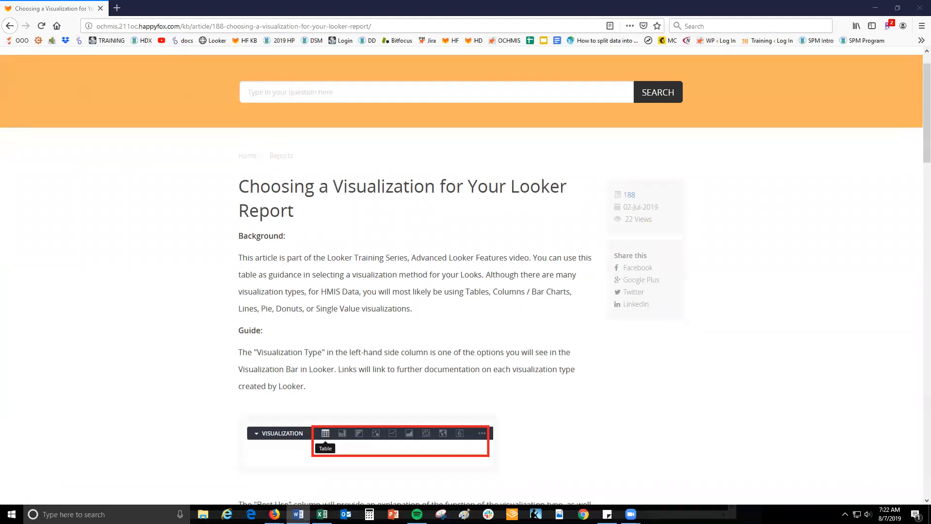
pyautogui.scroll(-10, 457, 177)
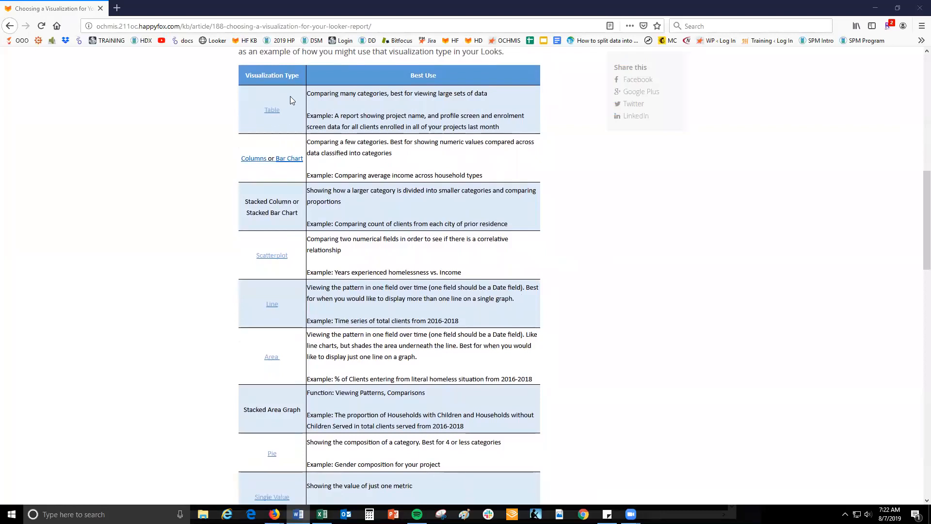
pyautogui.scroll(-1, 368, 355)
pyautogui.scroll(-3, 367, 354)
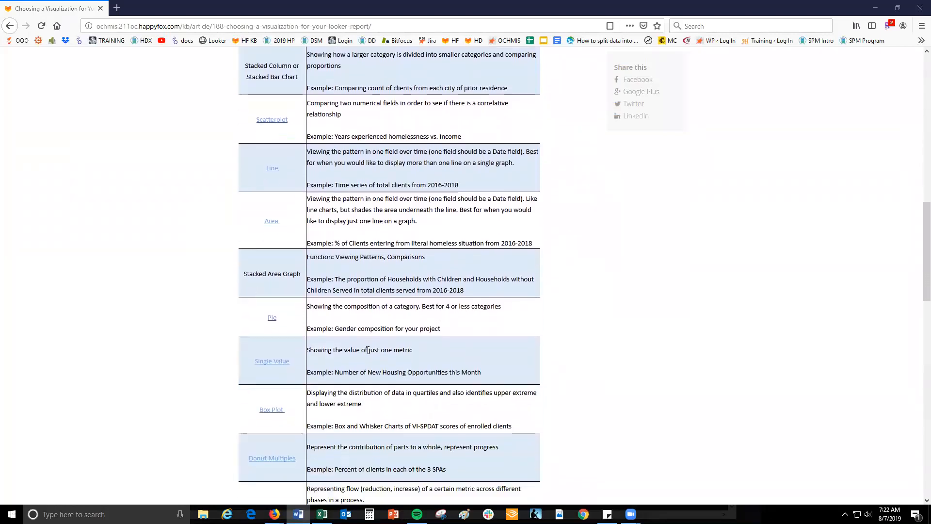
pyautogui.scroll(6, 368, 350)
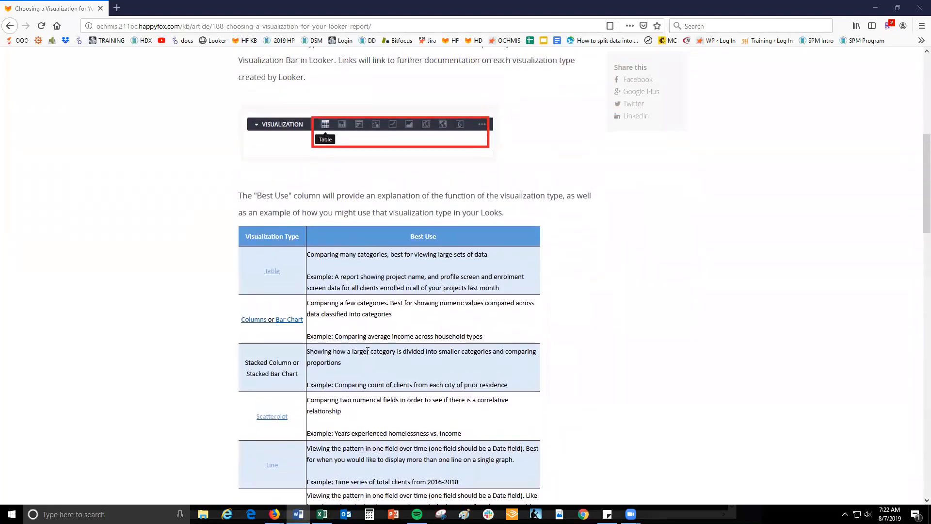
pyautogui.scroll(-10, 368, 351)
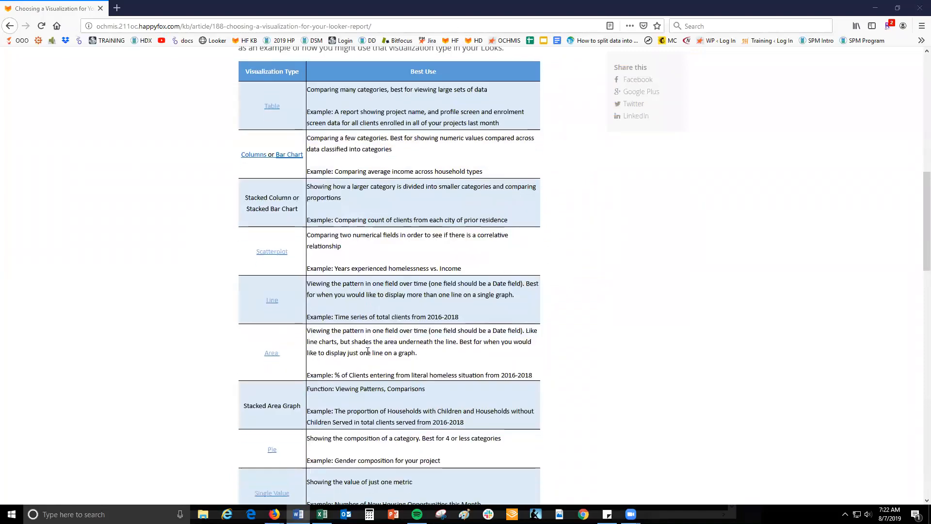
pyautogui.scroll(-4, 368, 352)
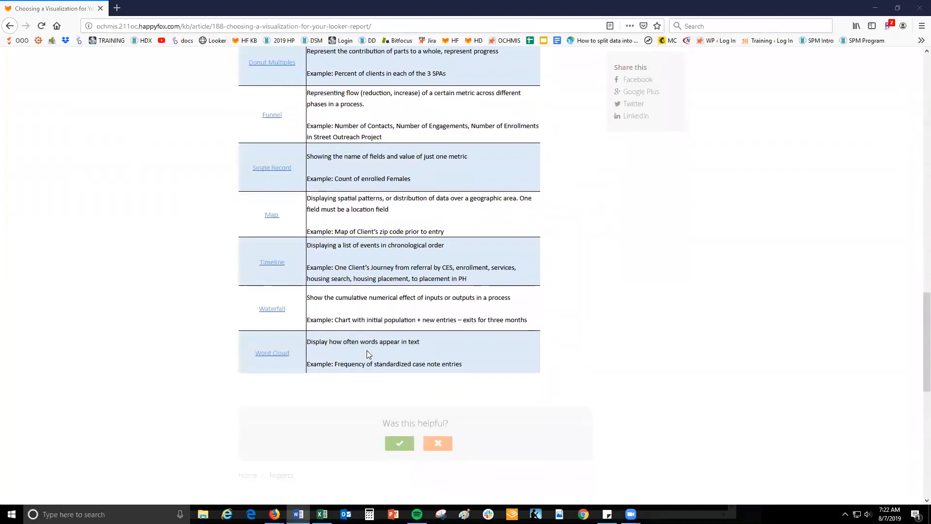
pyautogui.scroll(4, 368, 352)
pyautogui.scroll(10, 367, 354)
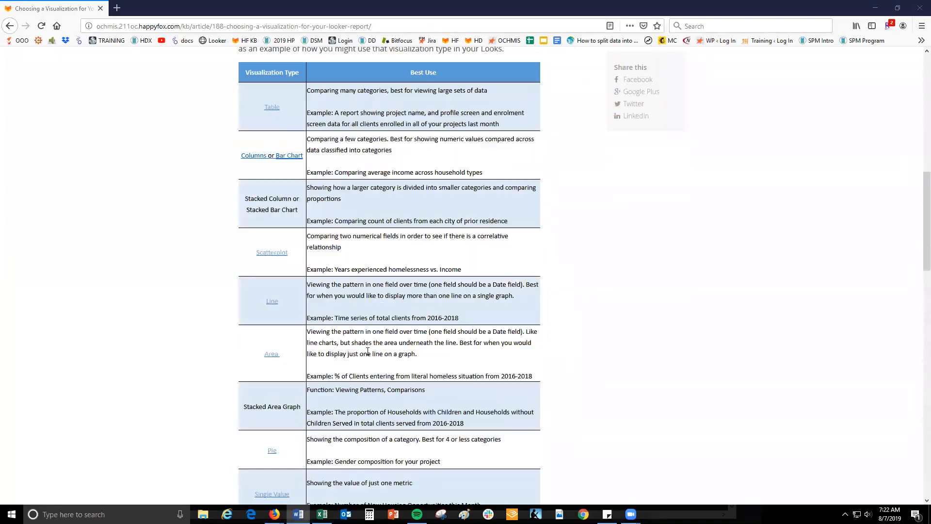
pyautogui.scroll(-2, 305, 212)
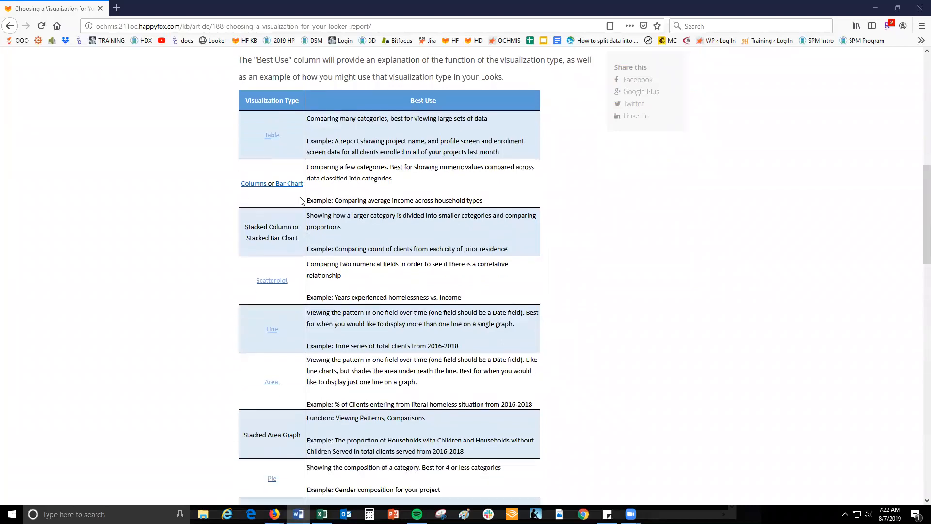
pyautogui.scroll(-2, 305, 213)
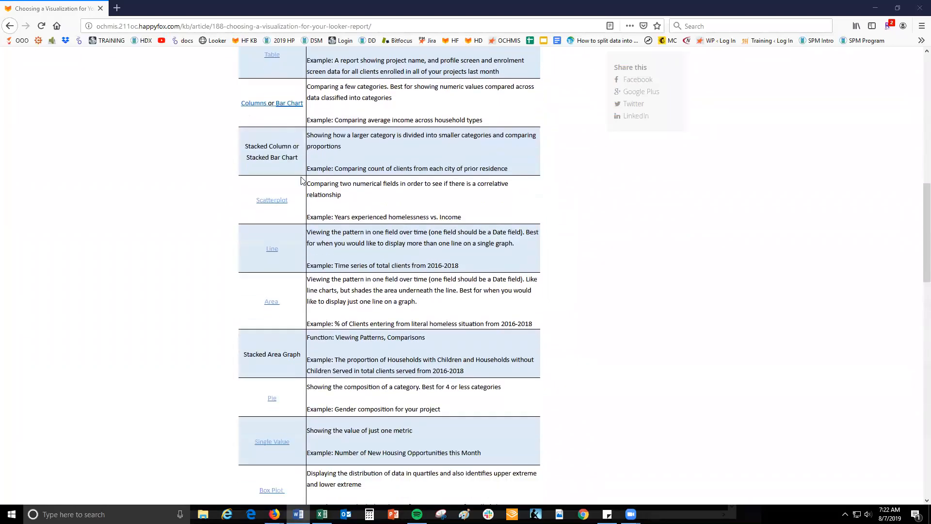
pyautogui.scroll(-2, 292, 248)
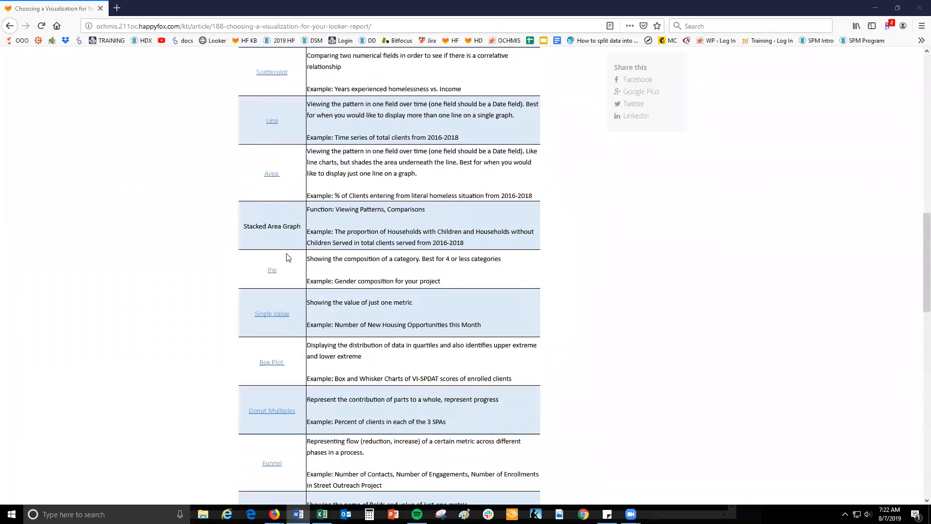
pyautogui.scroll(-2, 291, 262)
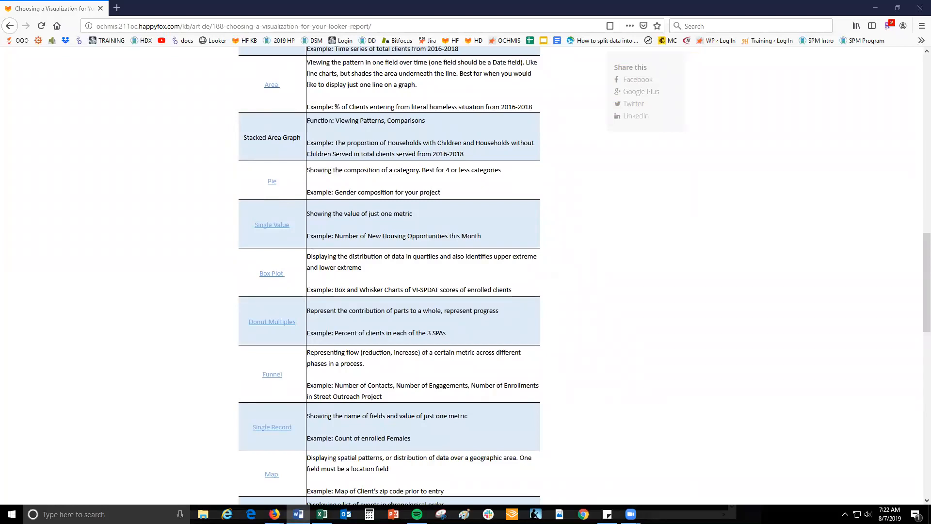
pyautogui.scroll(9, 299, 304)
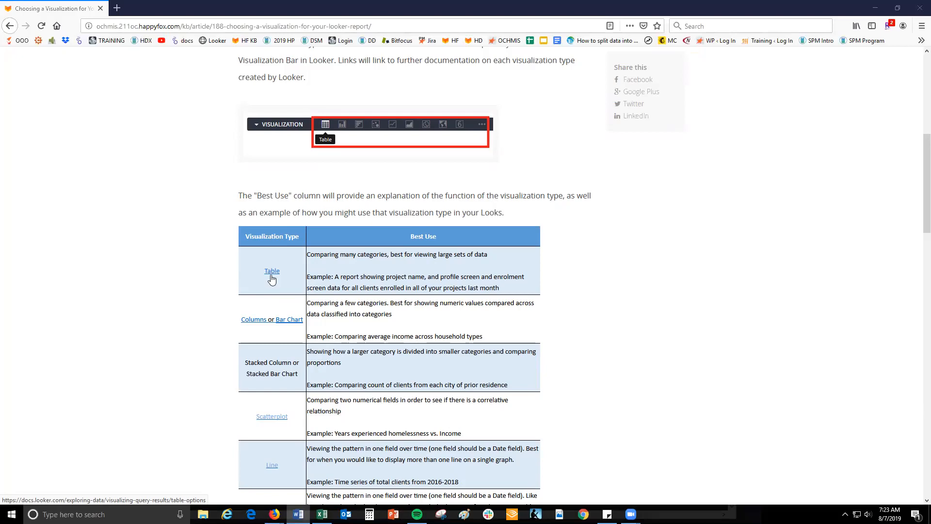
# - Open the Table visualization documentation from the article in a new tab and look over the Table Chart Options page
pyautogui.rightClick(271, 279)
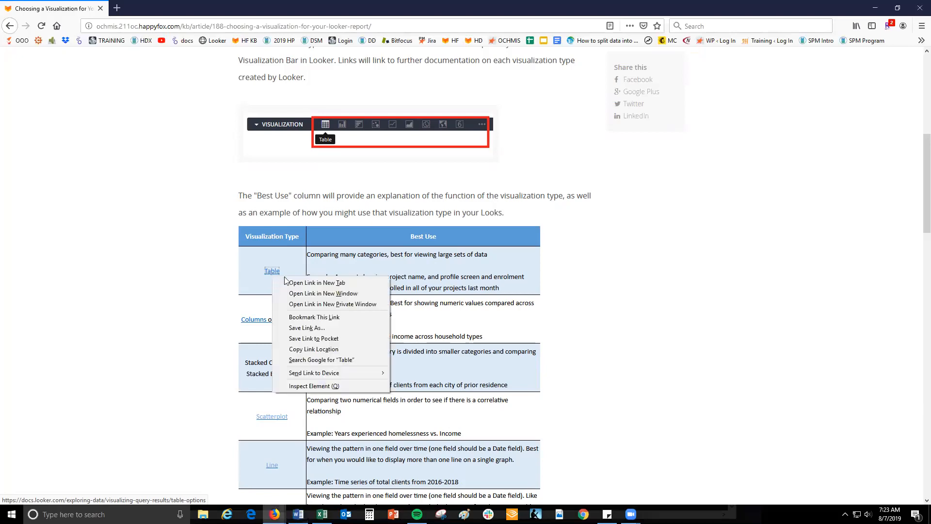
pyautogui.click(293, 282)
pyautogui.click(150, 4)
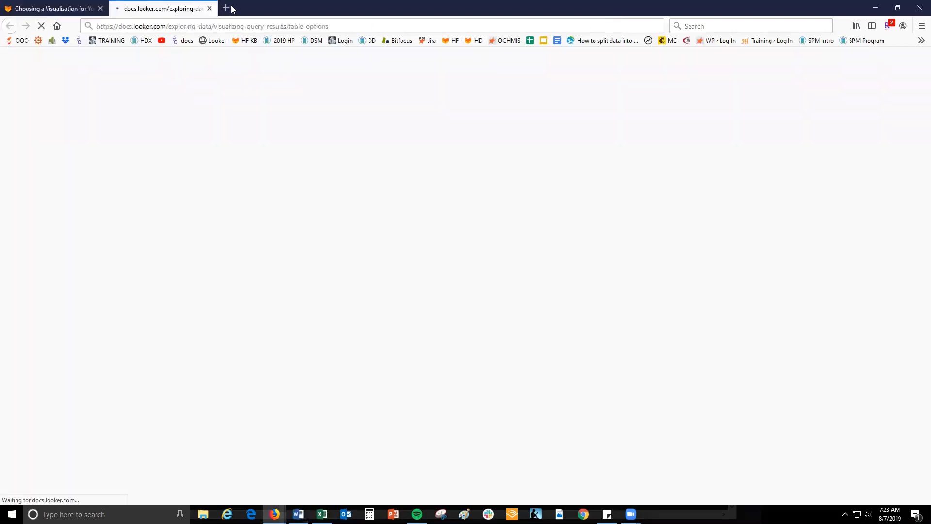
pyautogui.scroll(-4, 343, 316)
pyautogui.scroll(3, 344, 313)
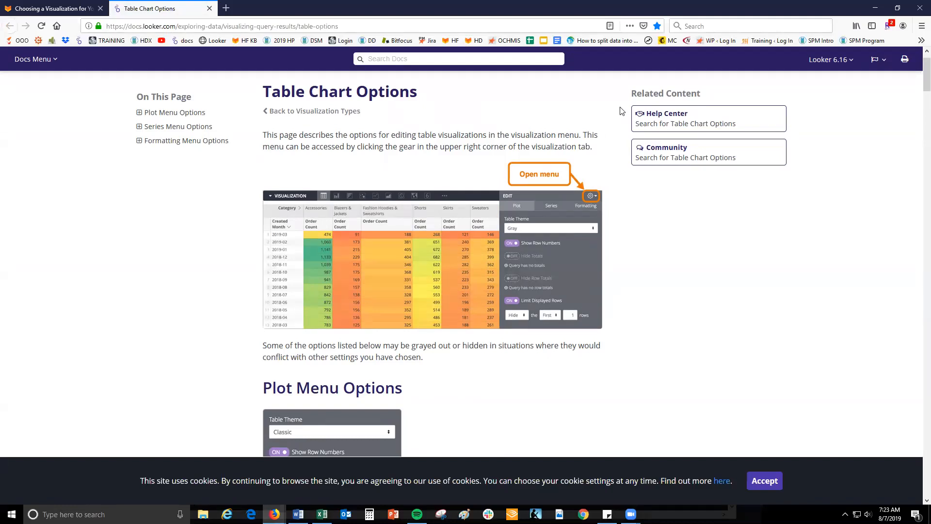
pyautogui.click(53, 9)
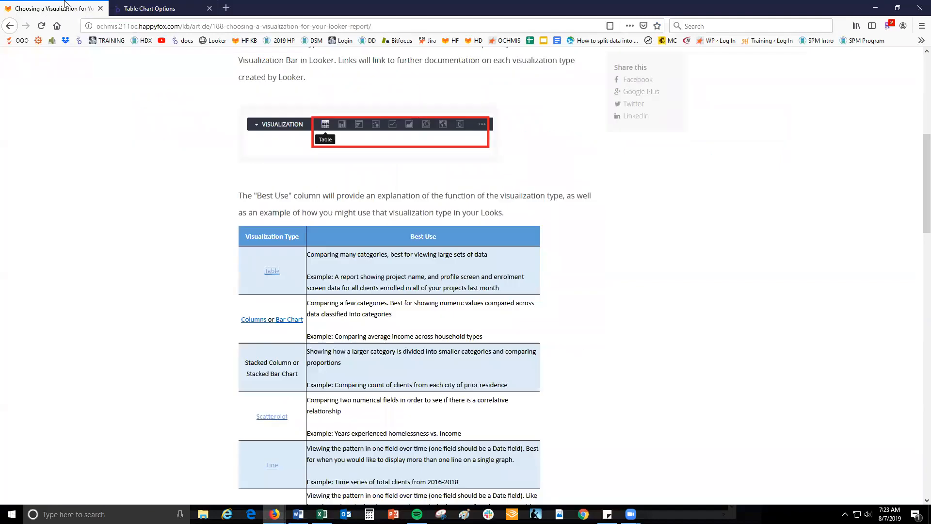
pyautogui.click(162, 10)
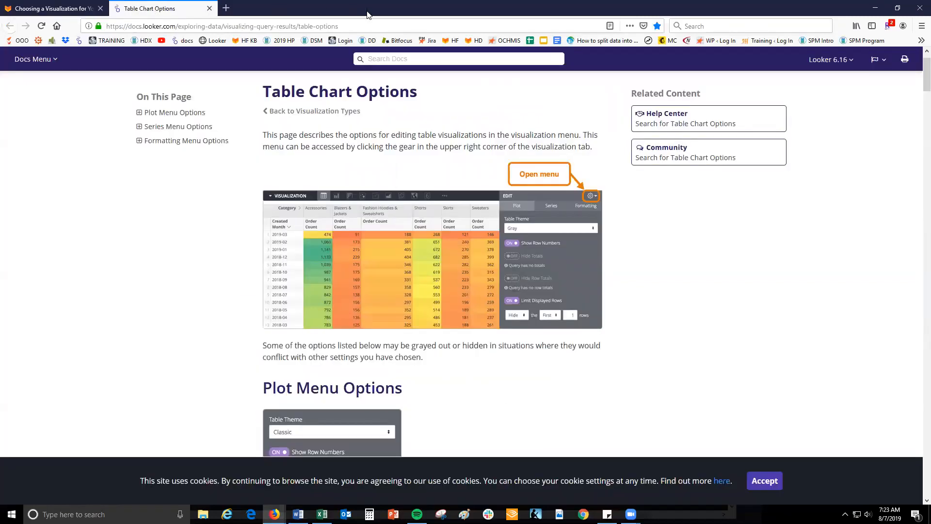
# - Bring up the blank HMIS Performance explore in a maximized window and set its visualization type to Table
pyautogui.moveTo(375, 9); pyautogui.dragTo(375, 0)
pyautogui.moveTo(441, 0); pyautogui.dragTo(441, 65)
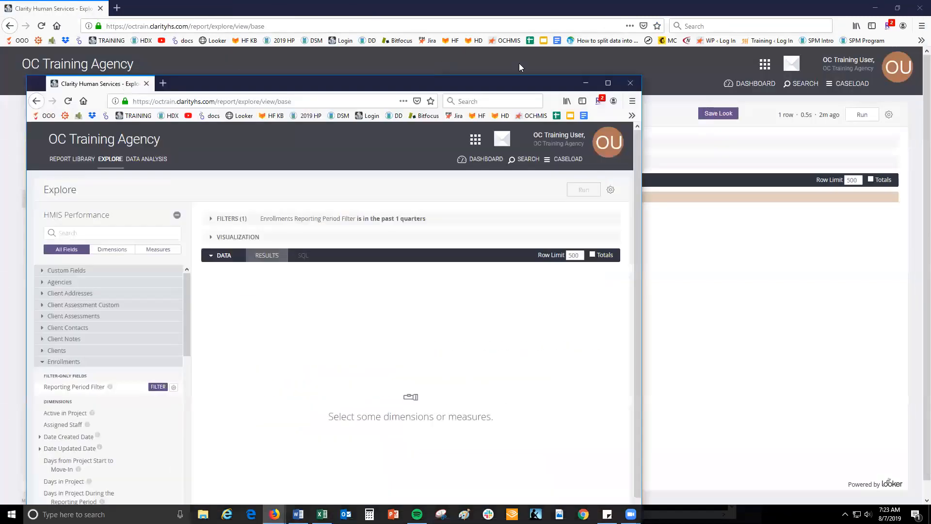
pyautogui.click(606, 78)
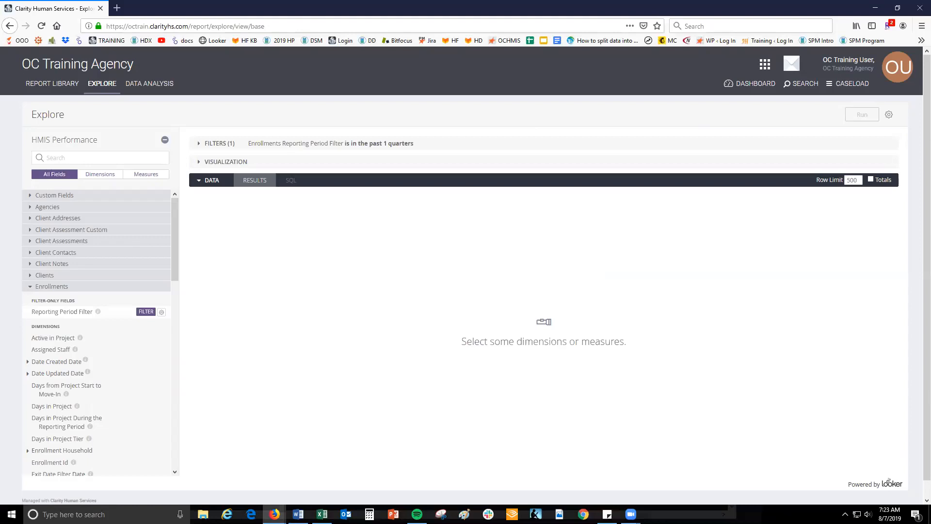
pyautogui.click(266, 164)
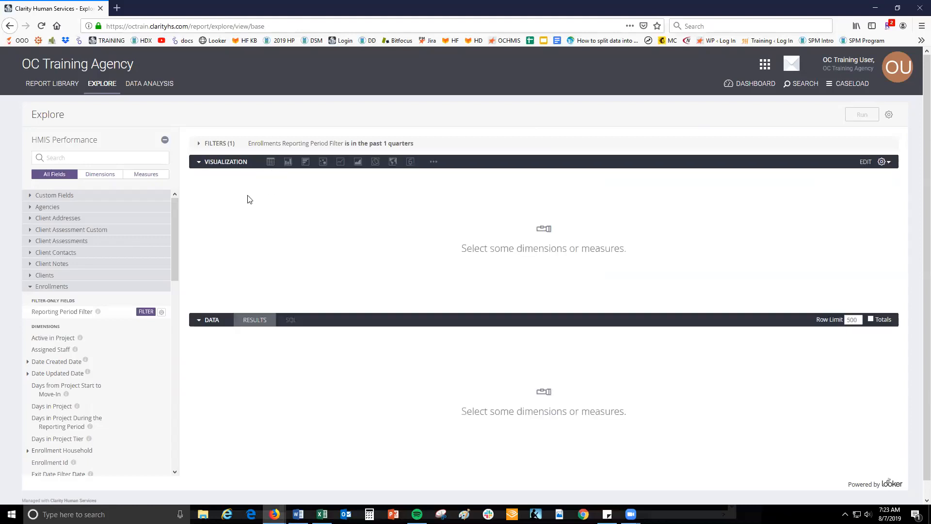
pyautogui.click(270, 164)
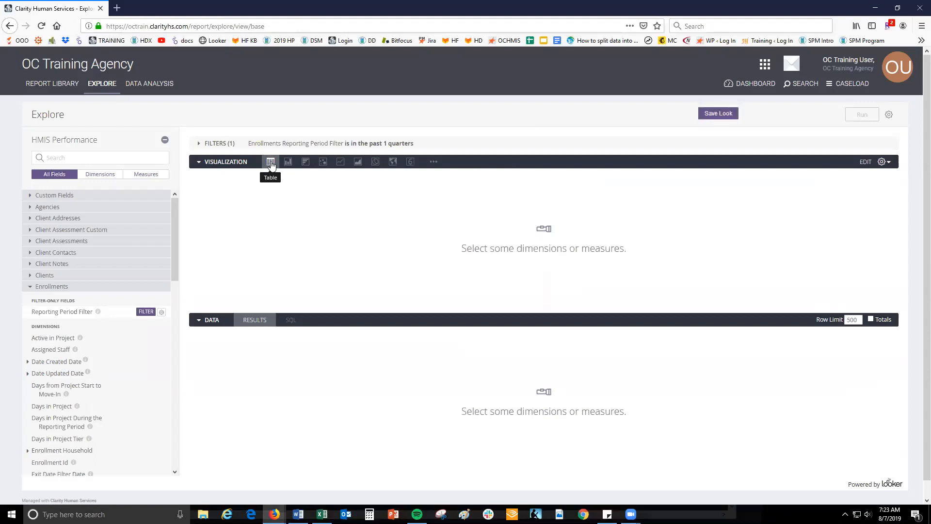
# - Set the Enrollments Reporting Period Filter to is in the past 1 years
pyautogui.click(396, 145)
pyautogui.click(403, 165)
pyautogui.click(401, 173)
pyautogui.click(454, 165)
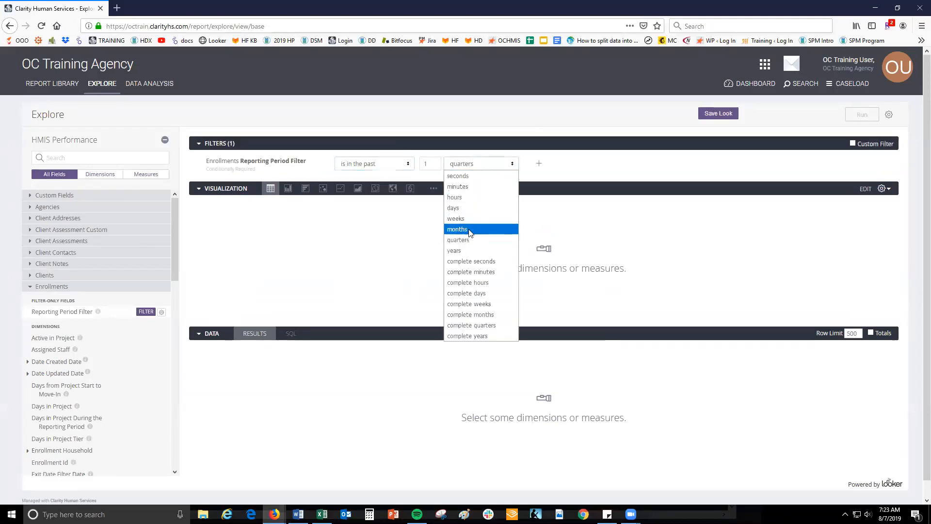
pyautogui.click(477, 250)
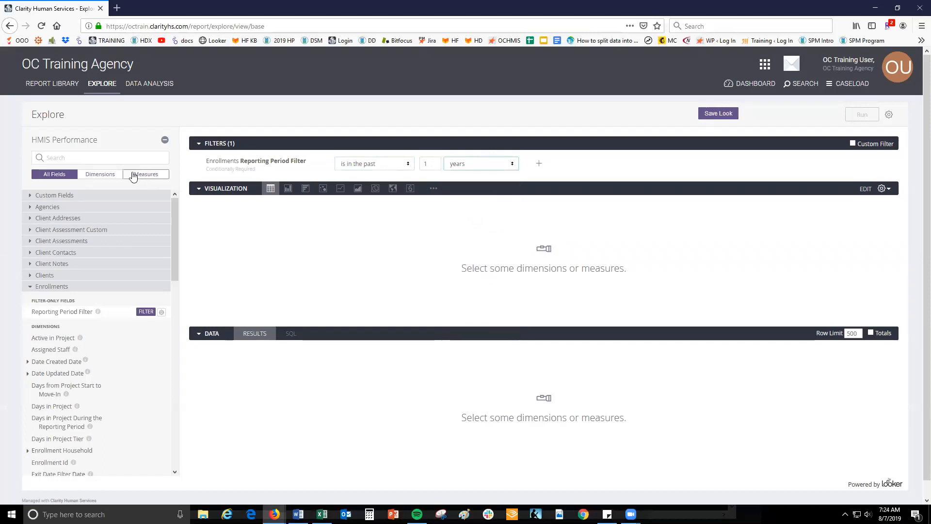
# - Search the fields for "enrollments project exit date" and add a Project Exit Date filter set to is in the past 1 years
pyautogui.write('en')
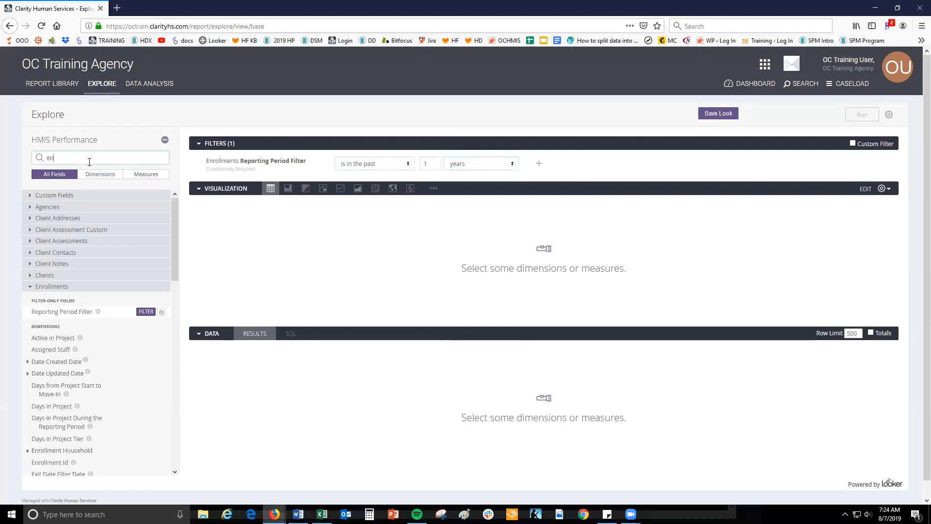
pyautogui.write('rollments preject exit date')
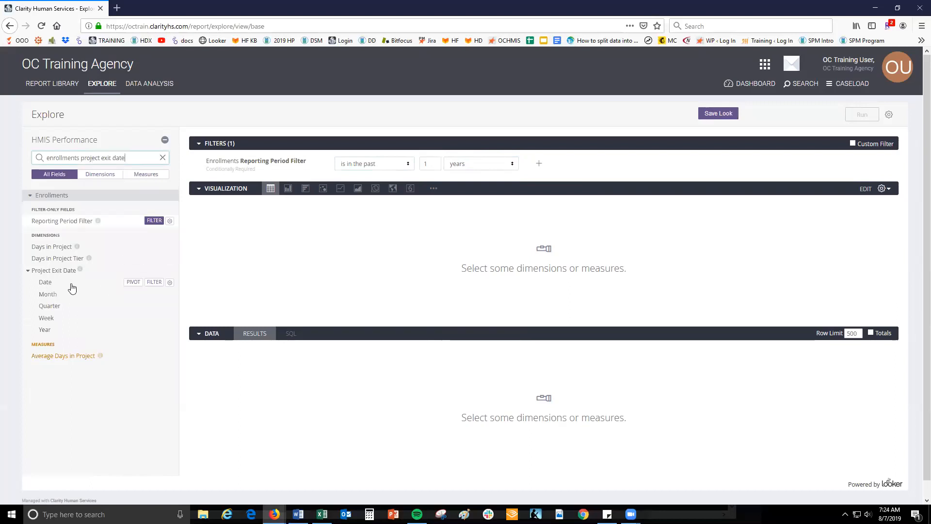
pyautogui.click(155, 287)
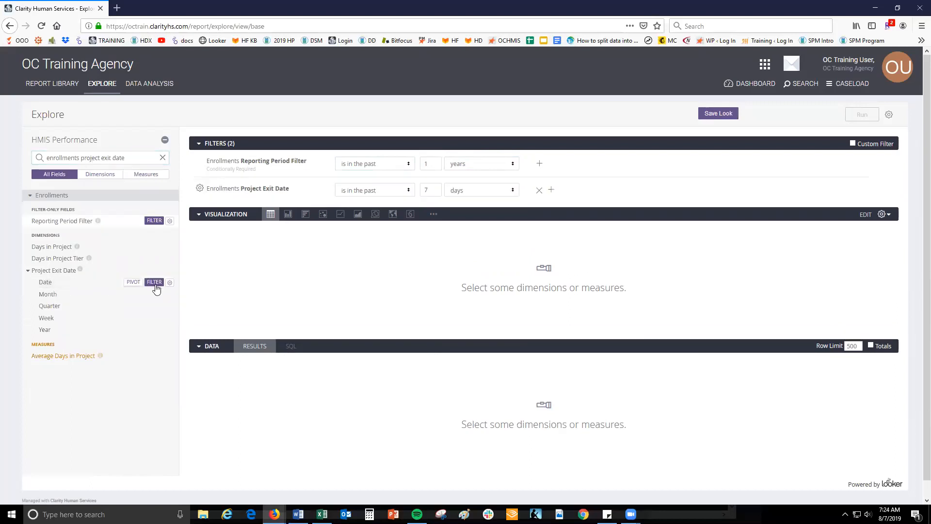
pyautogui.doubleClick(427, 191)
pyautogui.write('1')
pyautogui.click(455, 191)
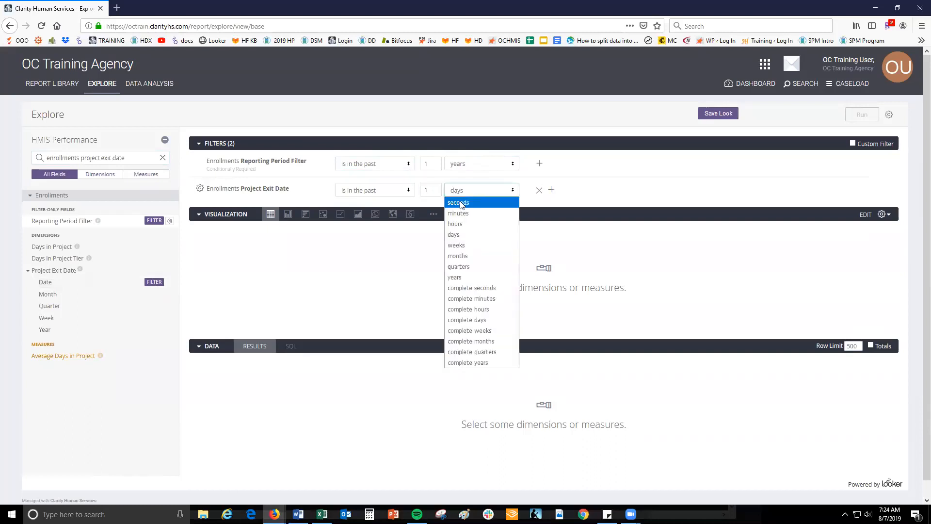
pyautogui.click(473, 280)
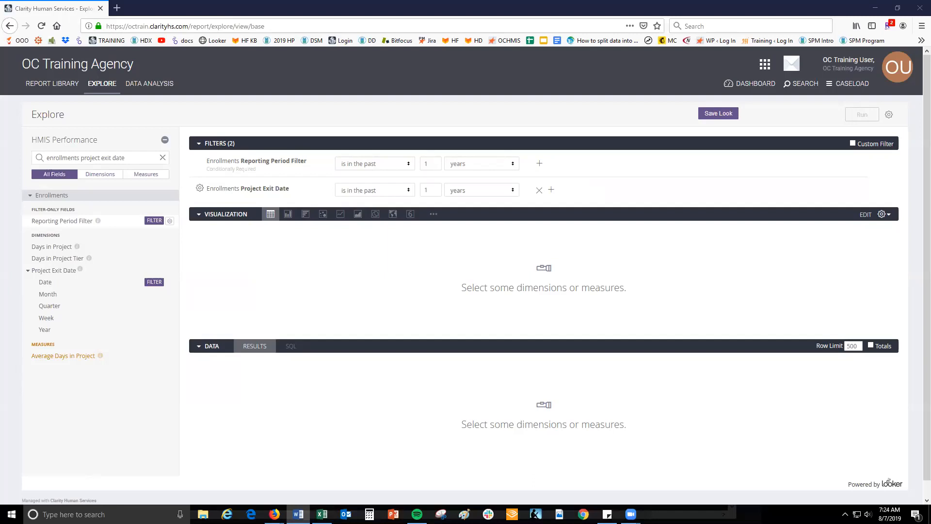
# - Search the fields for "clients unique identifier" and add the Clients Unique Identifier dimension to the report
pyautogui.doubleClick(90, 158)
pyautogui.tripleClick(87, 157)
pyautogui.write('clients u')
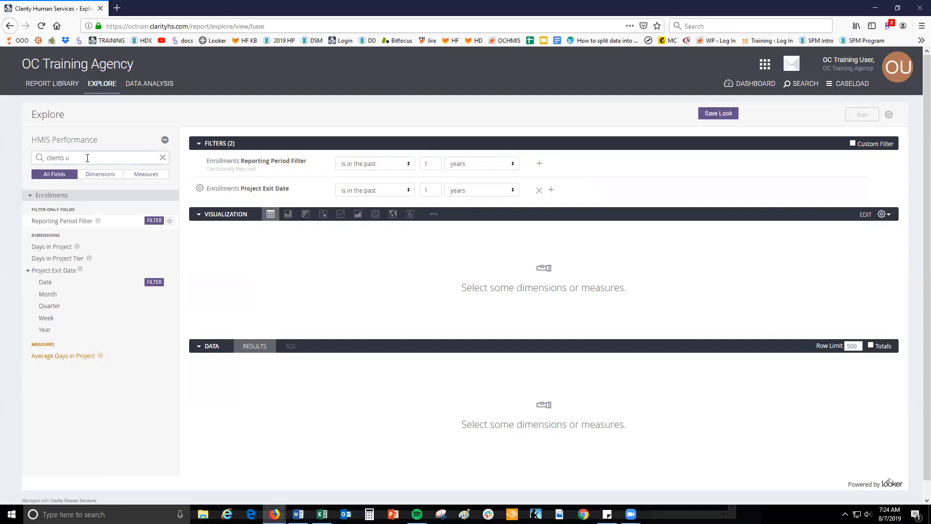
pyautogui.write('nique identifier')
pyautogui.click(62, 220)
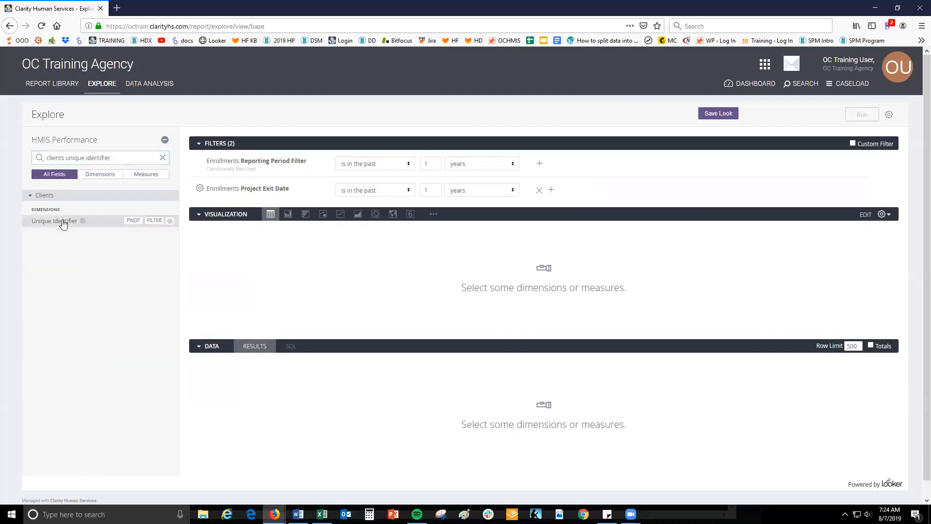
# - Search the fields for "entry screen total cash income" and add the Entry Screen Total Cash Income dimension to the report
pyautogui.tripleClick(100, 158)
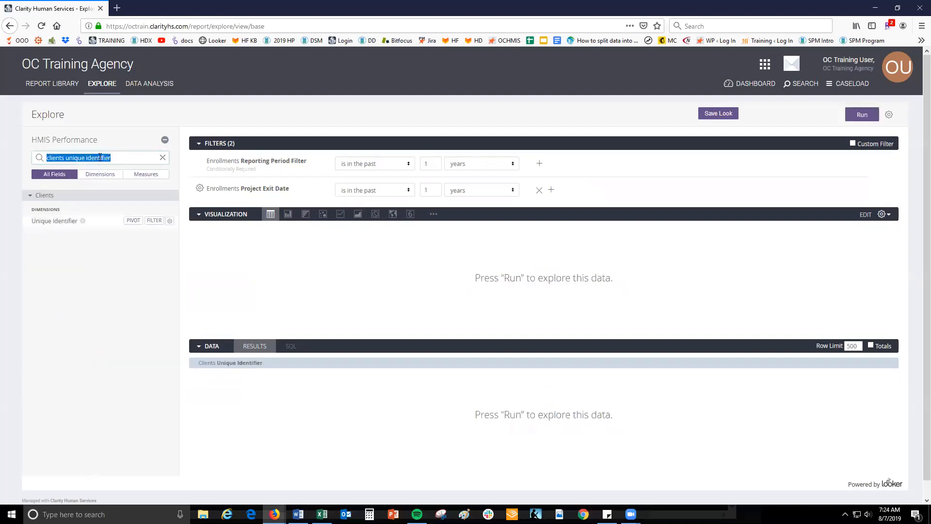
pyautogui.press('BackSpace')
pyautogui.write('entry')
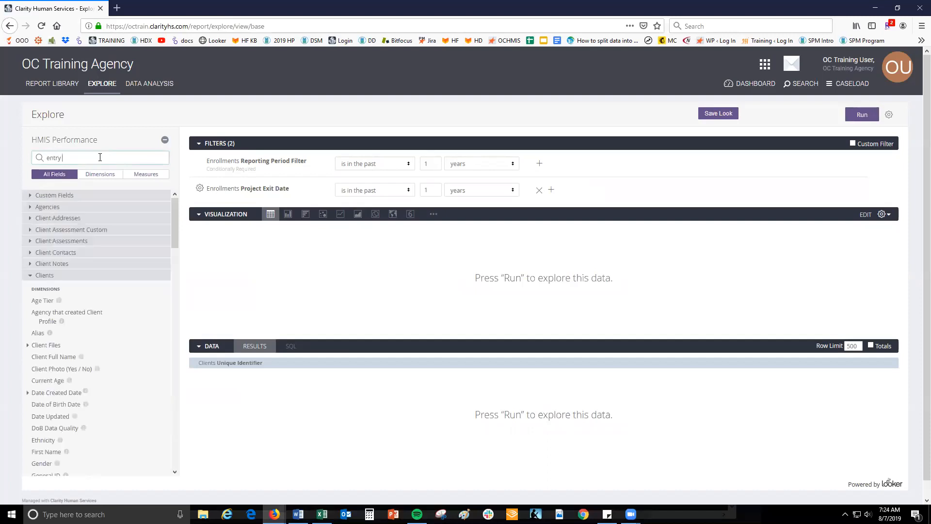
pyautogui.write(' screen total cash income')
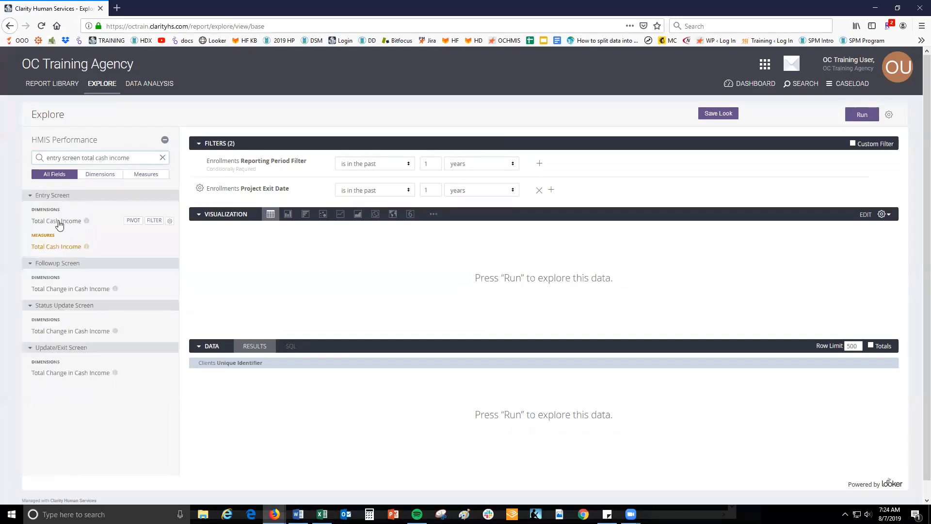
pyautogui.click(58, 223)
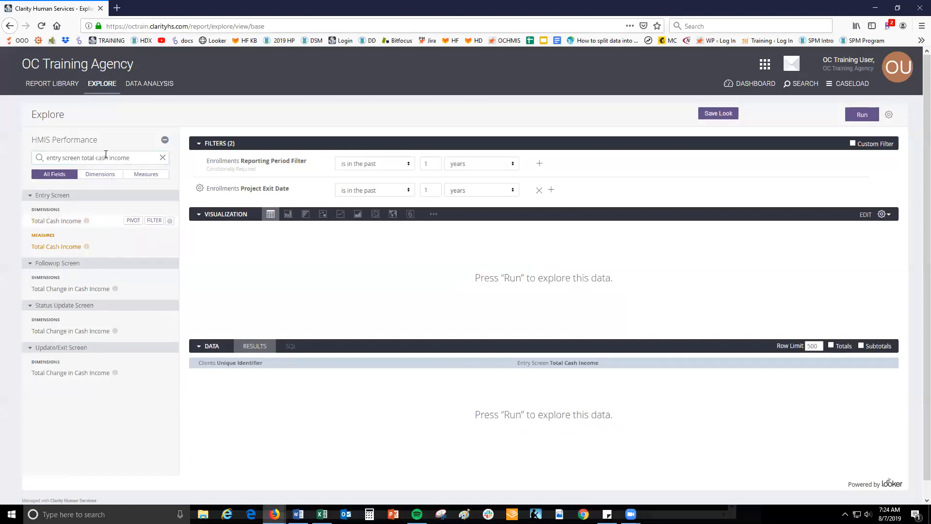
# - Shorten the field search to "total cash income" and add the Update/Exit Screen dimensions Total Cash Income and Total Change in Cash Income
pyautogui.moveTo(80, 158); pyautogui.dragTo(47, 158)
pyautogui.press('BackSpace')
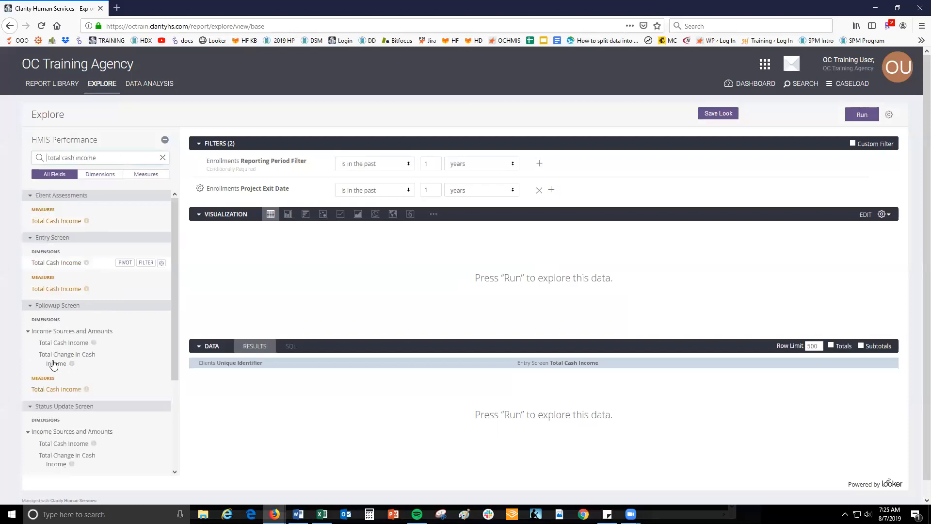
pyautogui.scroll(-3, 54, 418)
pyautogui.click(53, 418)
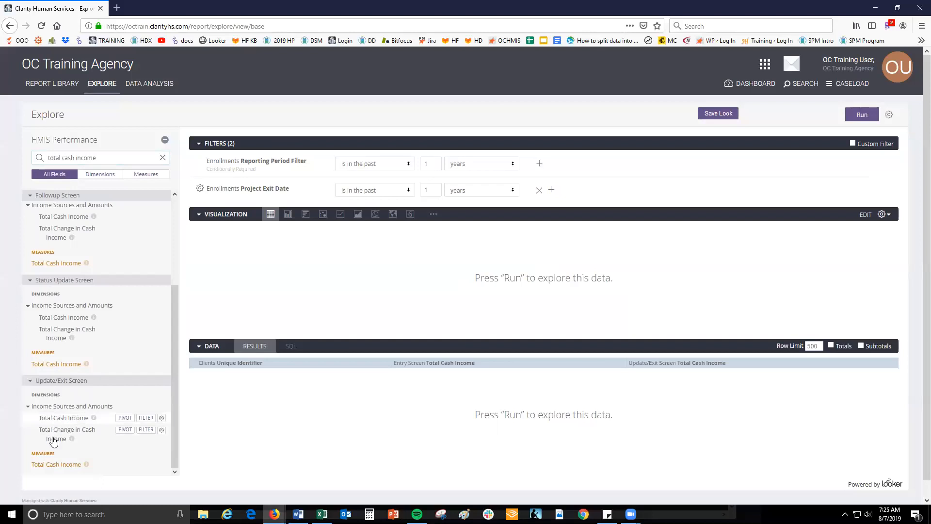
pyautogui.click(53, 440)
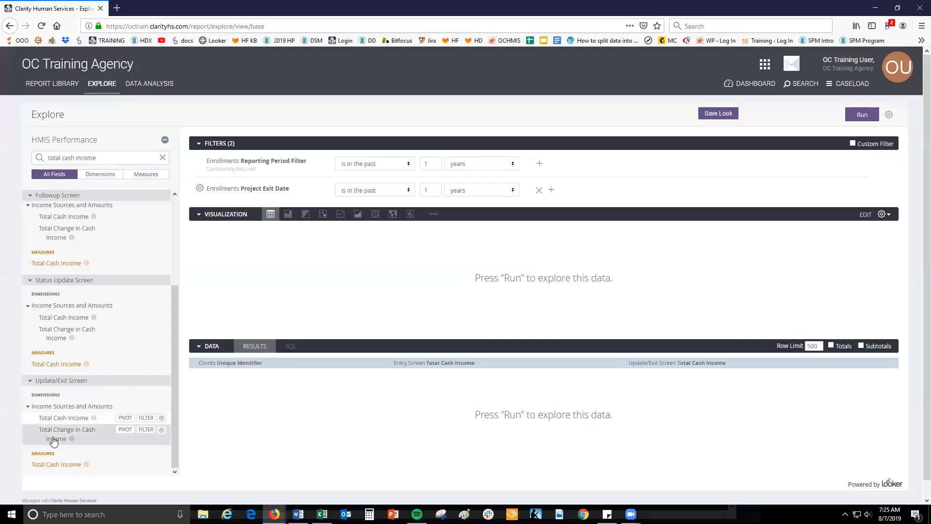
# - Search the fields for "head of household" and add the Enrollments dimension Head of Household (Yes / No)
pyautogui.tripleClick(104, 156)
pyautogui.write('head of house')
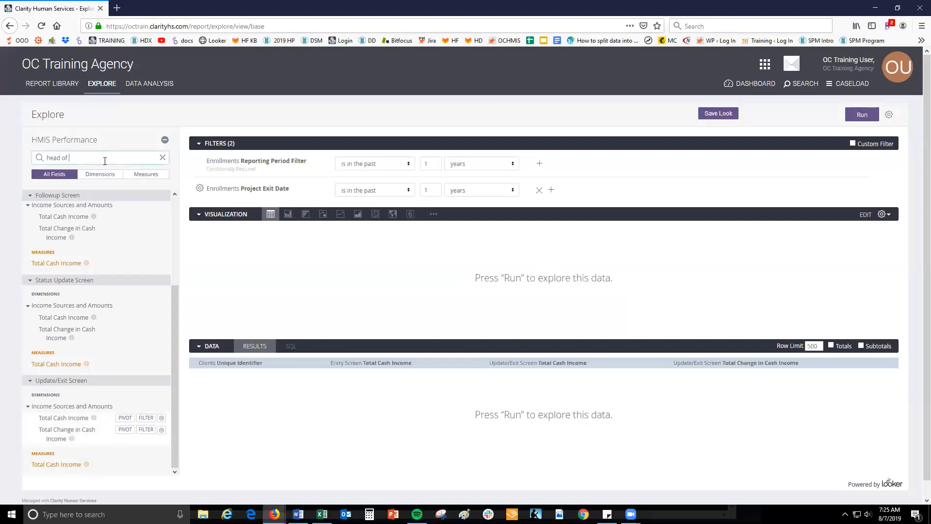
pyautogui.write('hold')
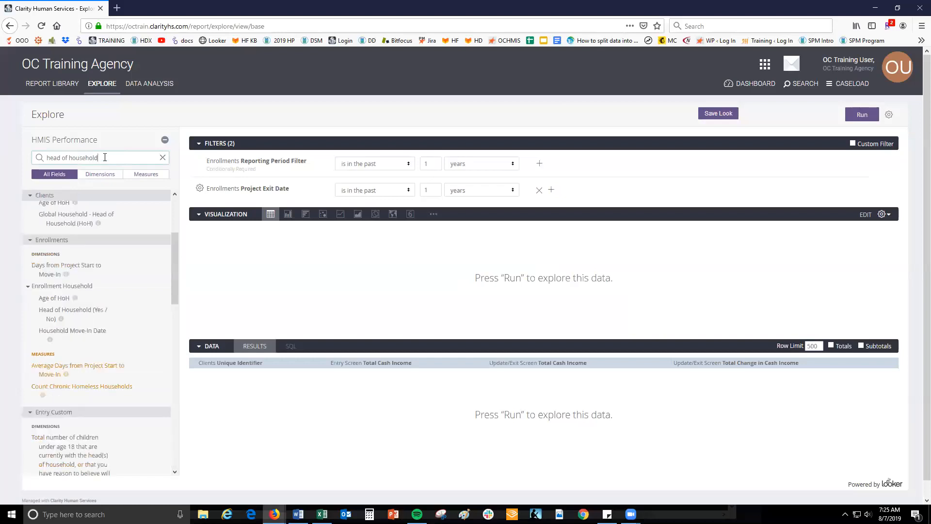
pyautogui.click(55, 315)
# - Search the fields for "age at project start" and add the Entry Screen Age at Project Start dimension
pyautogui.tripleClick(85, 160)
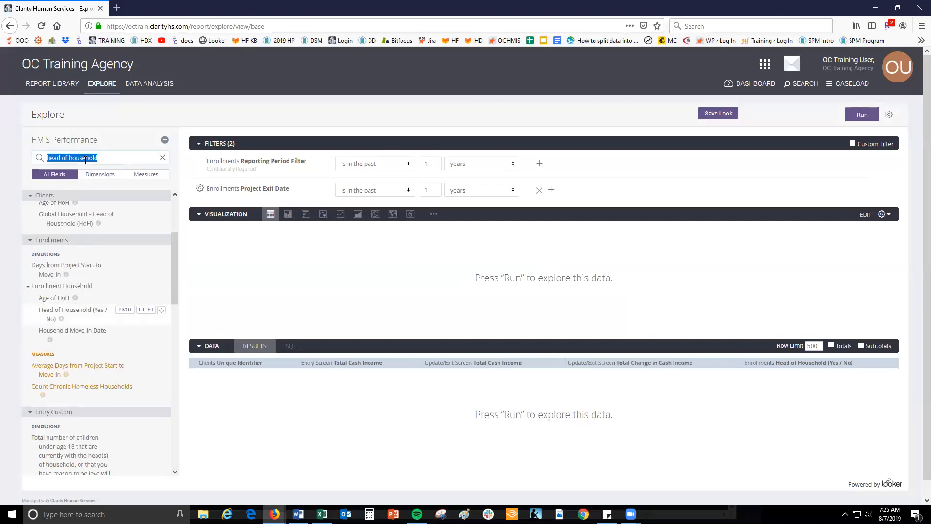
pyautogui.write('age at prome')
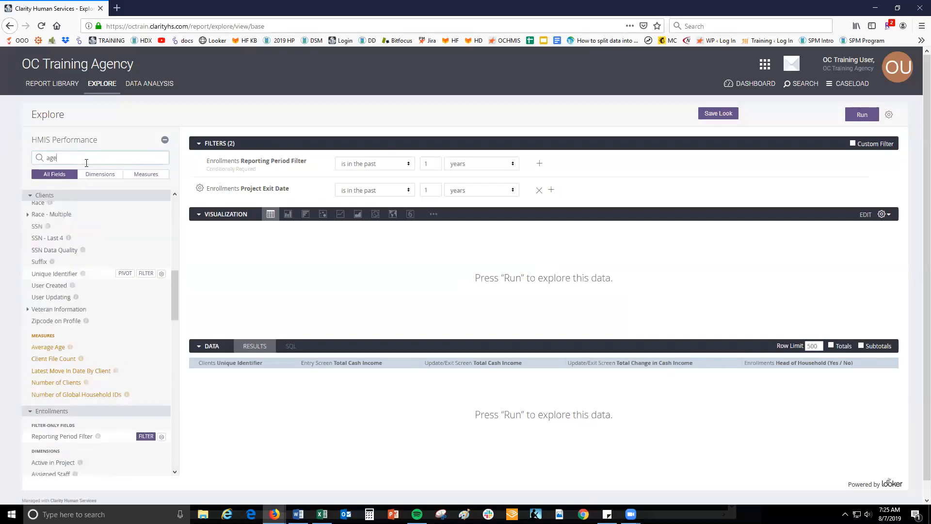
pyautogui.press('BackSpace')
pyautogui.press('BackSpace')
pyautogui.write('j')
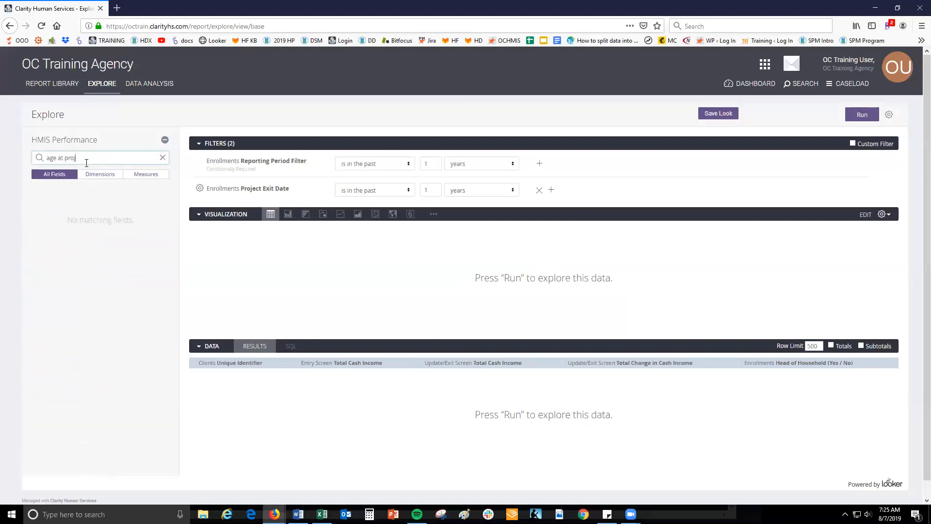
pyautogui.write('ect start')
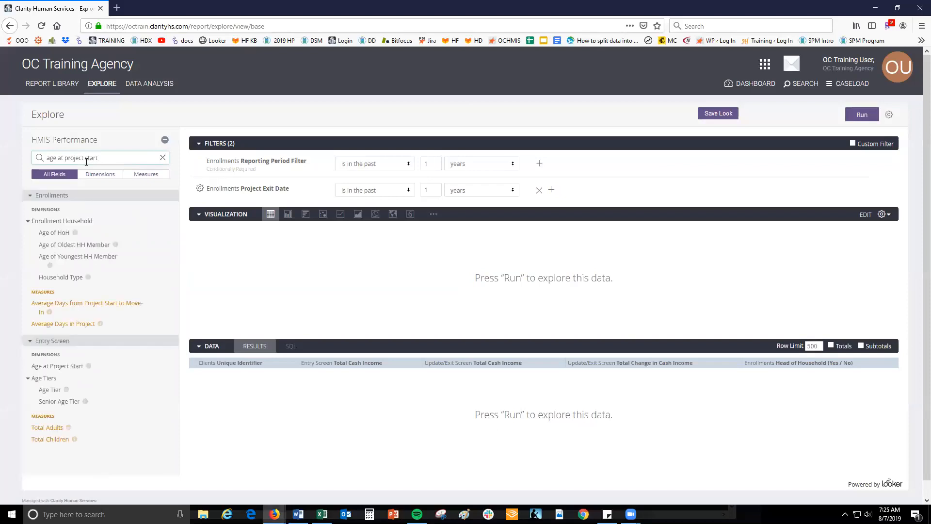
pyautogui.scroll(-1, 62, 332)
pyautogui.click(71, 354)
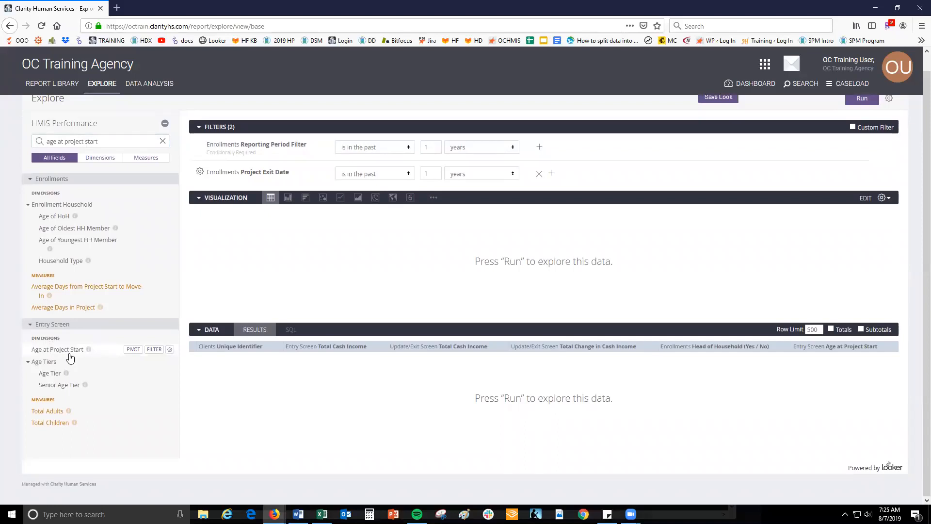
# - Run the report and look over the resulting client rows
pyautogui.scroll(1, 879, 361)
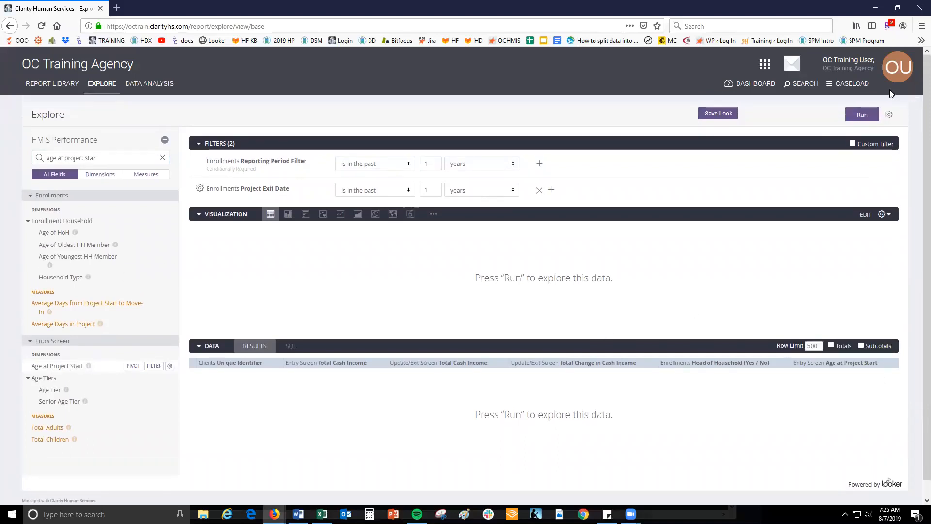
pyautogui.click(857, 120)
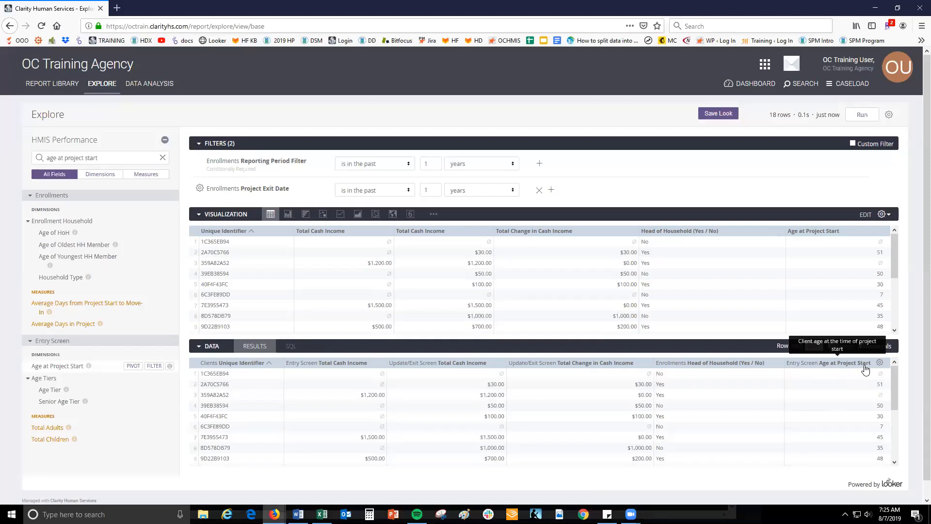
pyautogui.moveTo(895, 383)
pyautogui.mouseDown()
pyautogui.moveTo(893, 446)
pyautogui.moveTo(889, 380)
pyautogui.mouseUp()
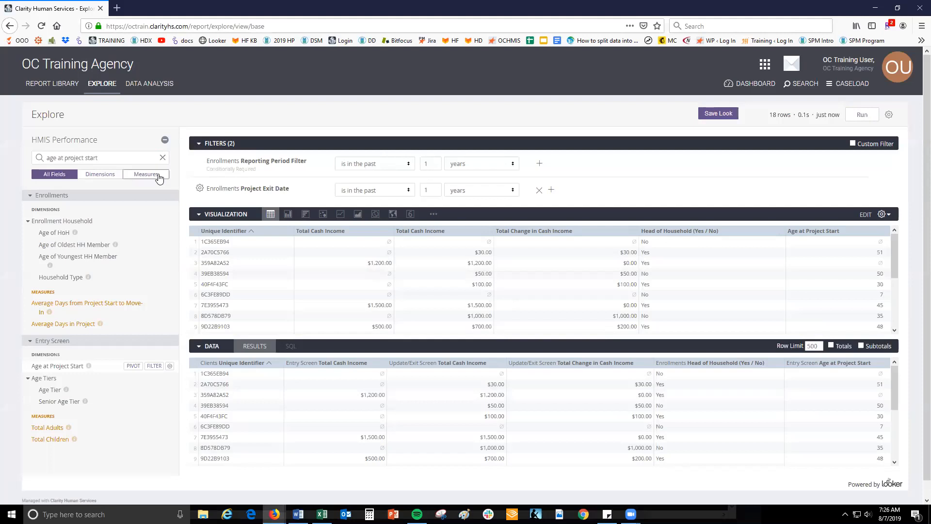
# - Clear the field search, limit the list to measures, and start a new custom dimension named Adult/Minor
pyautogui.click(156, 178)
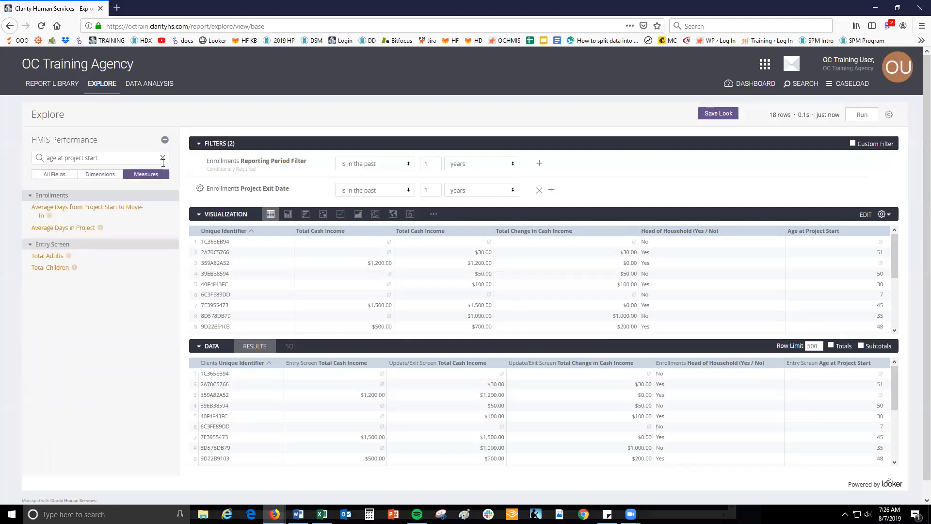
pyautogui.click(163, 159)
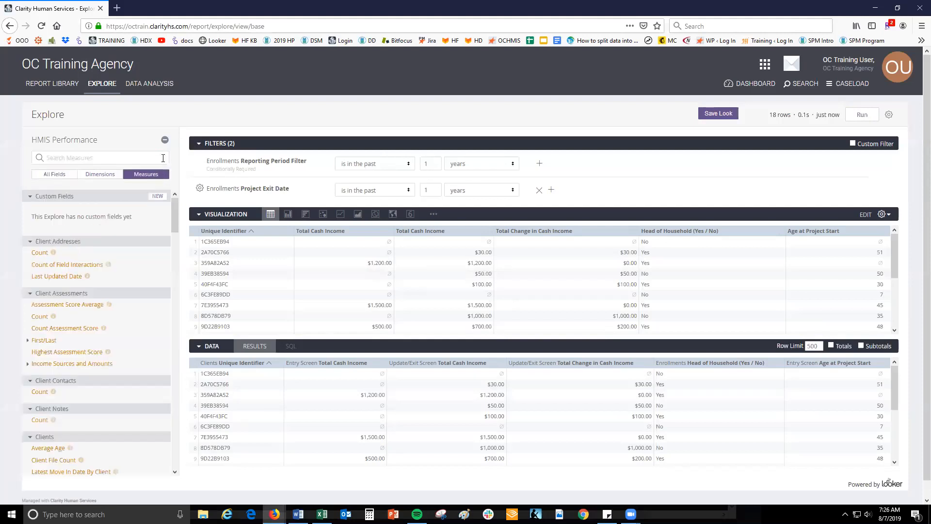
pyautogui.click(158, 196)
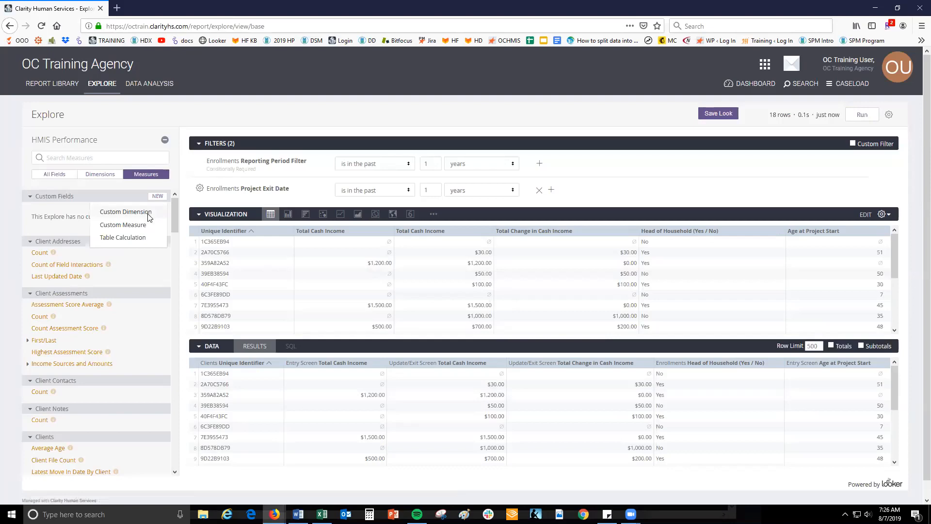
pyautogui.click(148, 216)
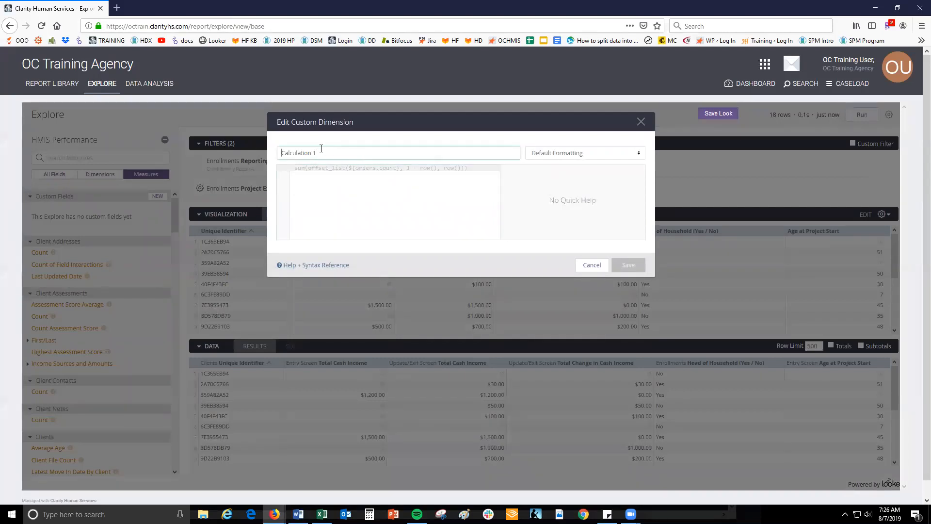
pyautogui.hotkey('ctrl', 'a')
pyautogui.write('Adult/Minor')
# - Begin the custom dimension's expression with an if function that references the Age at Project Start field, ${entry_screen.age}
pyautogui.click(316, 172)
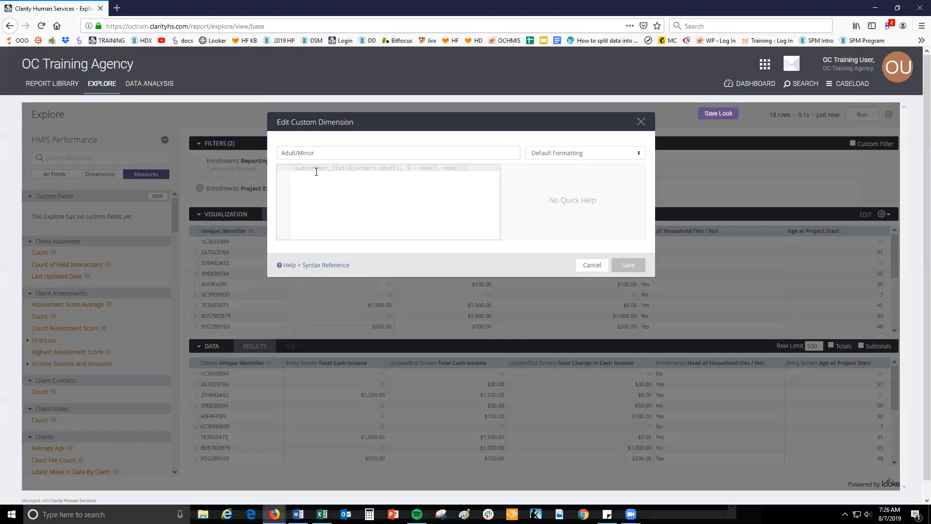
pyautogui.write('if')
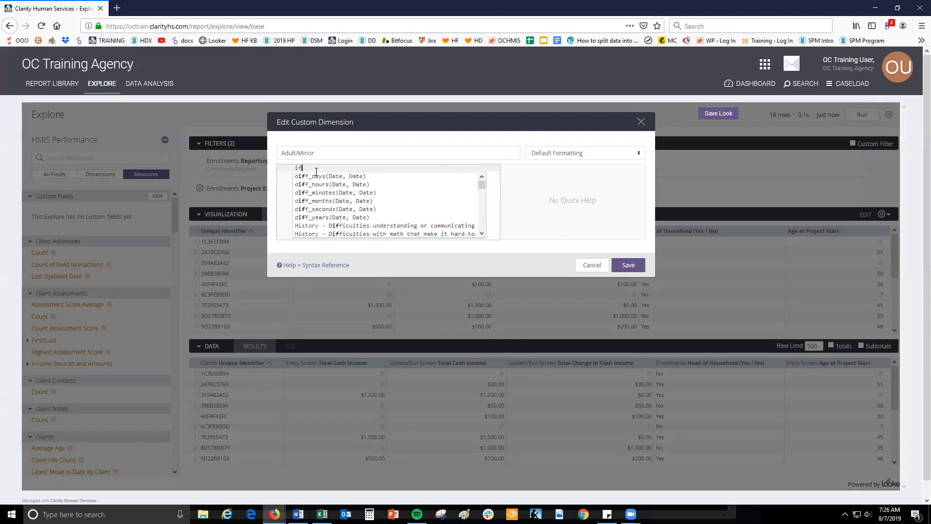
pyautogui.write('(')
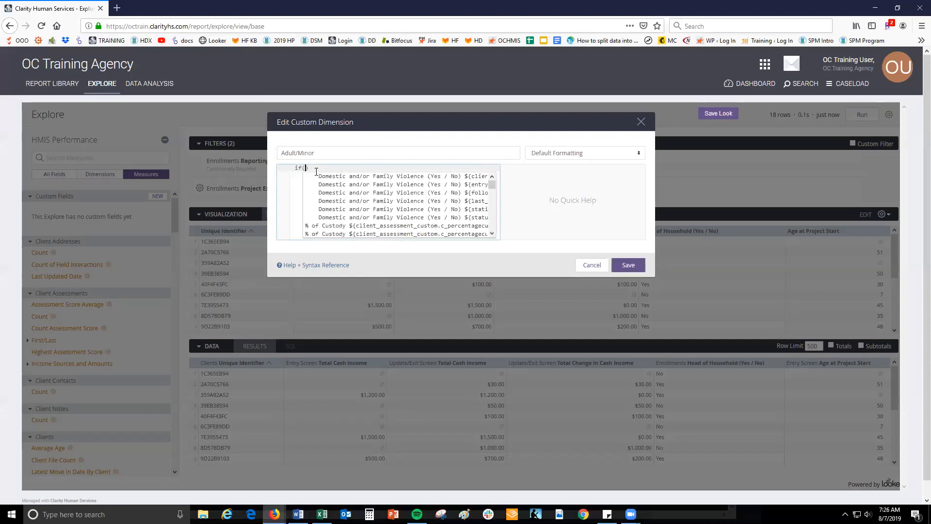
pyautogui.write('entry.')
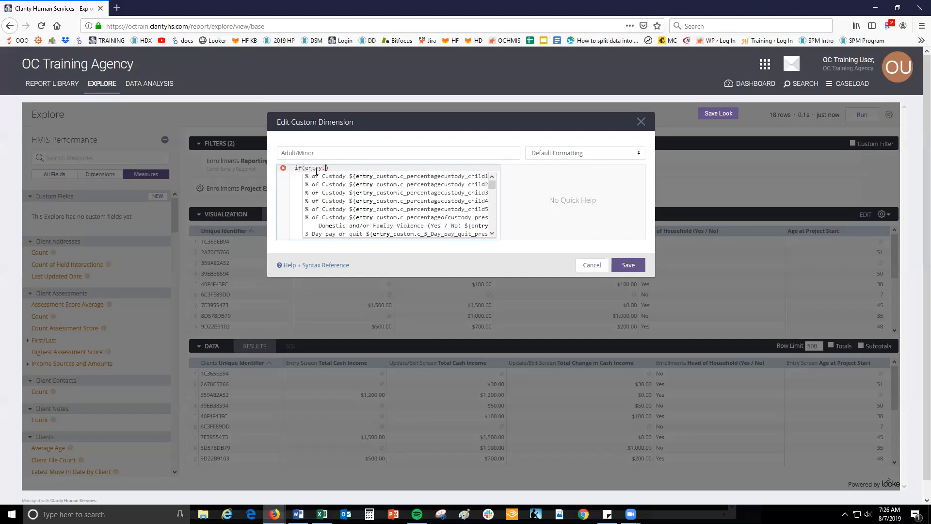
pyautogui.write('scre')
pyautogui.press('BackSpace')
pyautogui.press('BackSpace')
pyautogui.press('BackSpace')
pyautogui.press('BackSpace')
pyautogui.press('BackSpace')
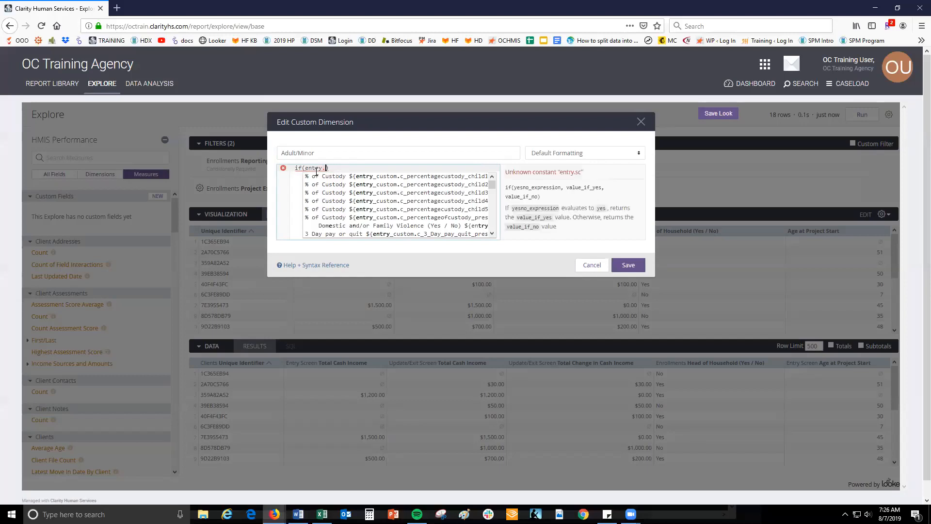
pyautogui.write('_s')
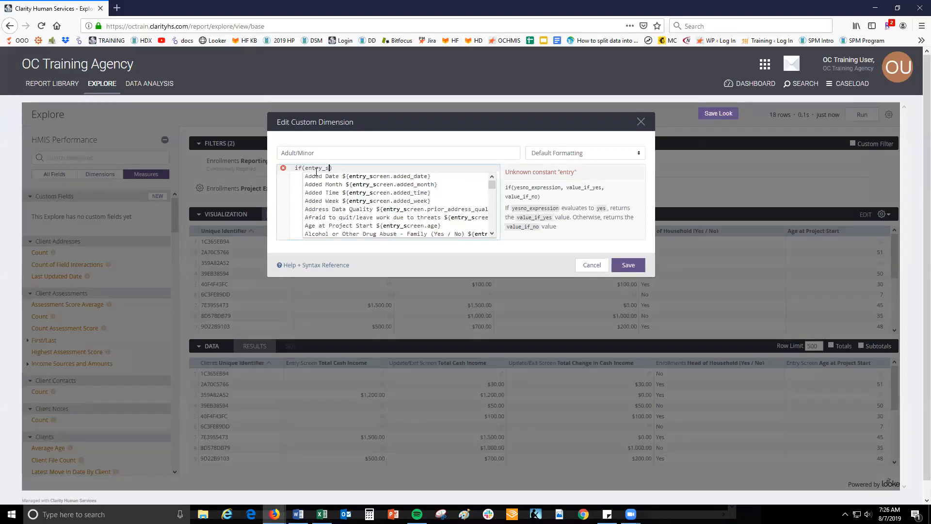
pyautogui.write('creen.age')
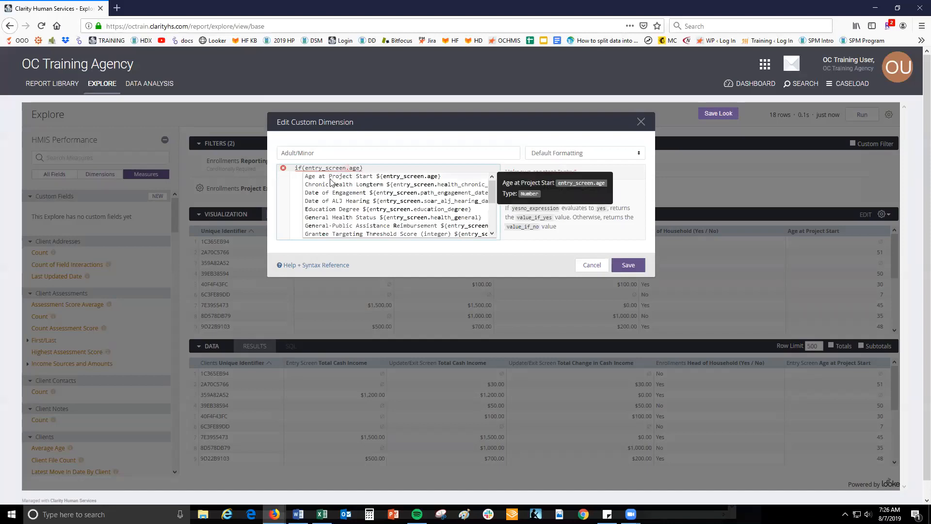
pyautogui.click(331, 177)
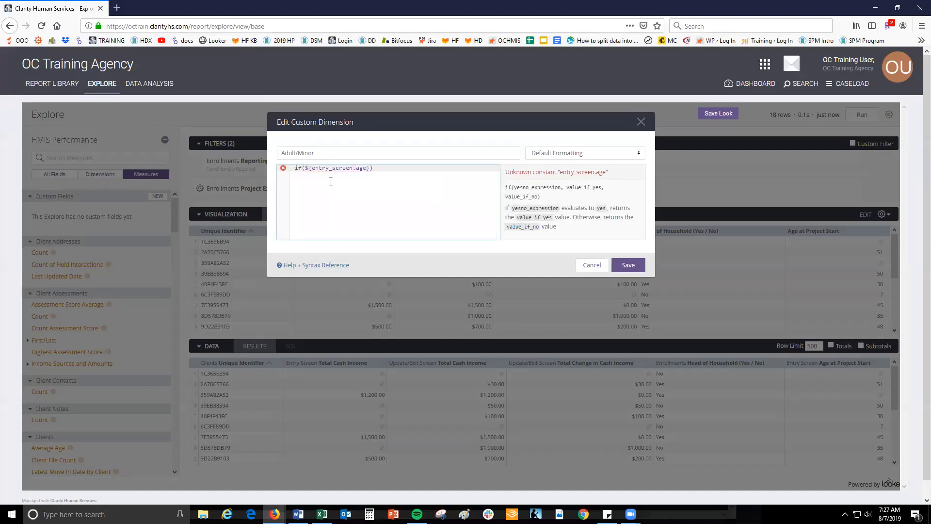
# - Complete the expression as if(${entry_screen.age}>=18, "Adult", "Minor") and save the custom dimension
pyautogui.write('>=')
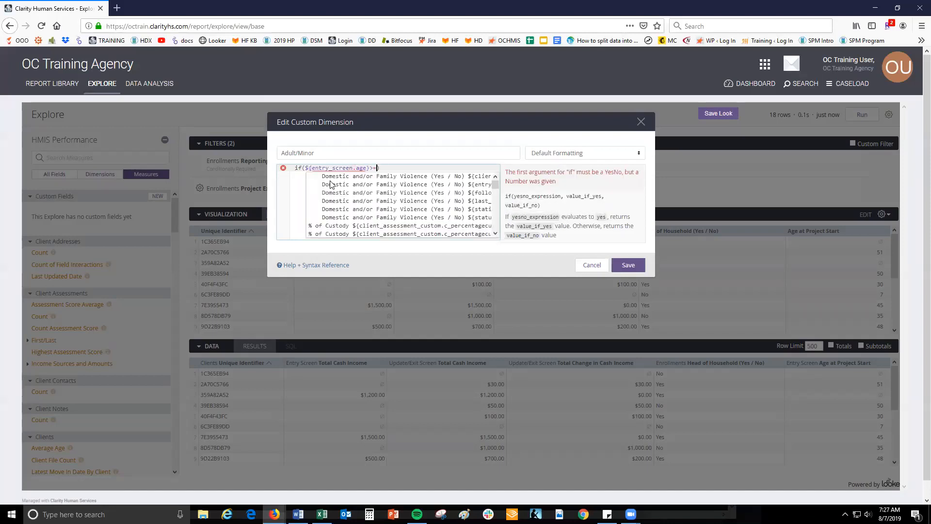
pyautogui.write('18, "')
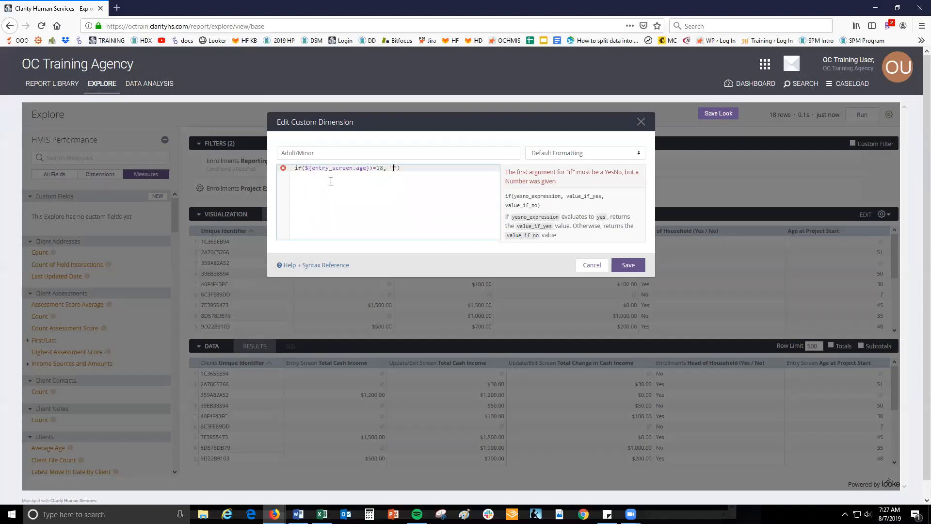
pyautogui.write('Adult", "Minor"')
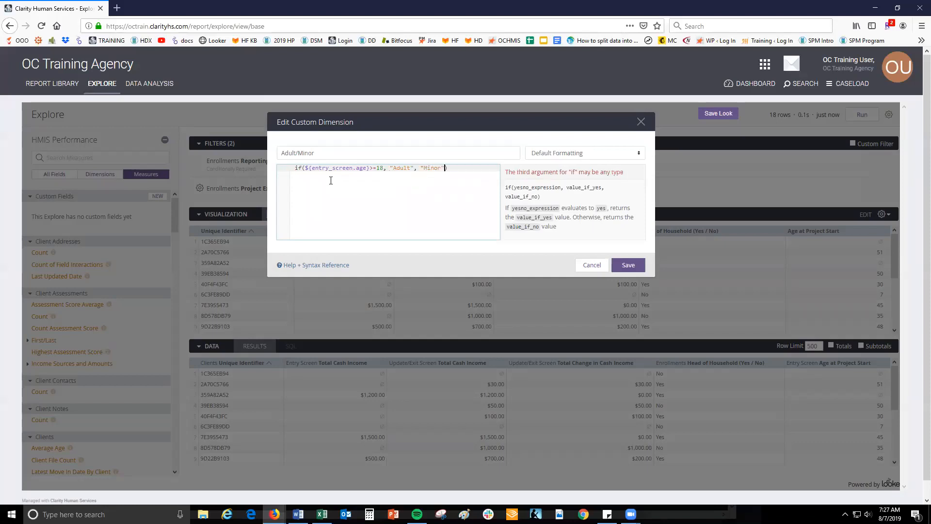
pyautogui.write(')')
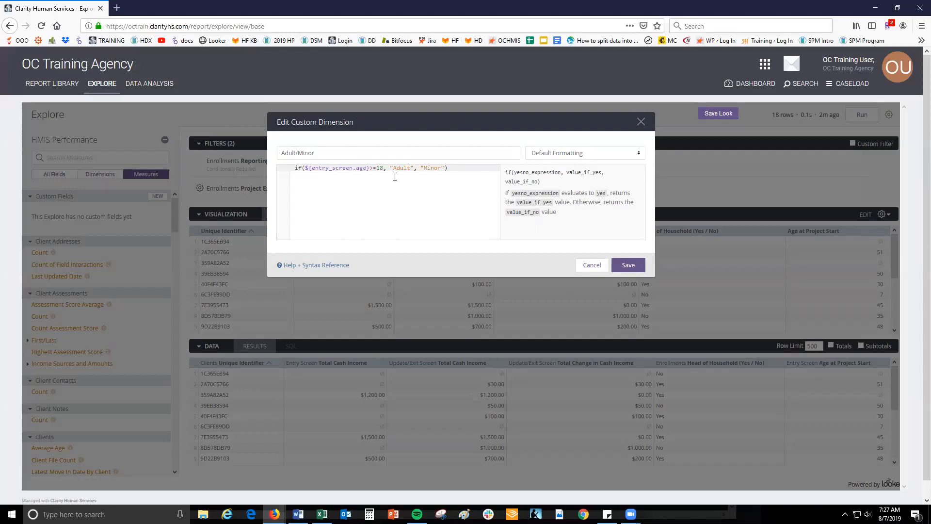
pyautogui.click(629, 267)
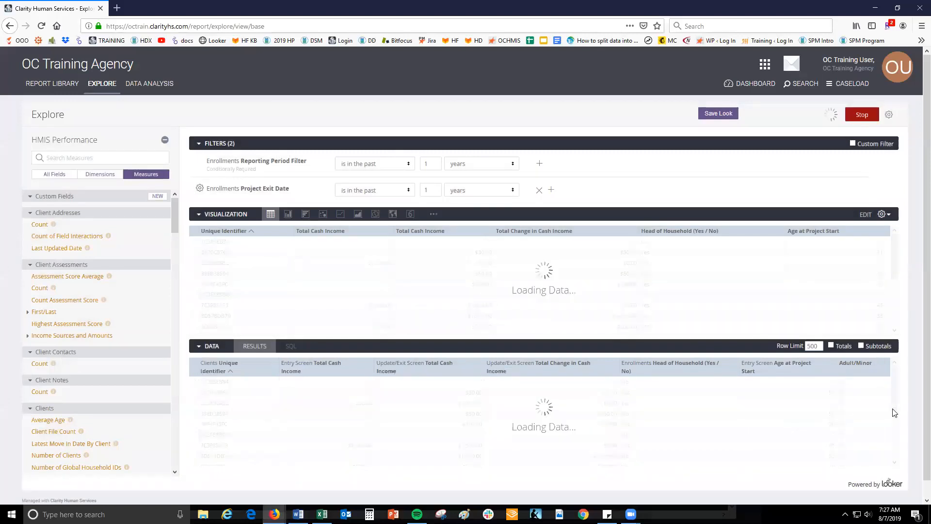
pyautogui.hotkey('alt', 'Tab')
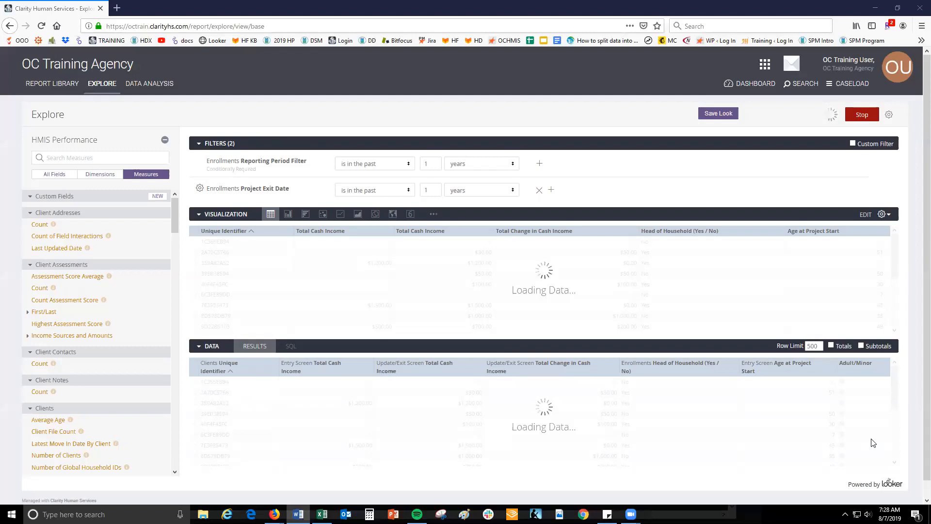
# - Look over the Adult/Minor values across the client rows in the report results
pyautogui.scroll(-1, 871, 401)
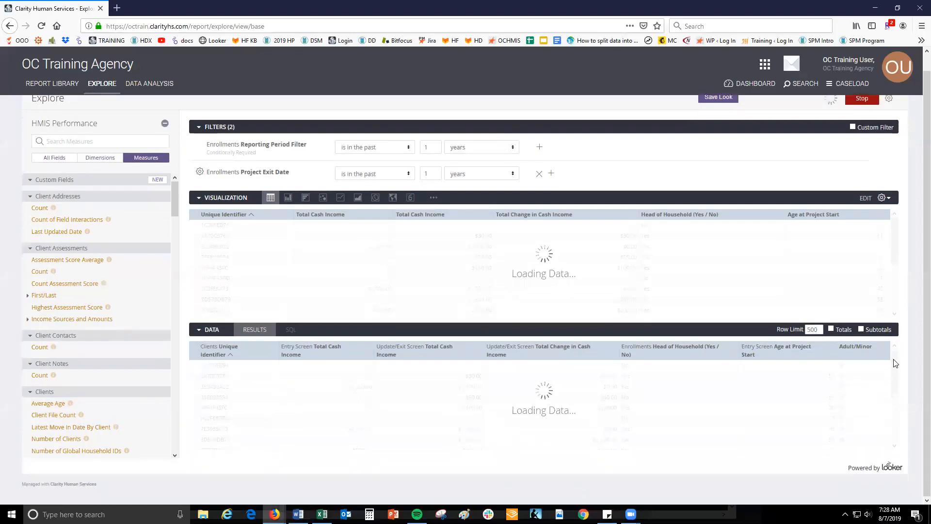
pyautogui.scroll(1, 810, 401)
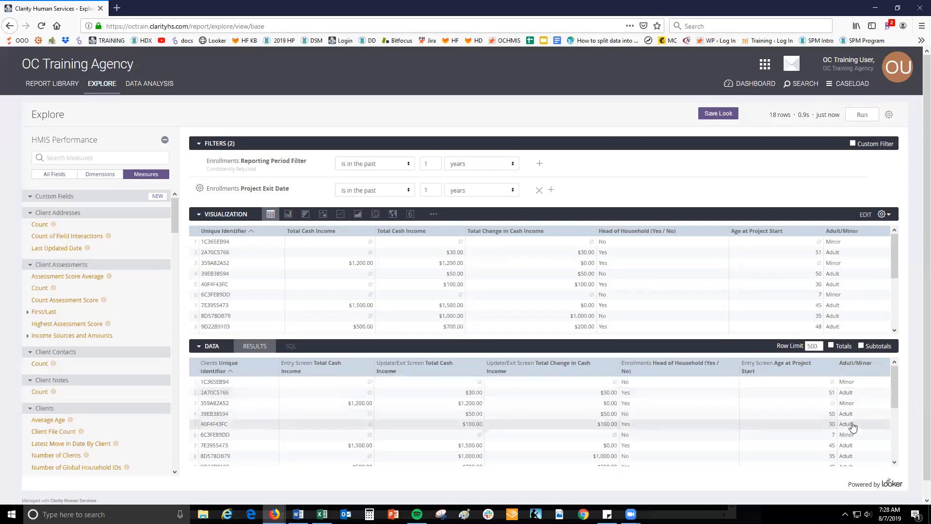
pyautogui.scroll(-1, 844, 424)
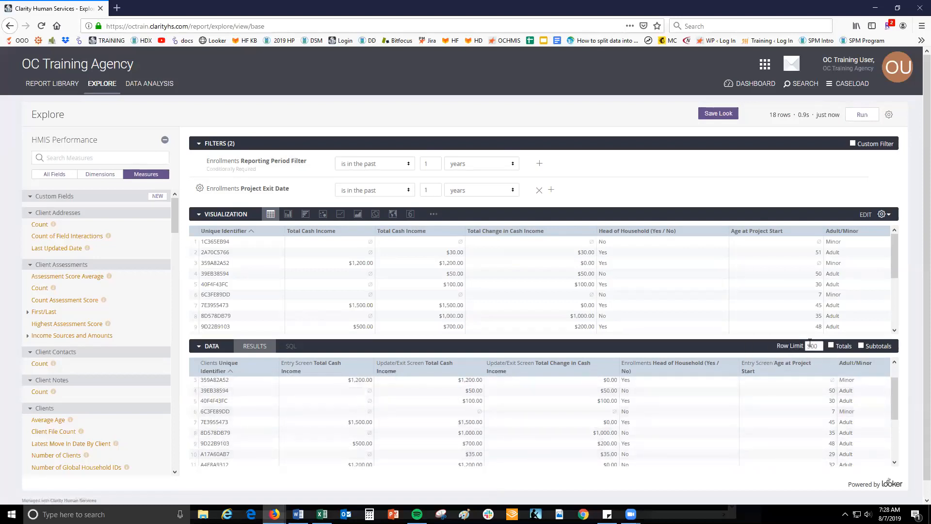
pyautogui.hotkey('alt', 'Tab')
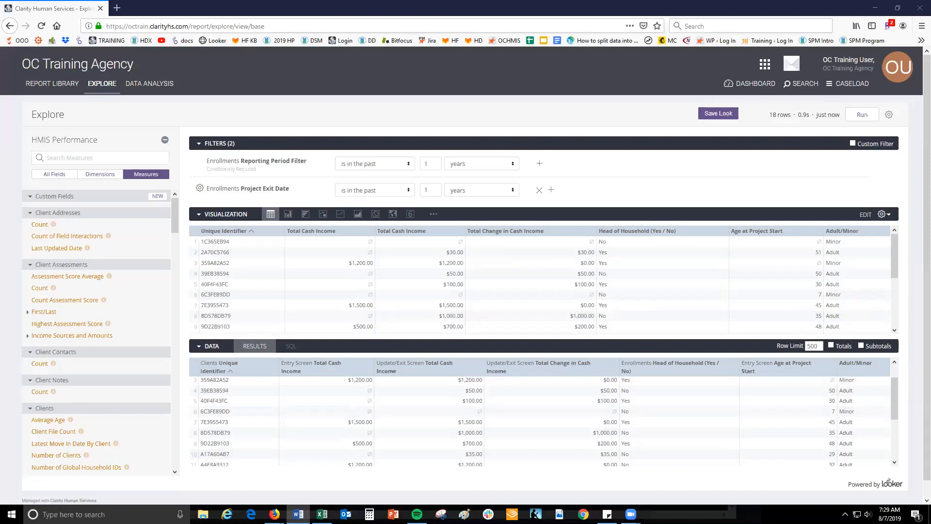
# - Start a new custom dimension named "Adult/ Hoh Combination"
pyautogui.click(158, 196)
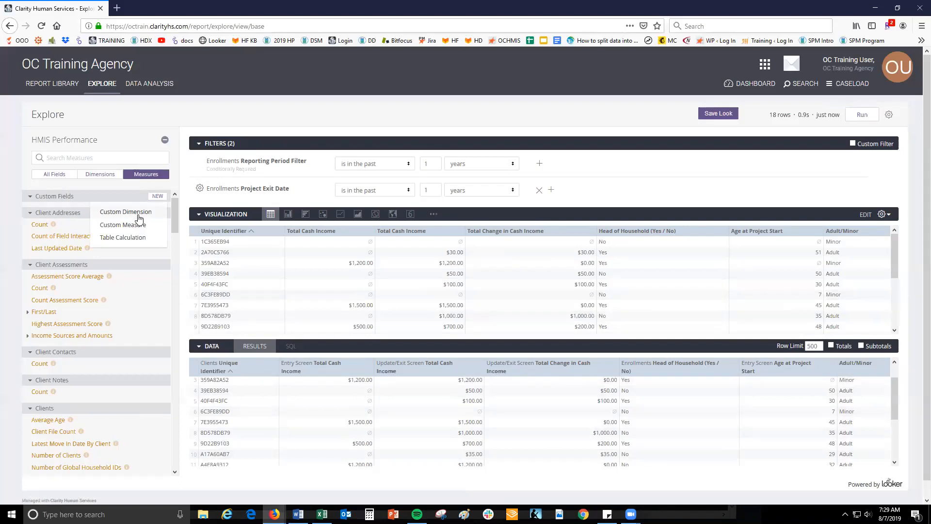
pyautogui.click(166, 213)
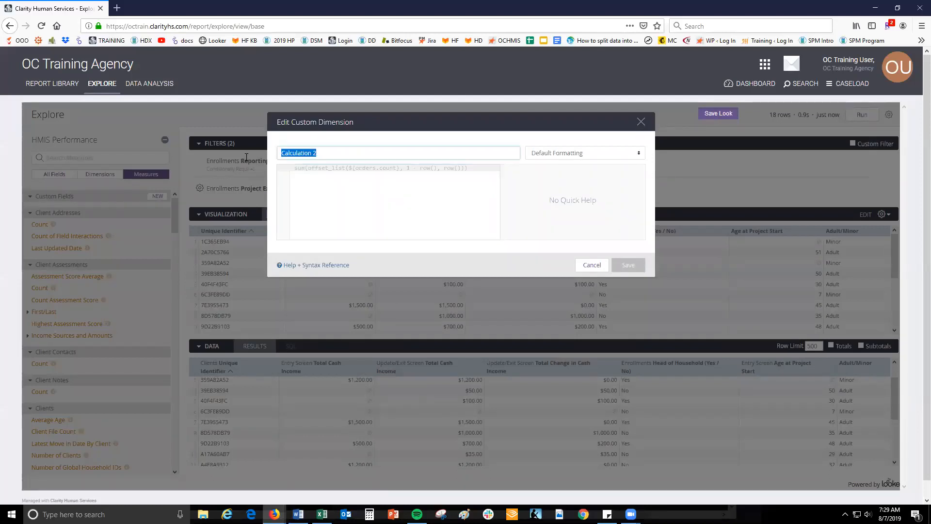
pyautogui.write('ADult/')
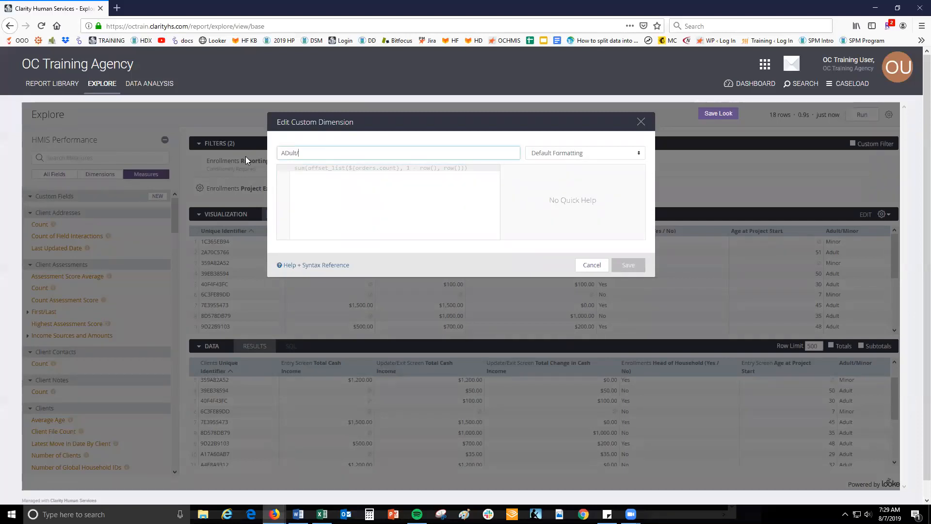
pyautogui.write('Hoh Combination')
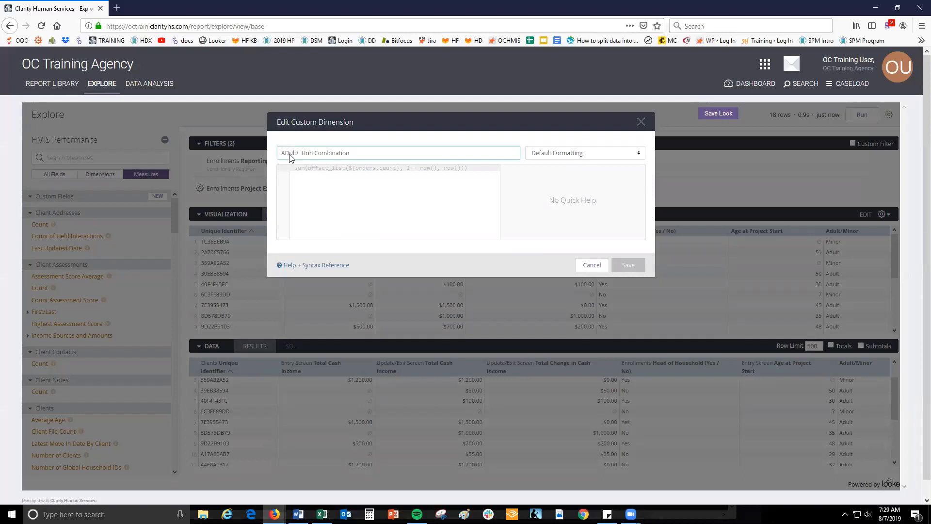
pyautogui.click(289, 154)
pyautogui.press('BackSpace')
pyautogui.write('d')
pyautogui.click(315, 171)
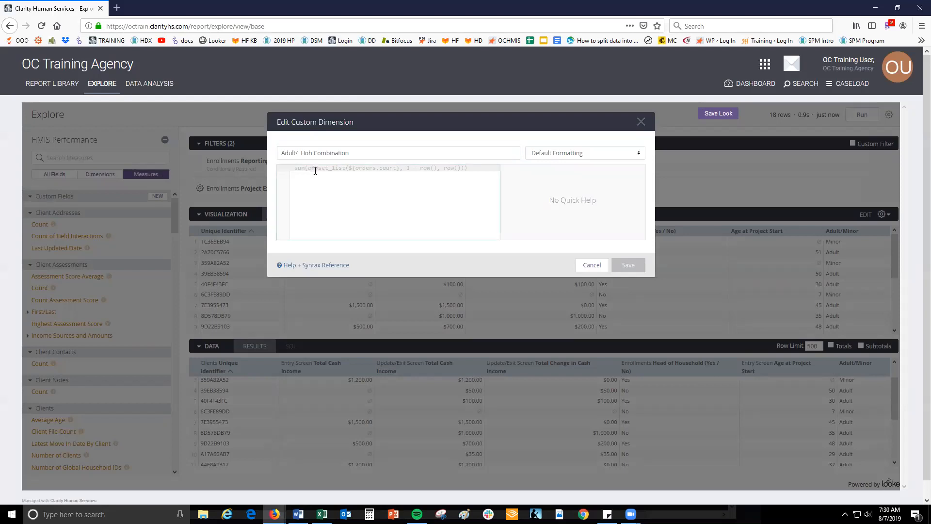
pyautogui.write('c')
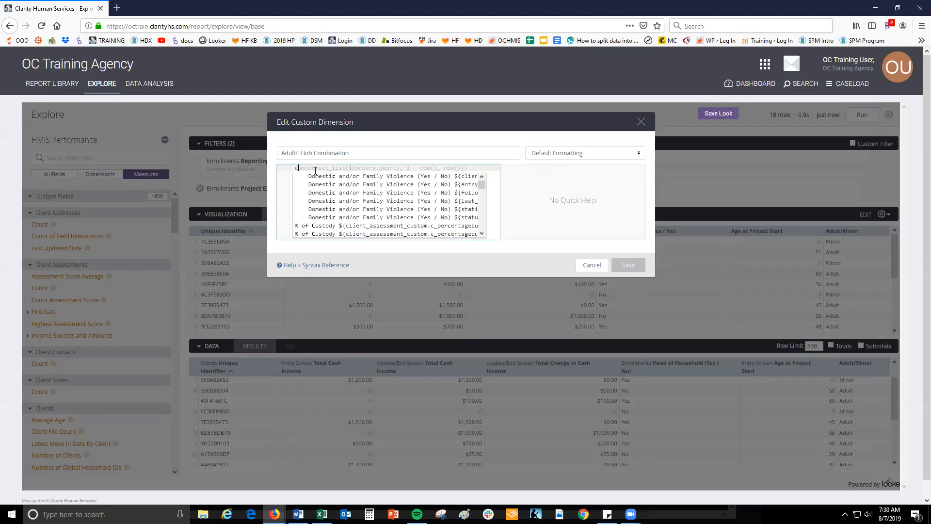
pyautogui.write('oncat(')
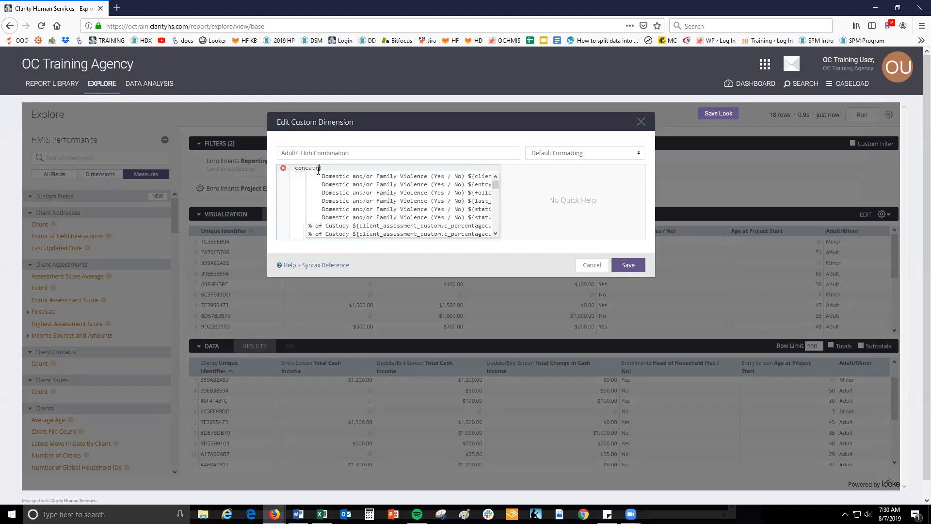
pyautogui.write('enrollm')
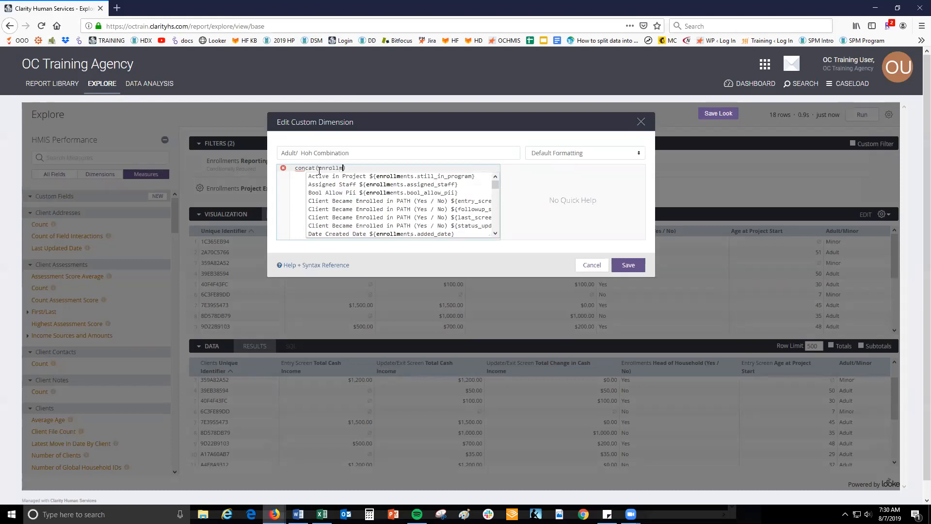
pyautogui.write('ents head of h')
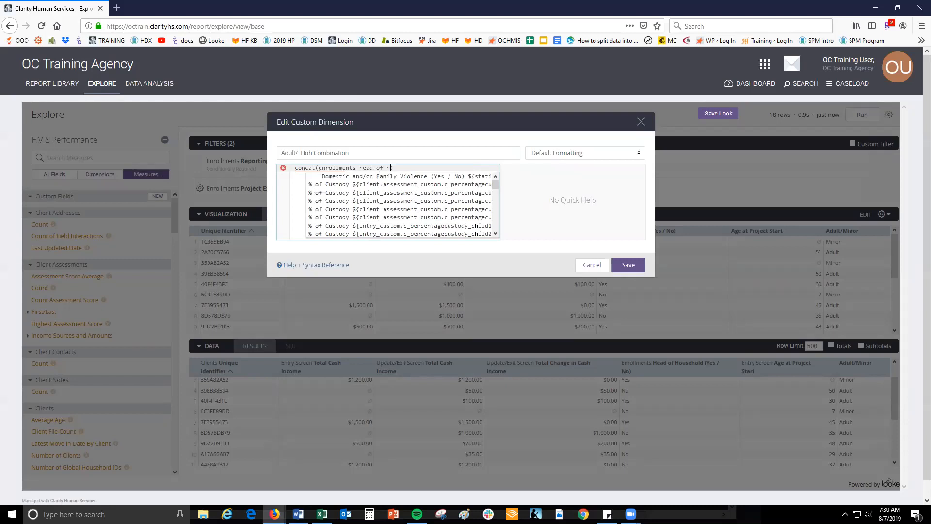
pyautogui.write('o')
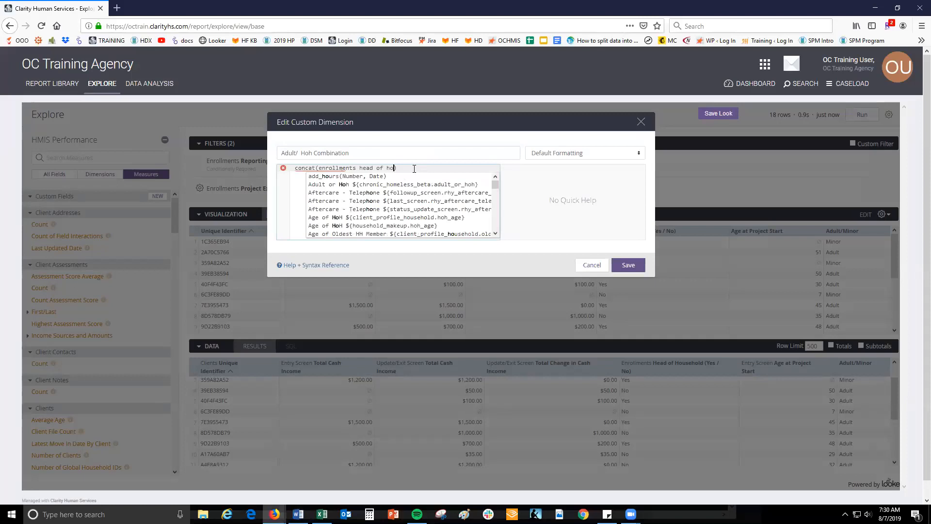
pyautogui.write('us')
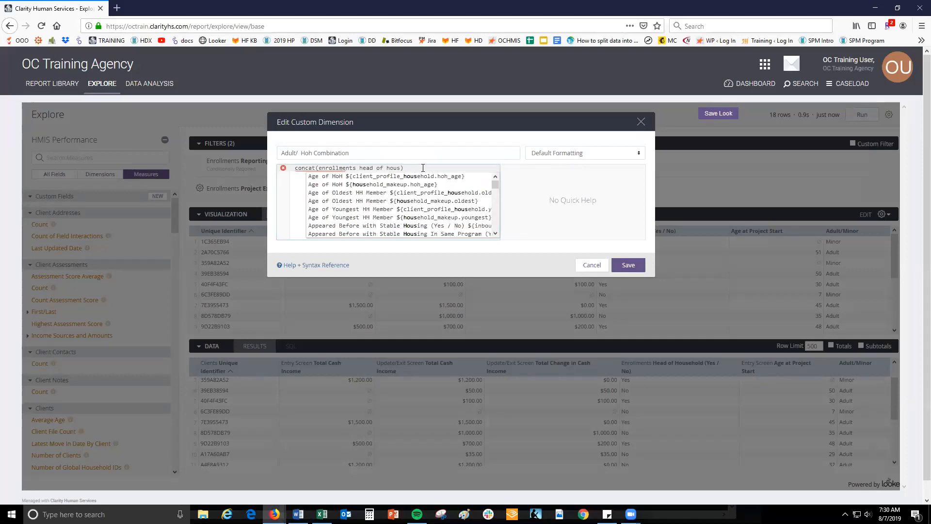
pyautogui.write('ehold')
pyautogui.click(423, 168)
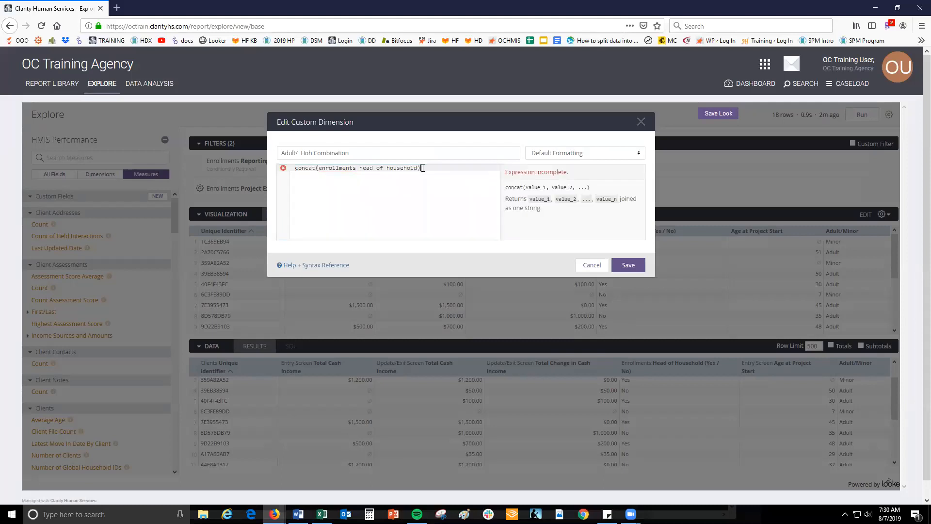
# - Enter the expression concat(${enrollments.head_of_household}, ${adult_minor}) for the custom dimension, with no space after the opening parenthesis
pyautogui.hotkey('ctrl', 'a')
pyautogui.write('concat( ${enrollments.head_of_household}, ${adult_minor})')
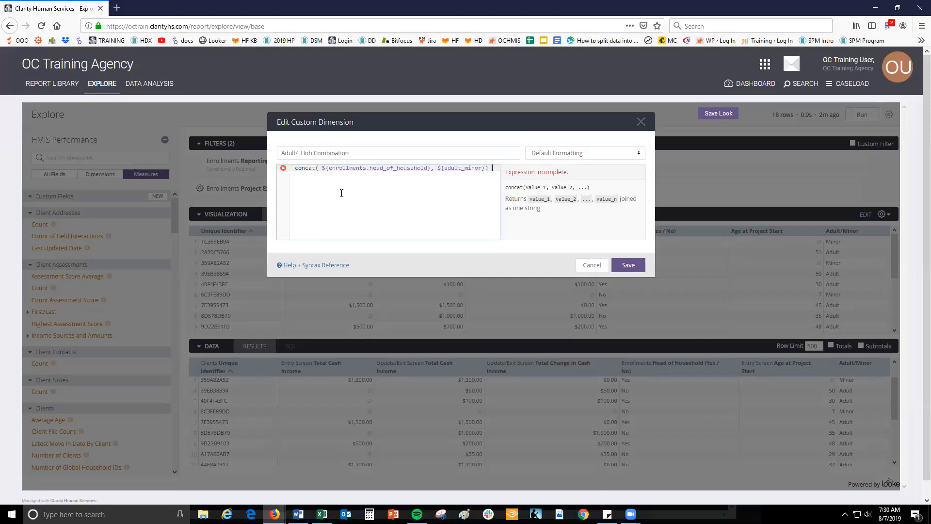
pyautogui.hotkey('ctrl', 'Left')
pyautogui.hotkey('ctrl', 'Left')
pyautogui.hotkey('ctrl', 'Left')
pyautogui.hotkey('ctrl', 'Left')
pyautogui.hotkey('ctrl', 'Left')
pyautogui.hotkey('ctrl', 'Left')
pyautogui.hotkey('ctrl', 'Left')
pyautogui.hotkey('ctrl', 'Left')
pyautogui.hotkey('ctrl', 'Left')
pyautogui.hotkey('ctrl', 'Left')
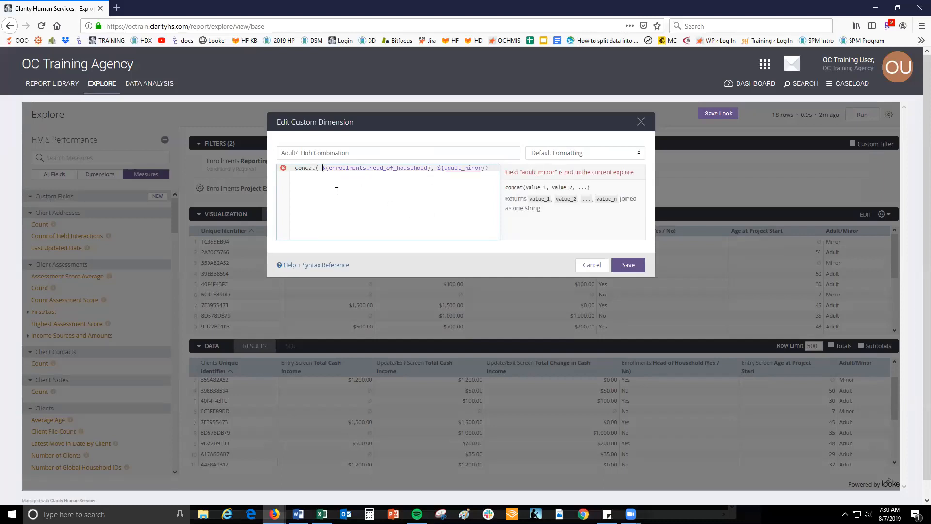
pyautogui.press('BackSpace')
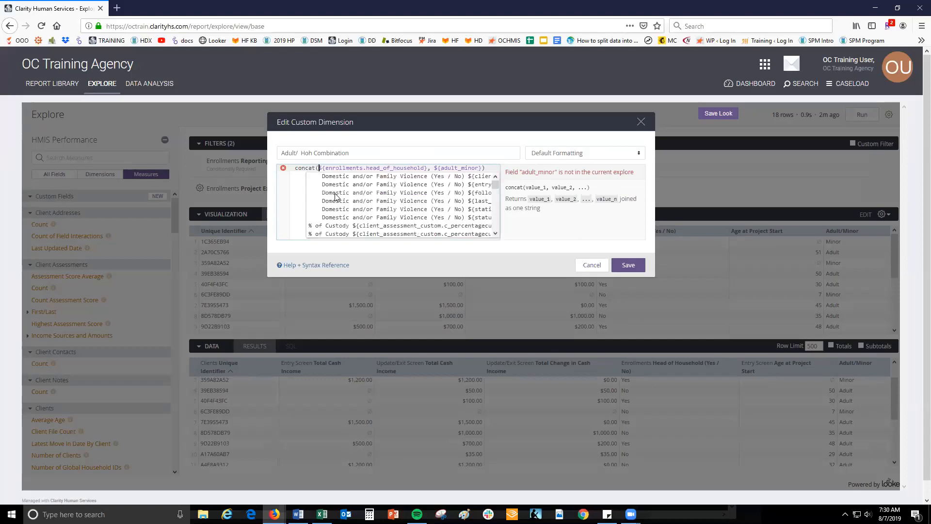
# - Replace the ${adult_minor} reference in the concat expression with the suggested Adult/Minor field, ${adultminor}
pyautogui.click(482, 167)
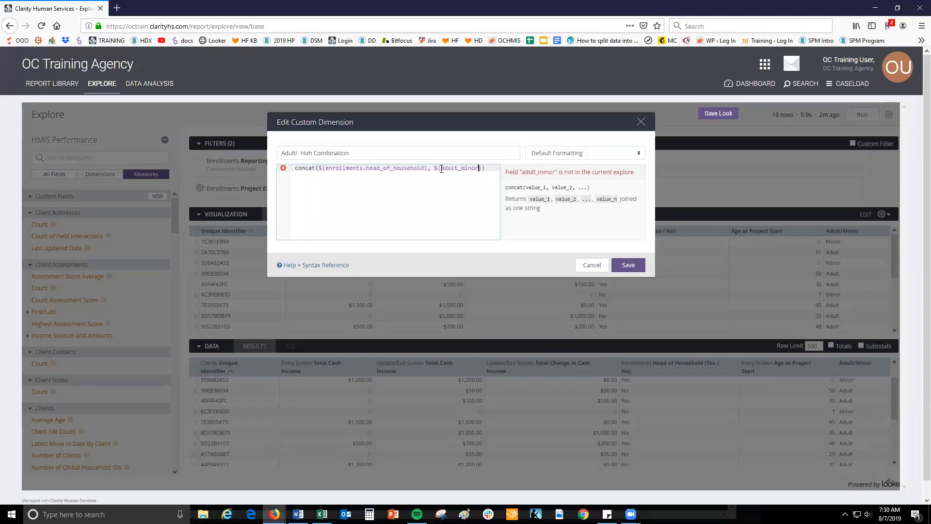
pyautogui.moveTo(482, 168); pyautogui.dragTo(436, 168)
pyautogui.press('BackSpace')
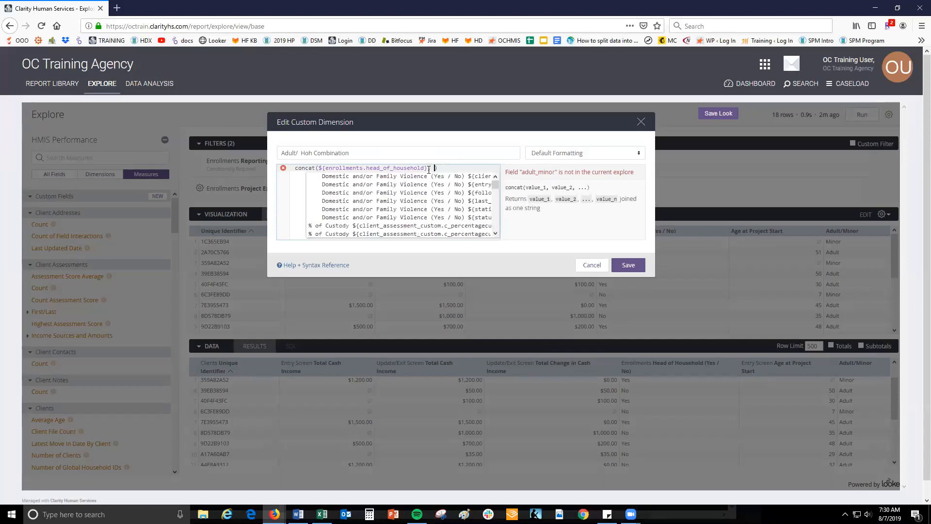
pyautogui.write('a')
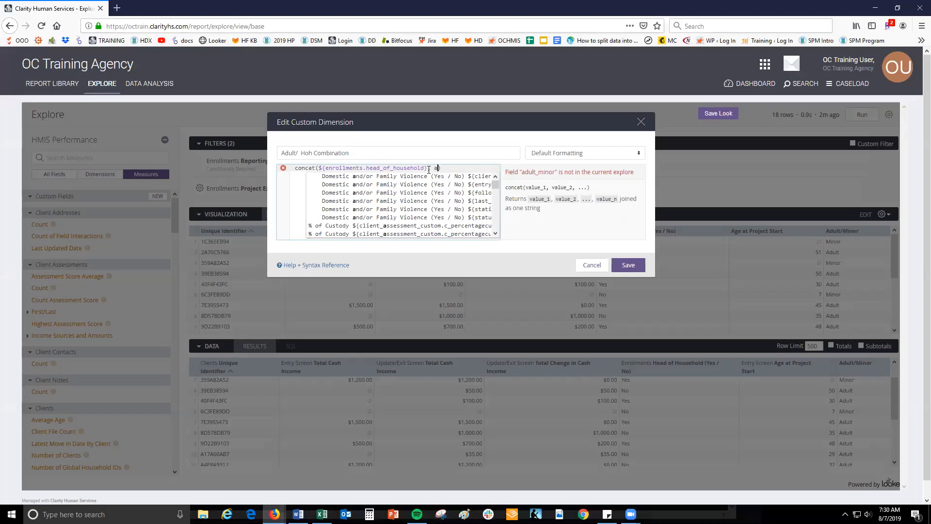
pyautogui.write('dult/minor')
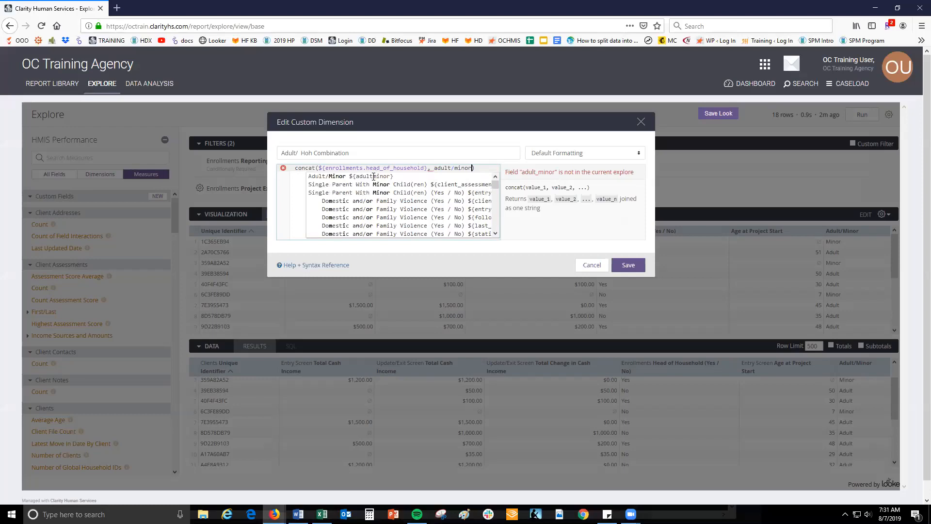
pyautogui.press('Return')
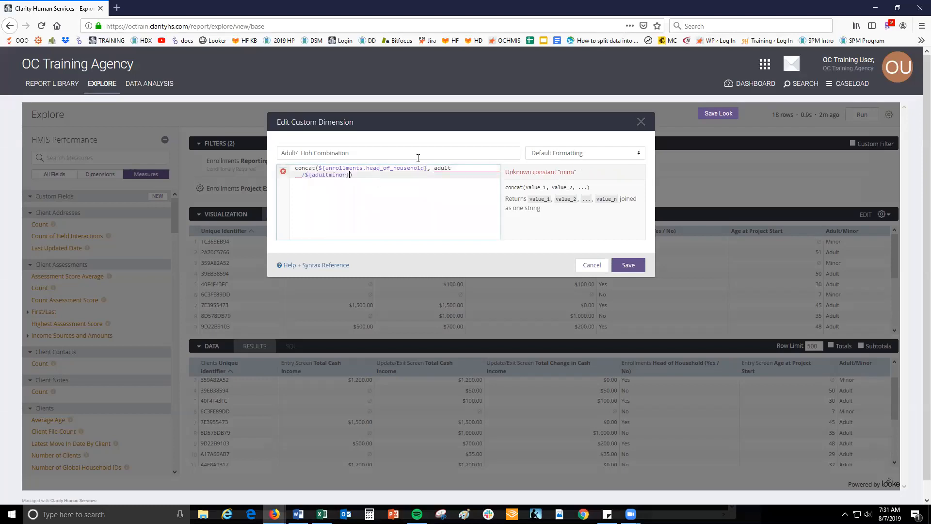
# - Remove the leftover text before the second field so the expression reads concat(${enrollments.head_of_household},${adultminor})
pyautogui.doubleClick(433, 169)
pyautogui.press('BackSpace')
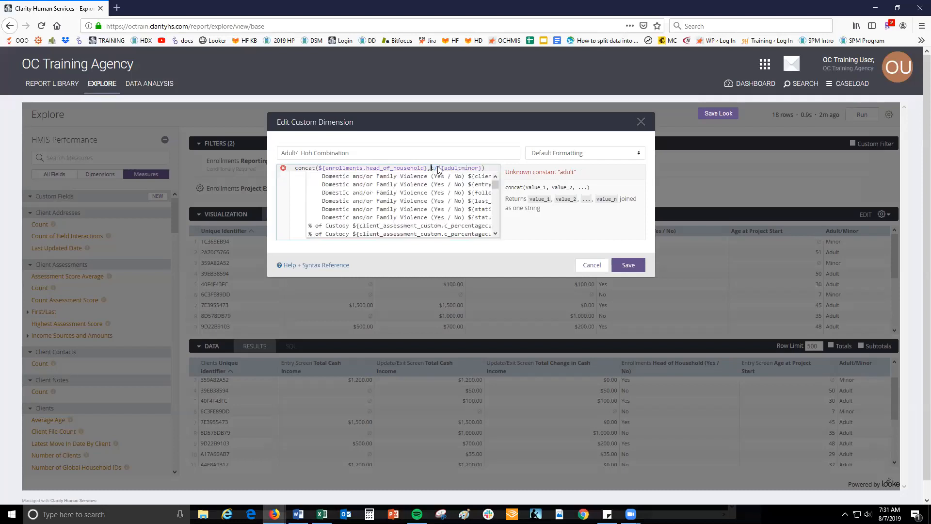
pyautogui.write('t')
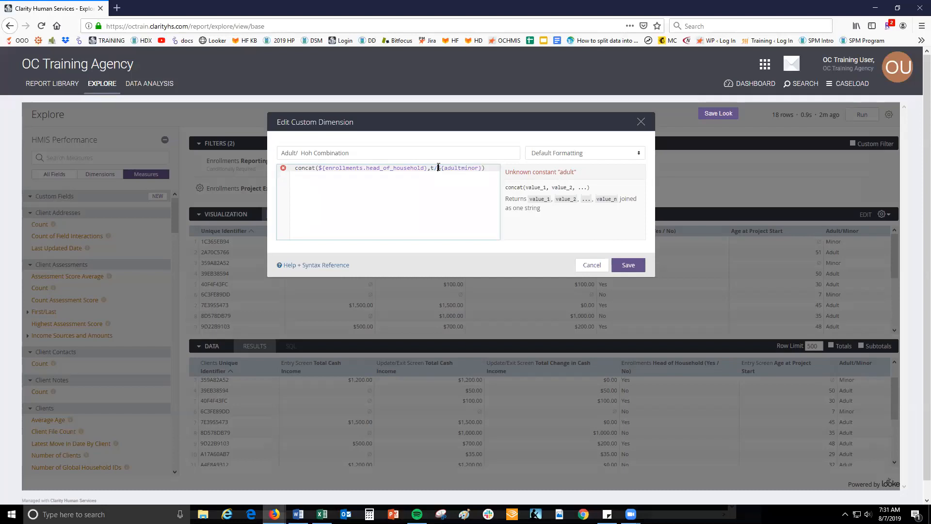
pyautogui.click(438, 168)
pyautogui.press('BackSpace')
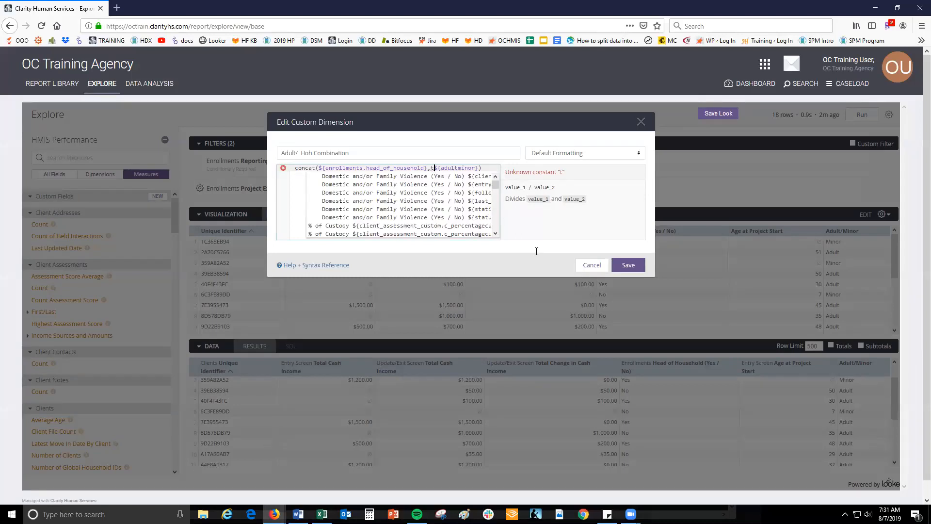
pyautogui.press('BackSpace')
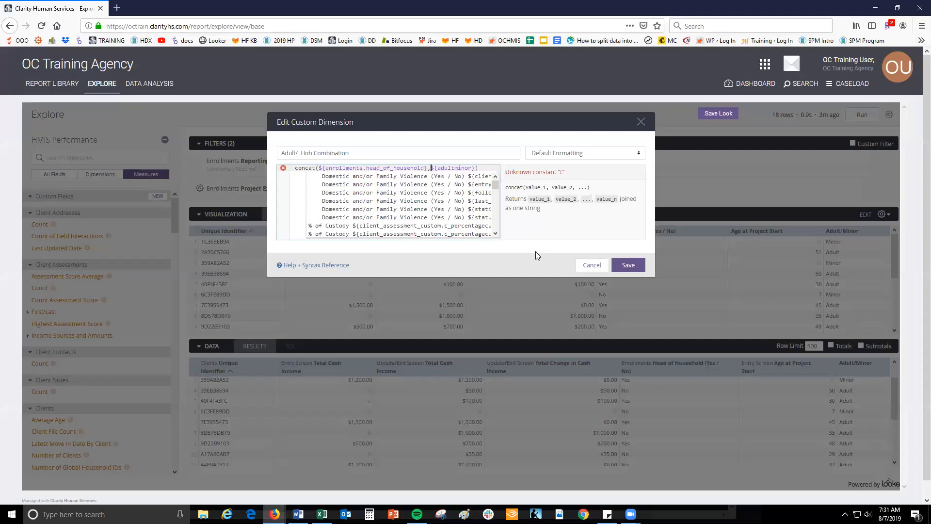
pyautogui.press('BackSpace')
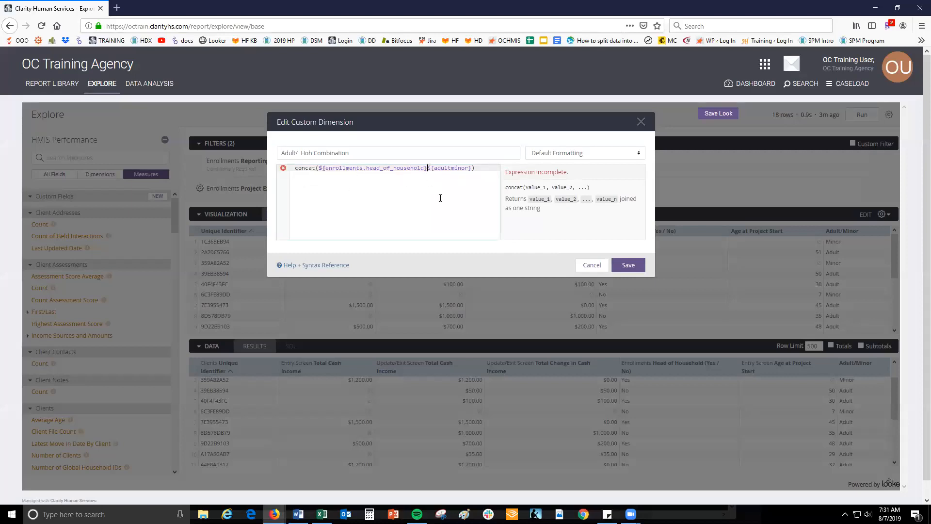
pyautogui.write(',')
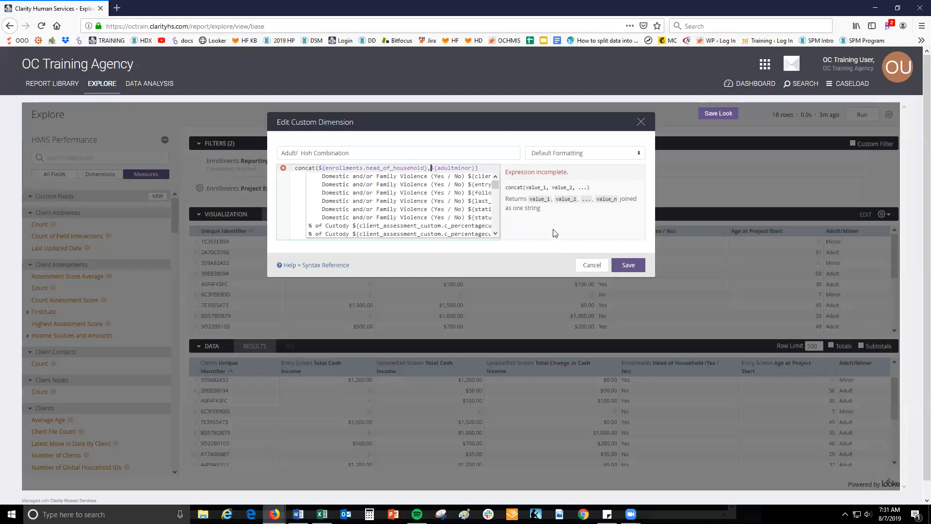
pyautogui.press('Escape')
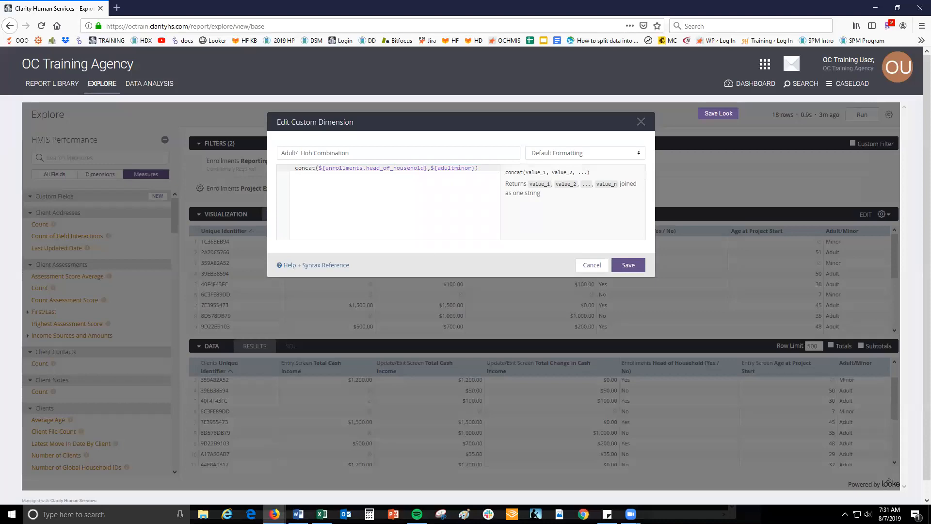
# - Save the combination custom dimension, run the report, and look over the new column from the first rows
pyautogui.click(0, 278)
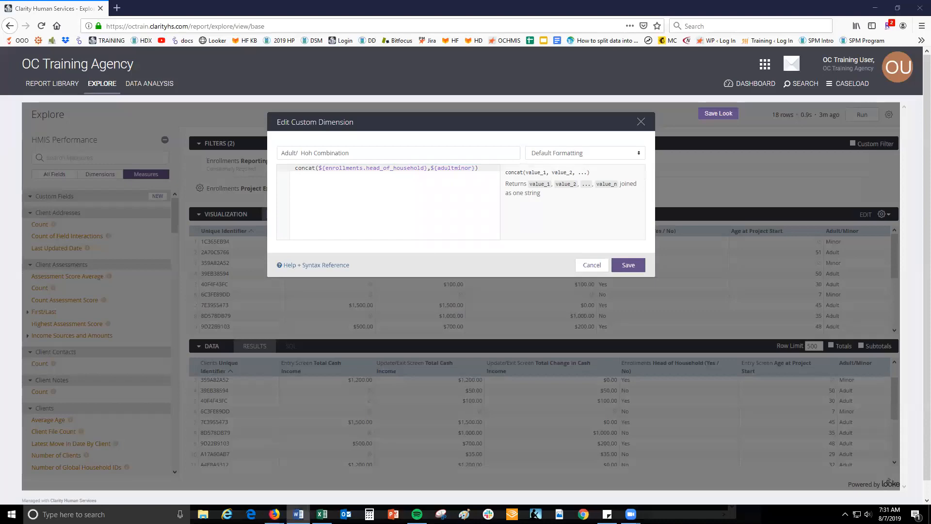
pyautogui.click(630, 267)
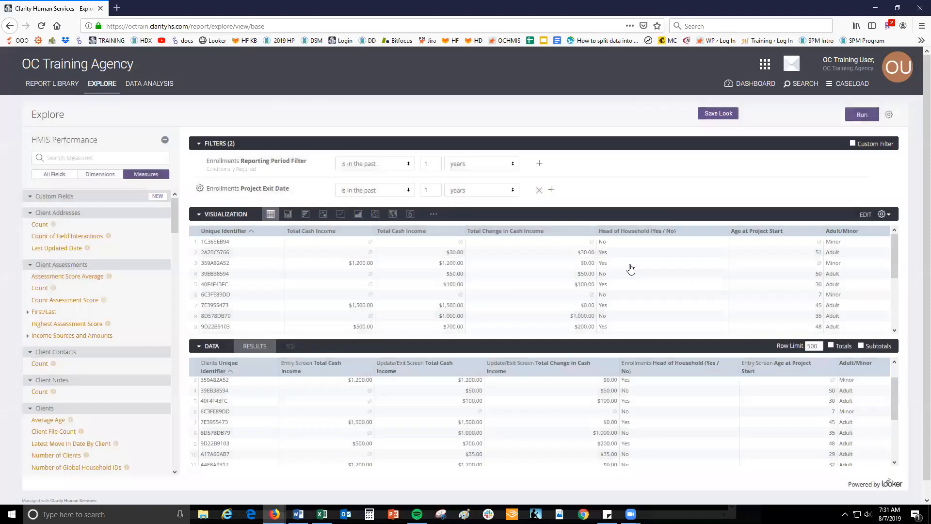
pyautogui.click(850, 116)
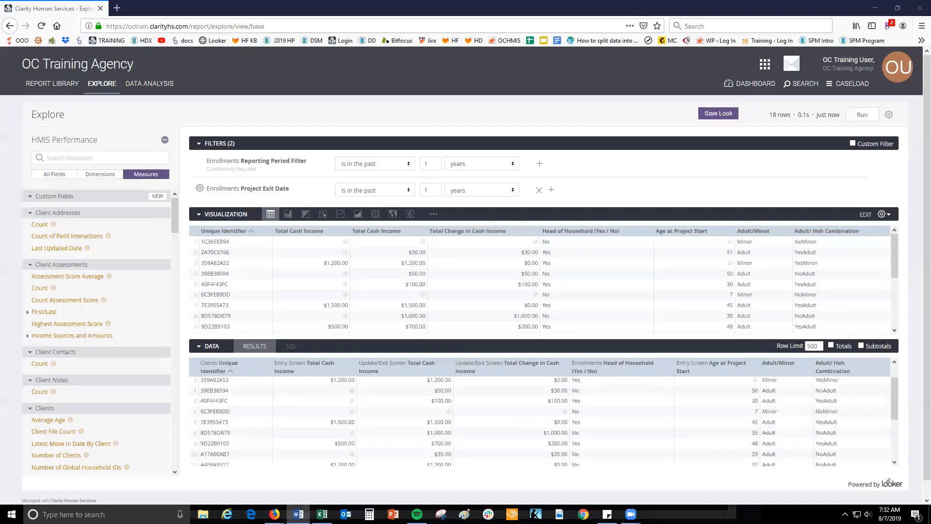
pyautogui.scroll(2, 834, 422)
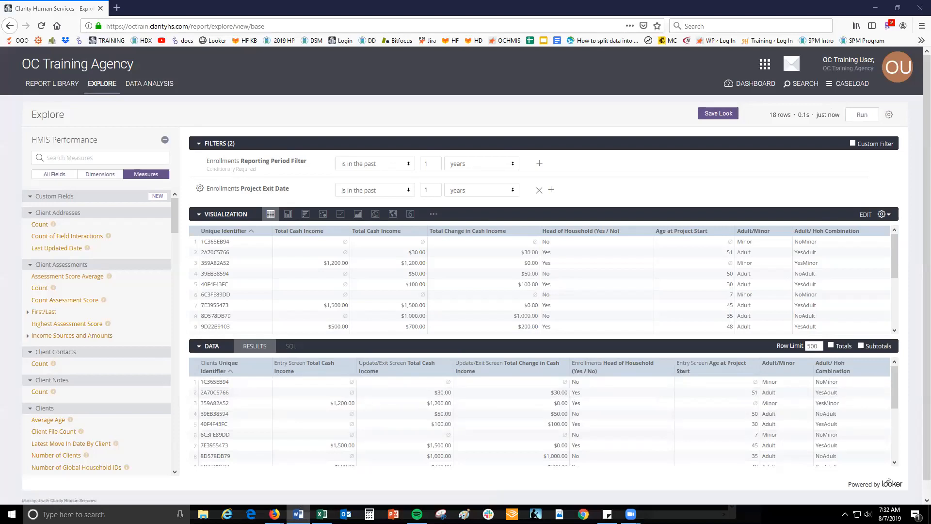
# - Add a filter on the Adult/ Hoh Combination dimension and set it to is equal to NoAdult
pyautogui.click(879, 363)
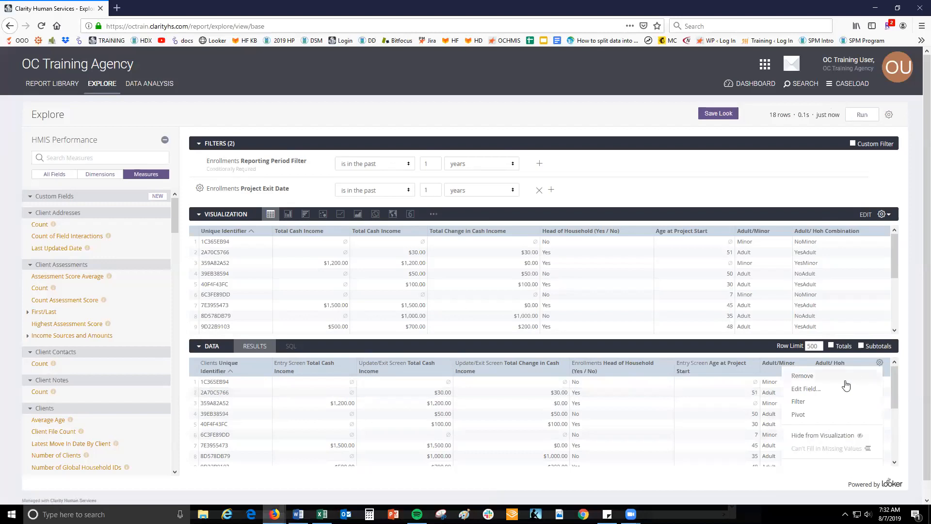
pyautogui.click(831, 404)
pyautogui.click(449, 221)
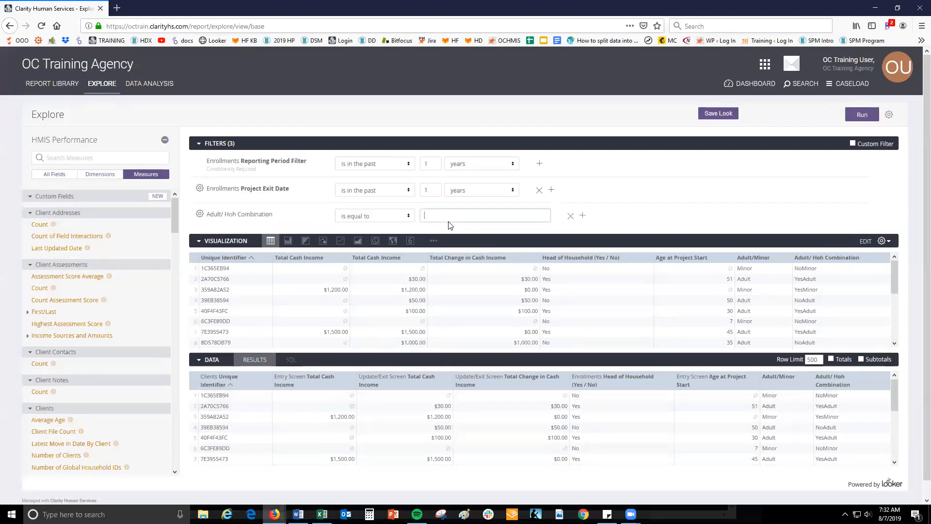
pyautogui.write('n')
pyautogui.press('BackSpace')
pyautogui.press('BackSpace')
pyautogui.write('NoAdult')
pyautogui.press('Return')
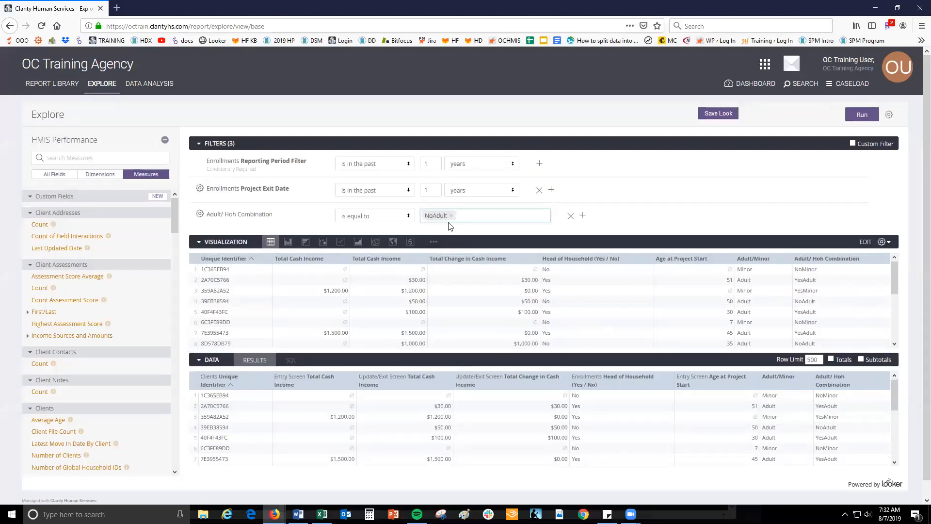
# - Add YesMinor and YesAdult to the Adult/ Hoh Combination filter values and run the report
pyautogui.write('YesMinor')
pyautogui.press('Return')
pyautogui.write('YesAdult')
pyautogui.click(852, 119)
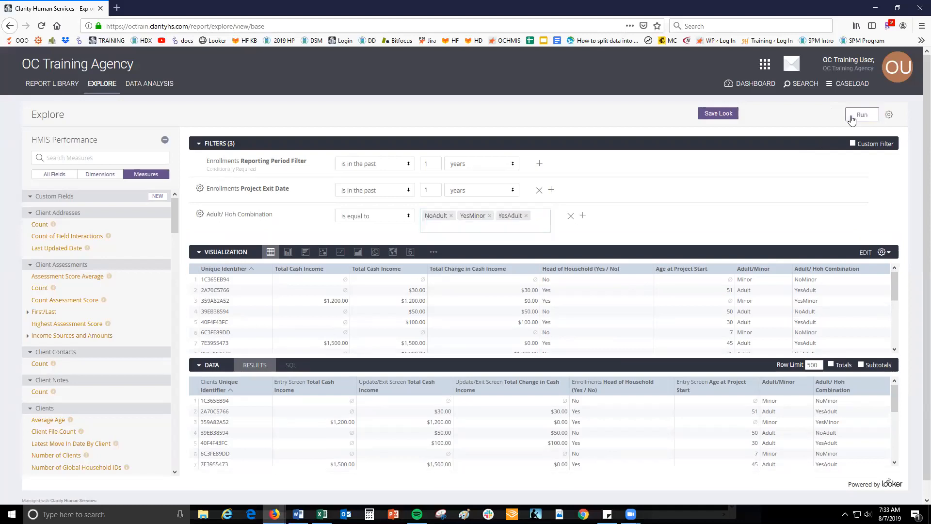
pyautogui.click(852, 119)
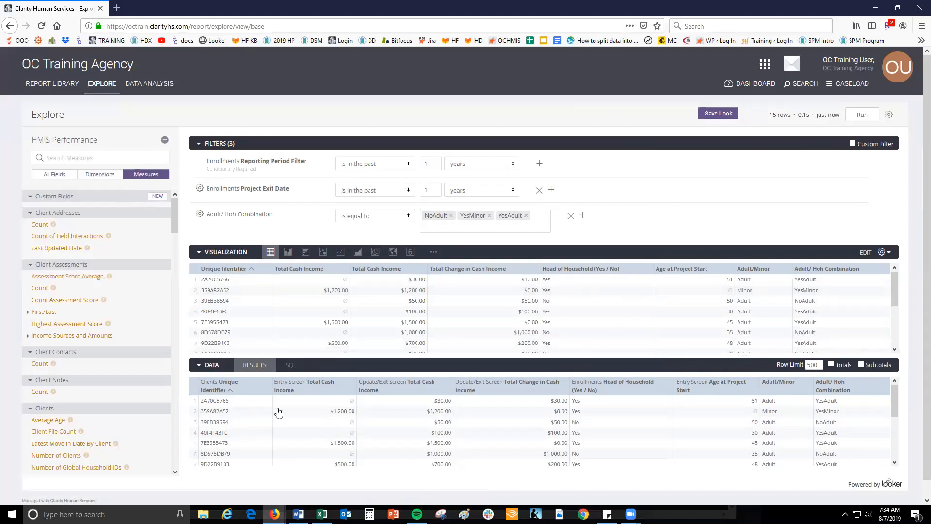
pyautogui.hotkey('alt', 'Tab')
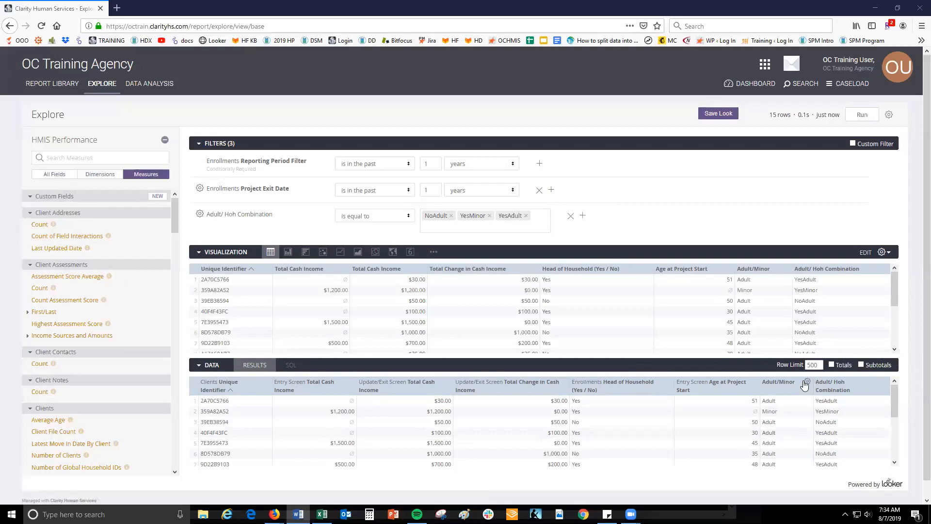
# - Hide the Adult/Minor and Adult/ Hoh Combination columns from the visualization
pyautogui.click(806, 383)
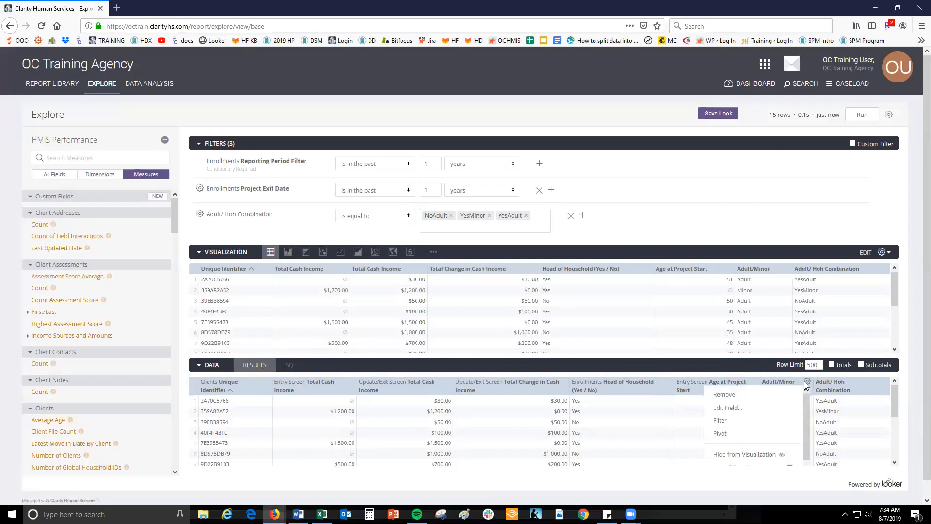
pyautogui.click(758, 455)
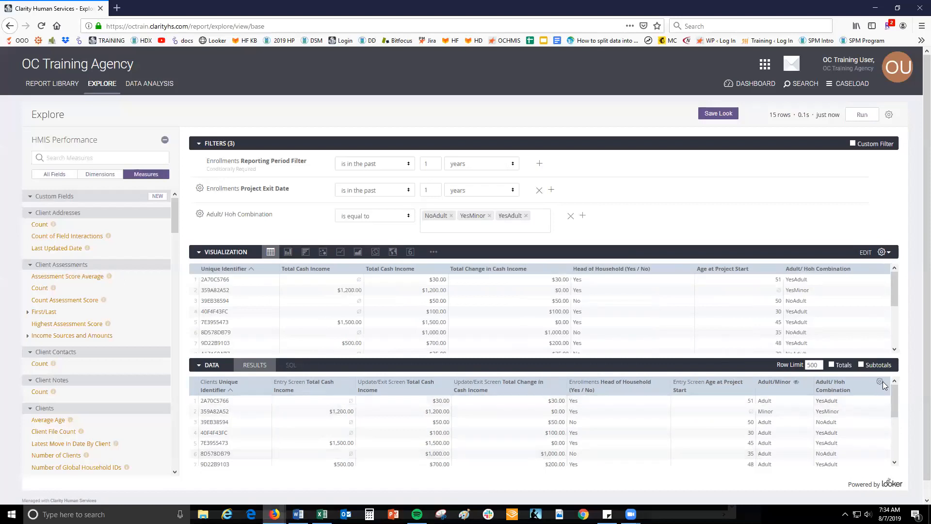
pyautogui.click(881, 381)
pyautogui.click(837, 454)
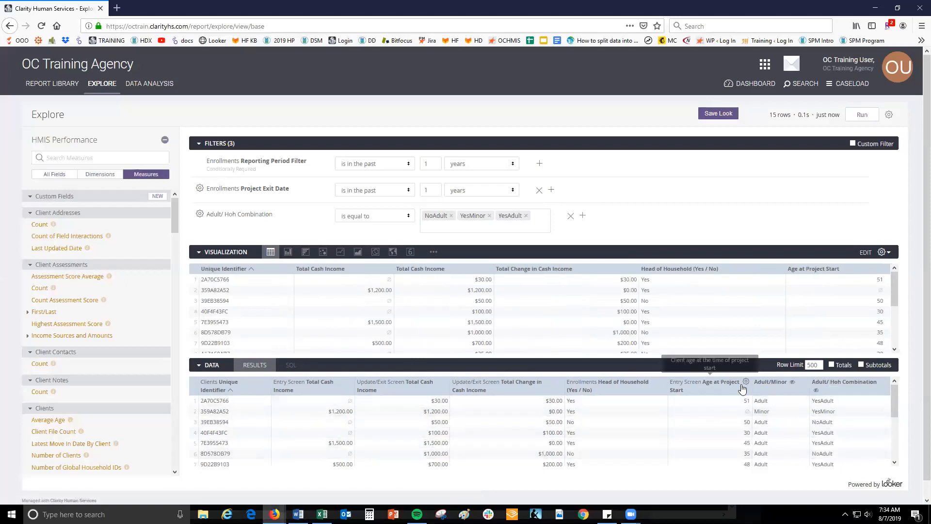
# - Hide the Age at Project Start and Head of Household (Yes / No) columns from the visualization
pyautogui.click(745, 382)
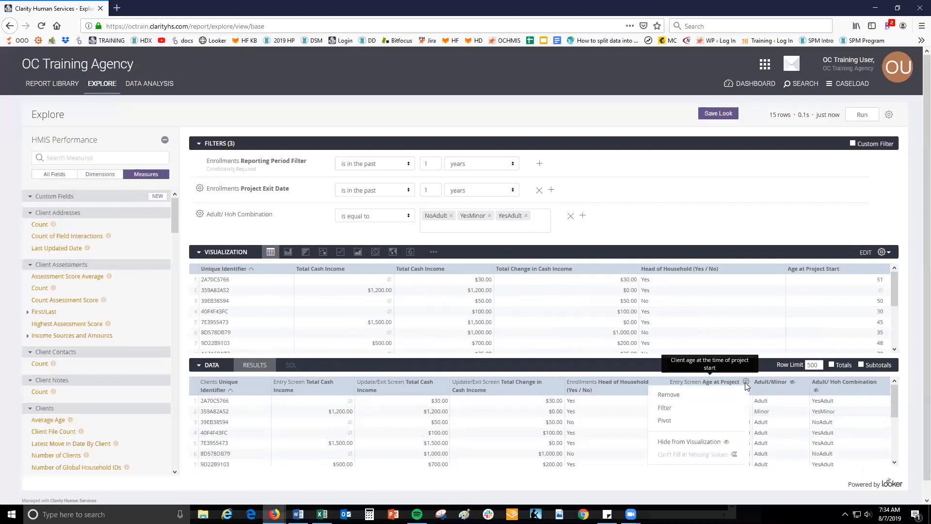
pyautogui.click(706, 442)
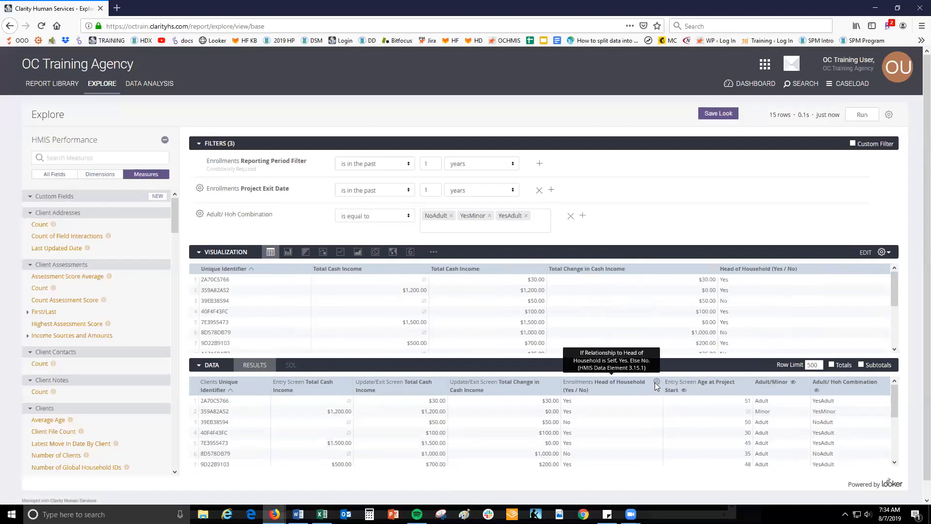
pyautogui.click(657, 382)
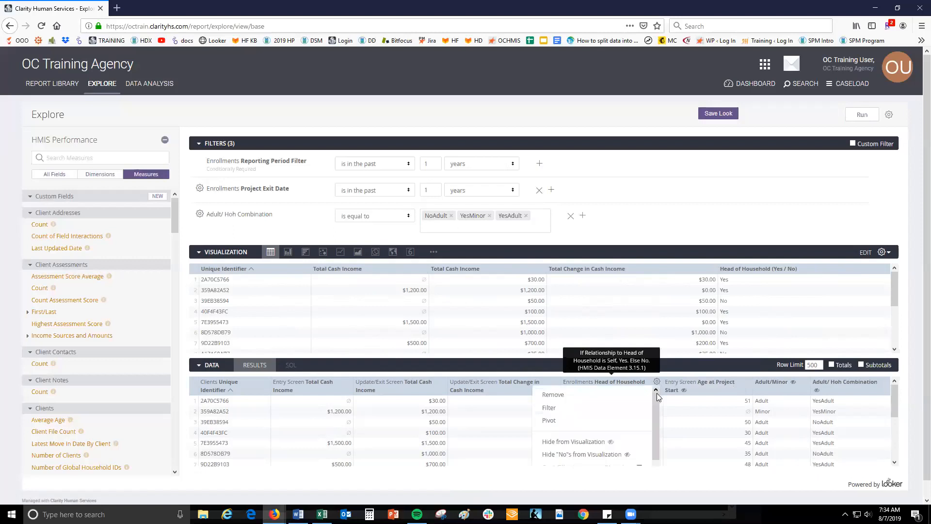
pyautogui.click(574, 442)
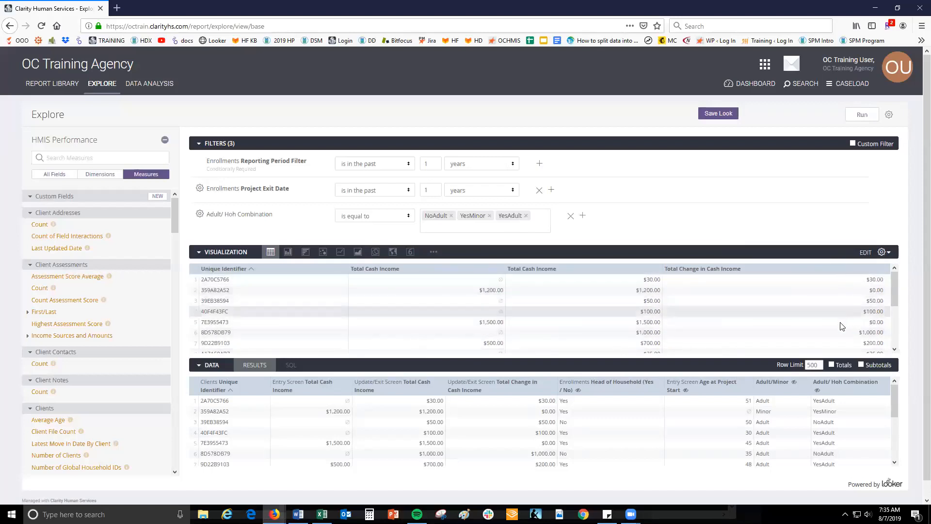
pyautogui.hotkey('alt', 'Tab')
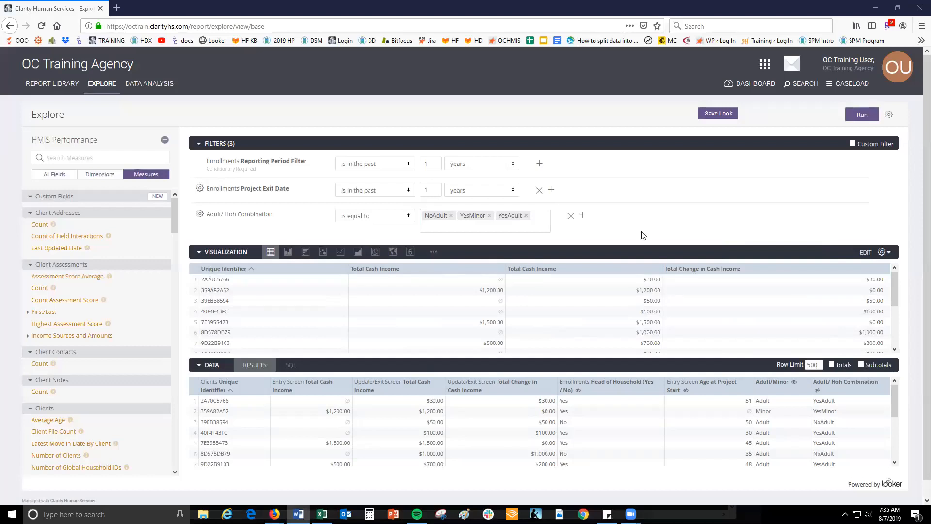
# - Enable conditional formatting for the table visualization
pyautogui.click(886, 255)
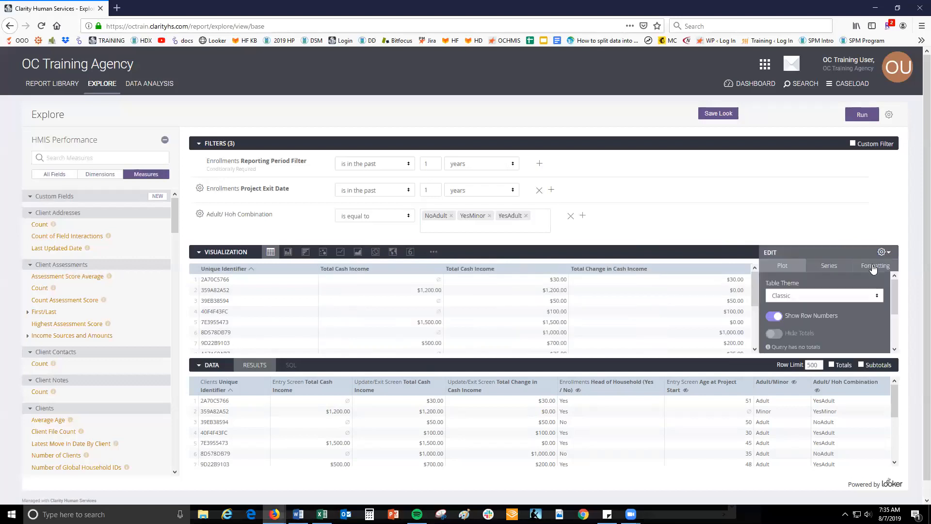
pyautogui.click(873, 268)
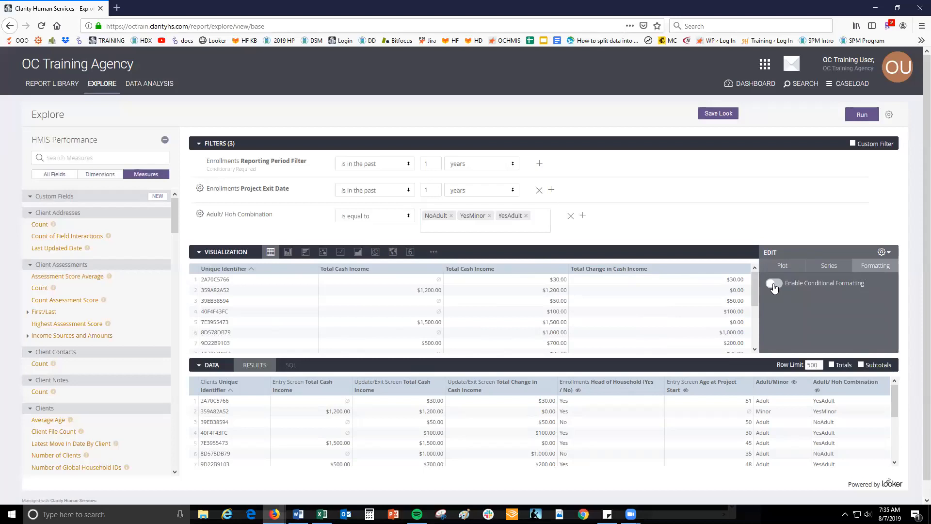
pyautogui.click(774, 284)
pyautogui.scroll(-2, 777, 310)
pyautogui.scroll(2, 779, 310)
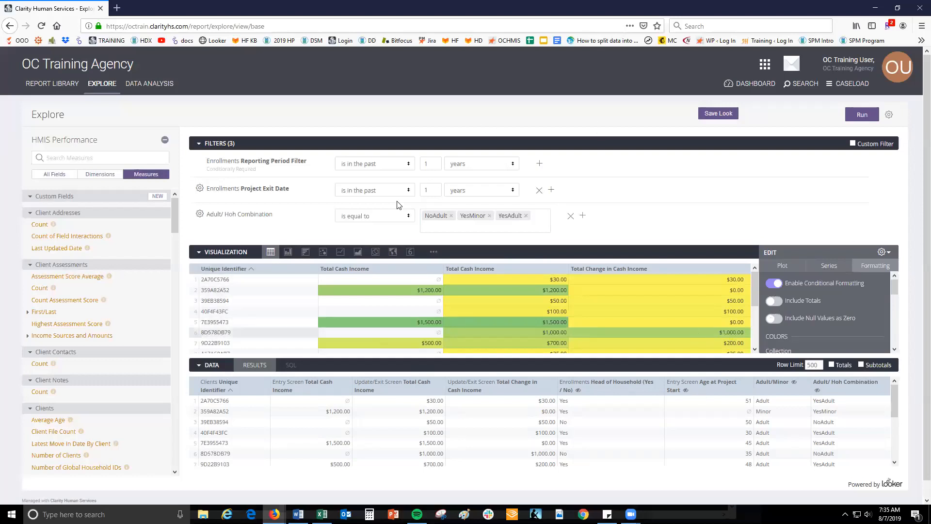
# - Apply the conditional formatting rule to selected fields only, choosing Entry Screen Total Cash Income
pyautogui.scroll(-3, 858, 307)
pyautogui.scroll(-1, 858, 307)
pyautogui.scroll(3, 858, 307)
pyautogui.scroll(-3, 858, 307)
pyautogui.scroll(-3, 857, 307)
pyautogui.scroll(1, 800, 328)
pyautogui.scroll(2, 787, 327)
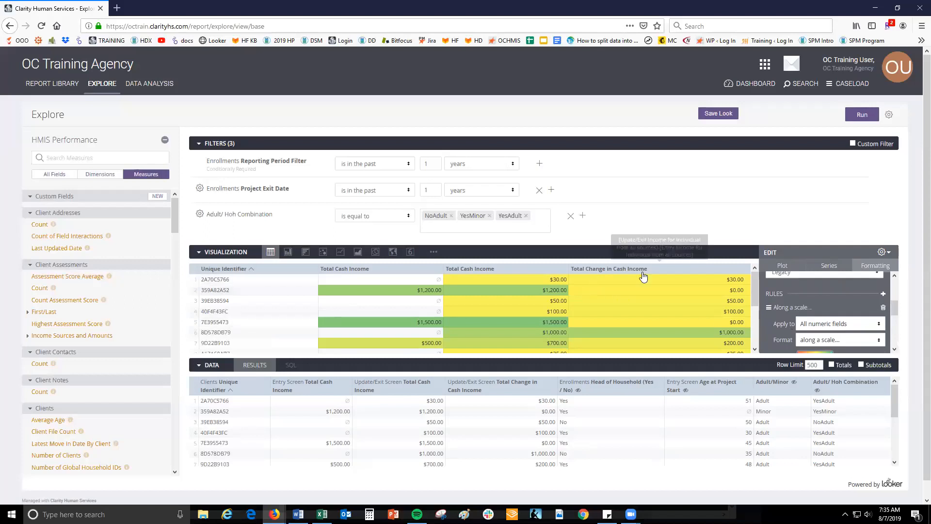
pyautogui.click(838, 324)
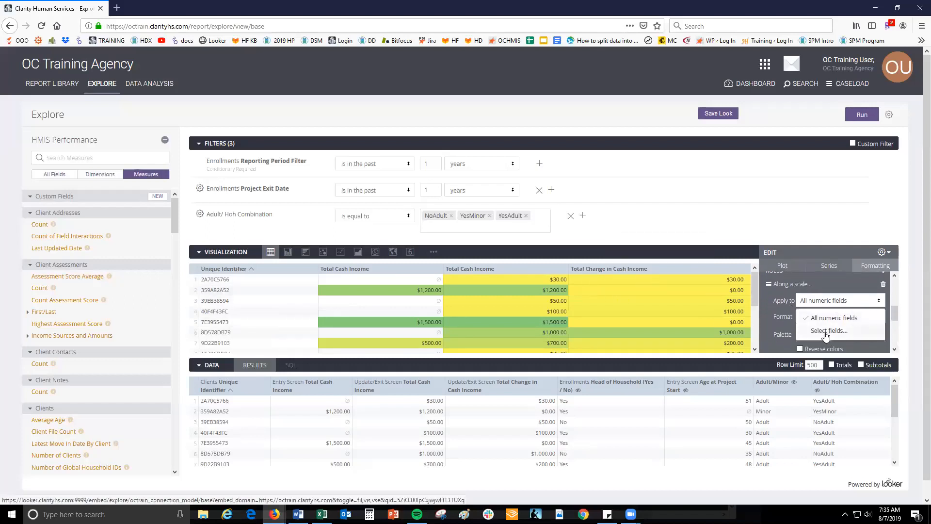
pyautogui.click(827, 331)
pyautogui.click(824, 316)
pyautogui.scroll(-2, 844, 296)
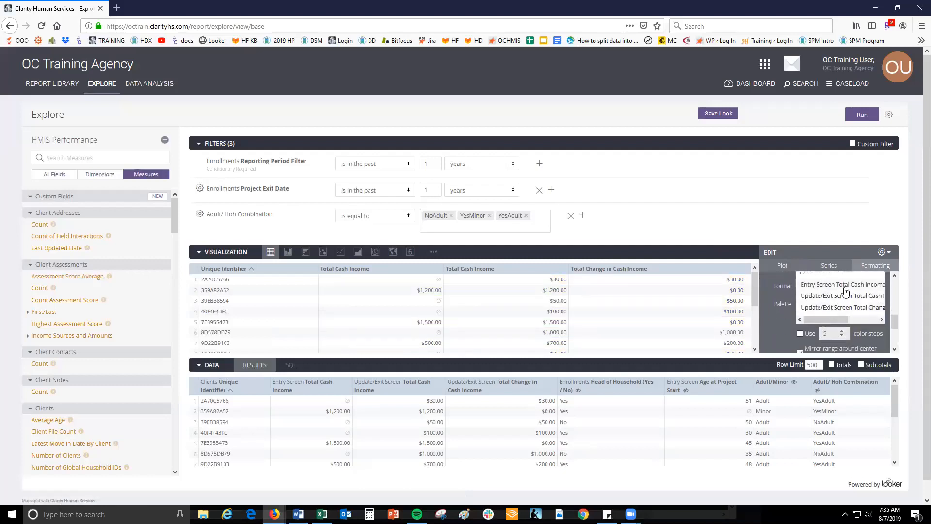
pyautogui.click(845, 287)
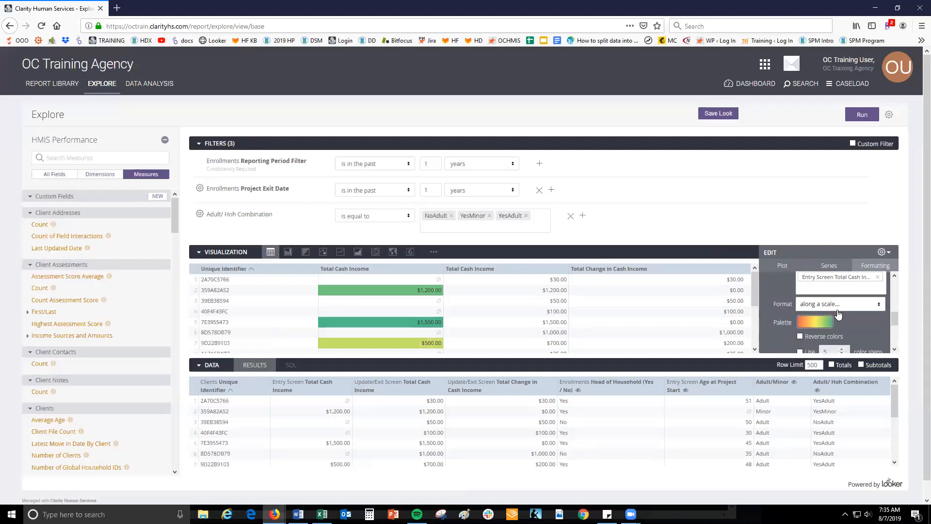
# - Change the rule's format to highlight cells if the value is greater than 0
pyautogui.click(826, 297)
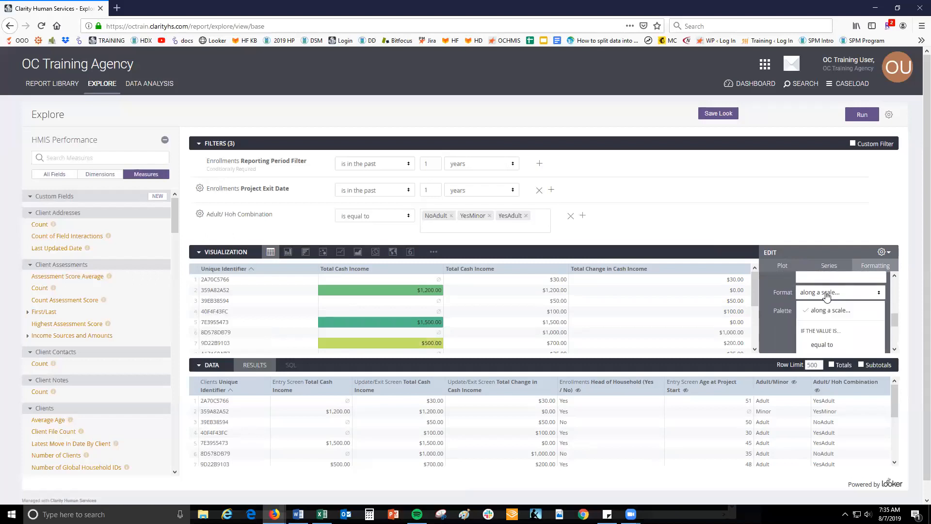
pyautogui.scroll(-1, 828, 297)
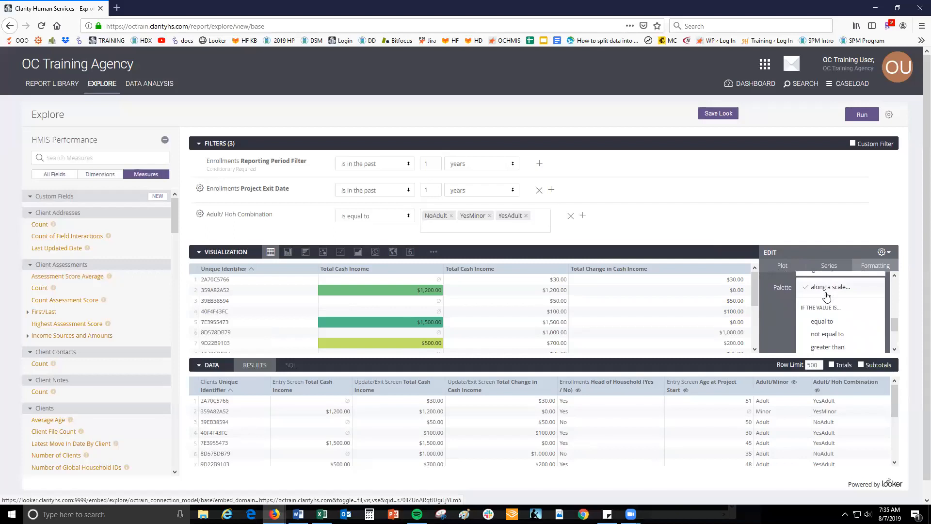
pyautogui.scroll(-1, 826, 299)
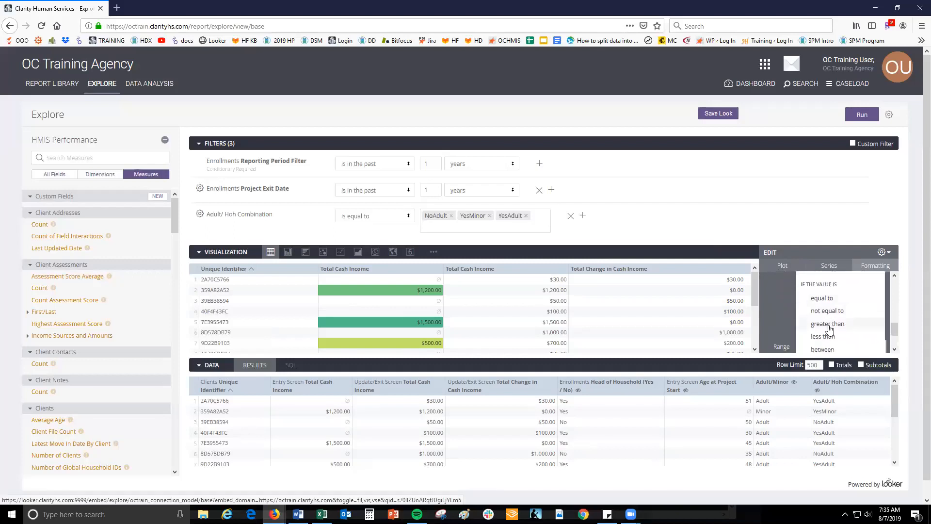
pyautogui.scroll(1, 830, 330)
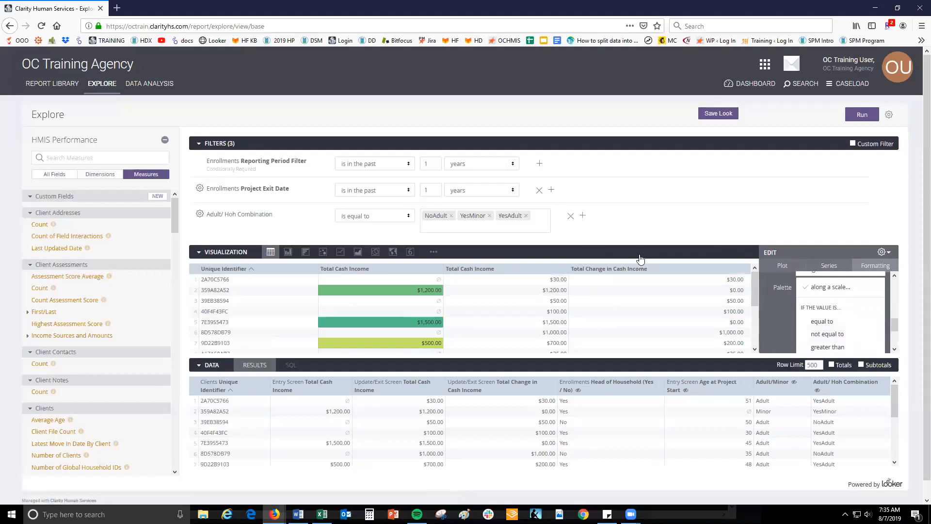
pyautogui.scroll(-1, 814, 311)
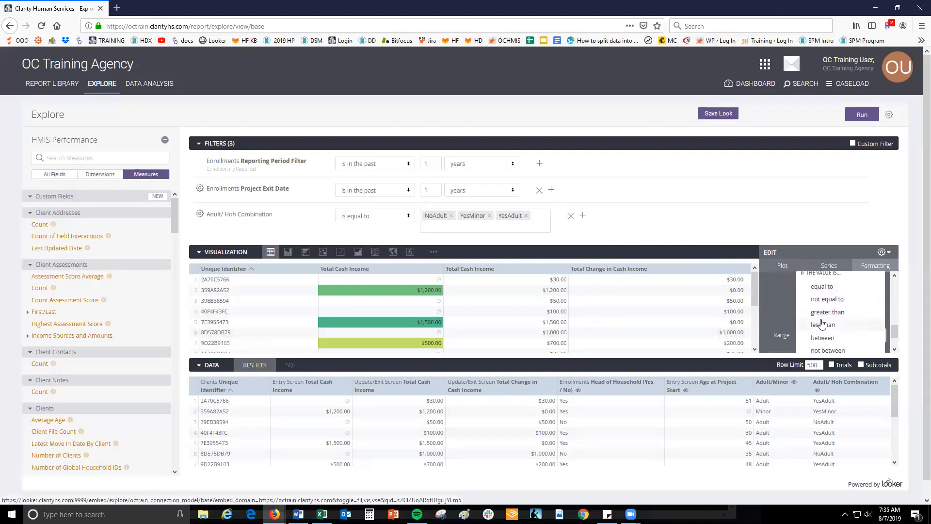
pyautogui.click(826, 314)
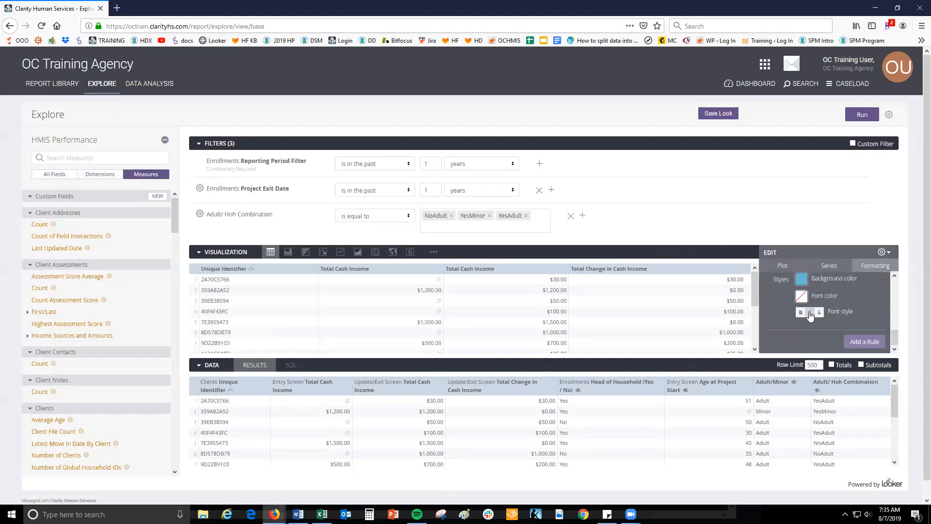
pyautogui.click(819, 319)
pyautogui.write('0')
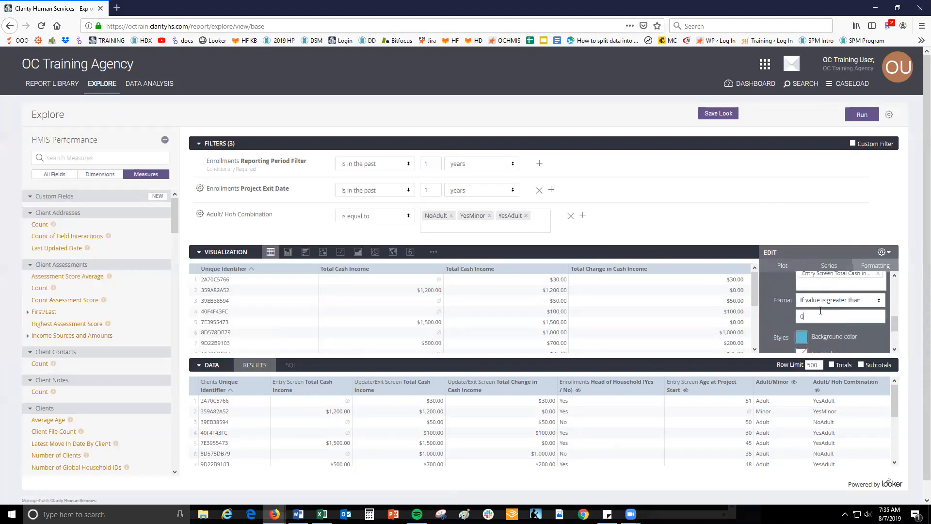
pyautogui.scroll(-1, 821, 311)
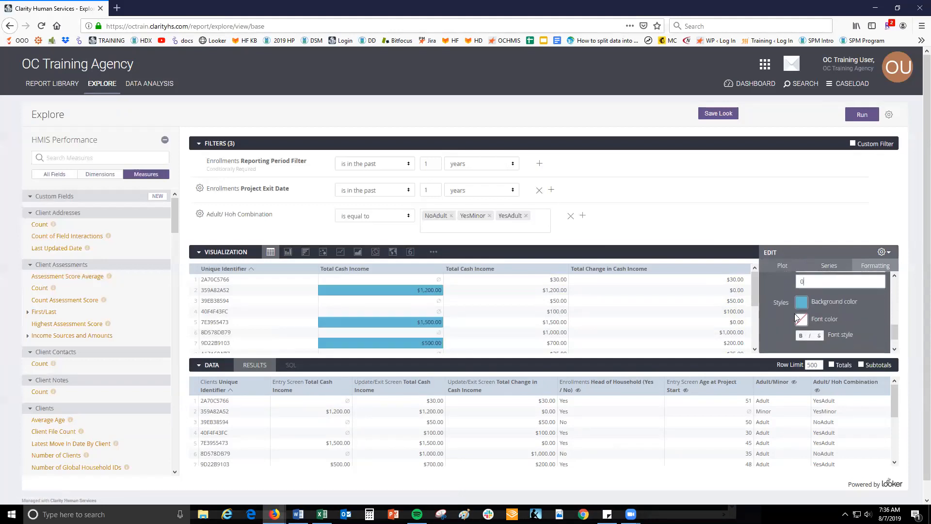
# - Replace the rule's Entry Screen Total Cash Income field with Update/Exit Screen Total Change in Cash Income
pyautogui.scroll(2, 800, 313)
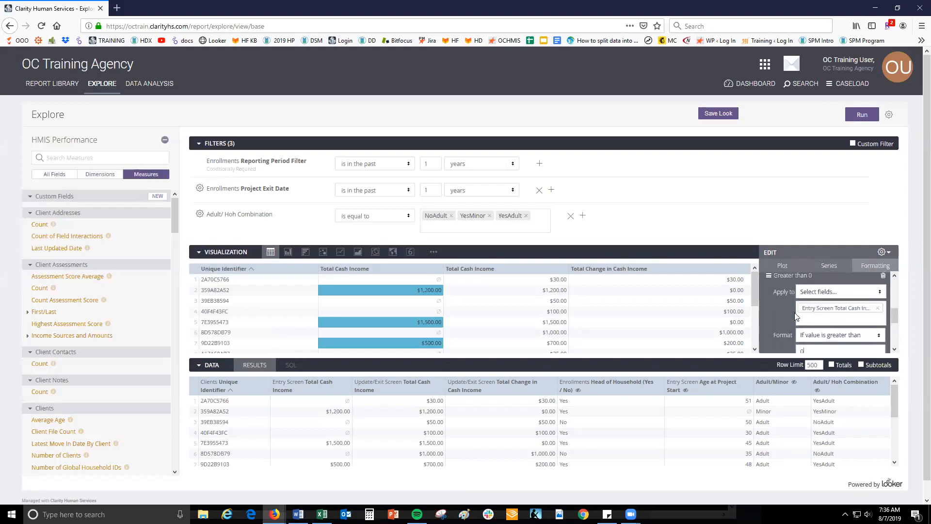
pyautogui.click(879, 308)
pyautogui.click(830, 308)
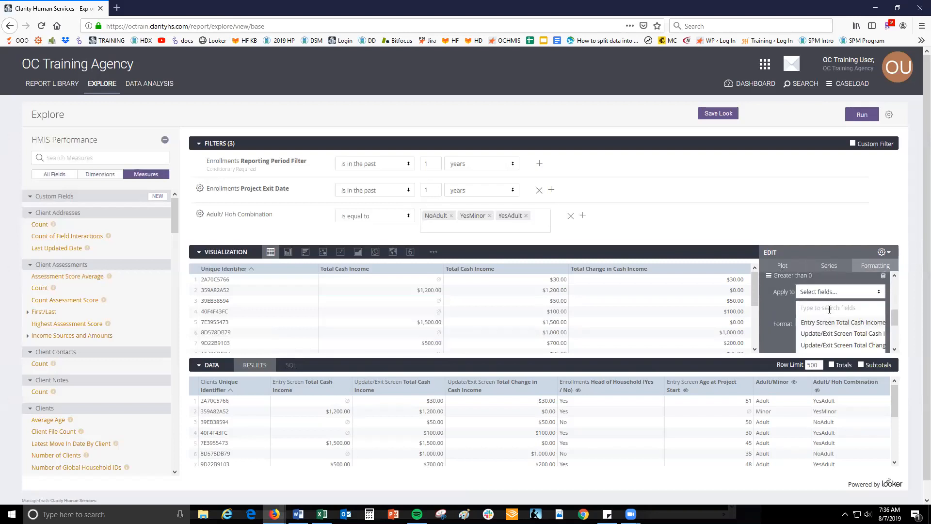
pyautogui.write('chang')
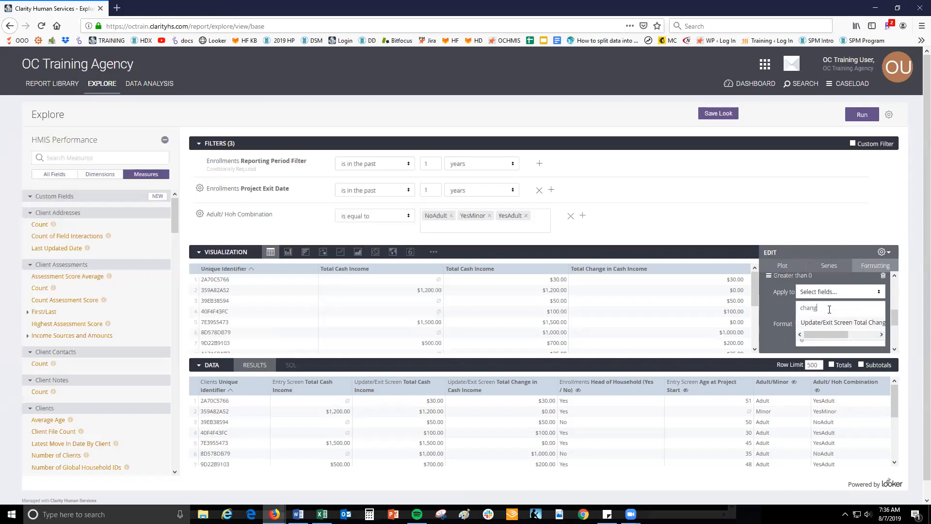
pyautogui.write('e in cash')
pyautogui.click(821, 324)
# - Set the background color of the greater-than-0 formatting rule to olive green
pyautogui.scroll(-2, 795, 320)
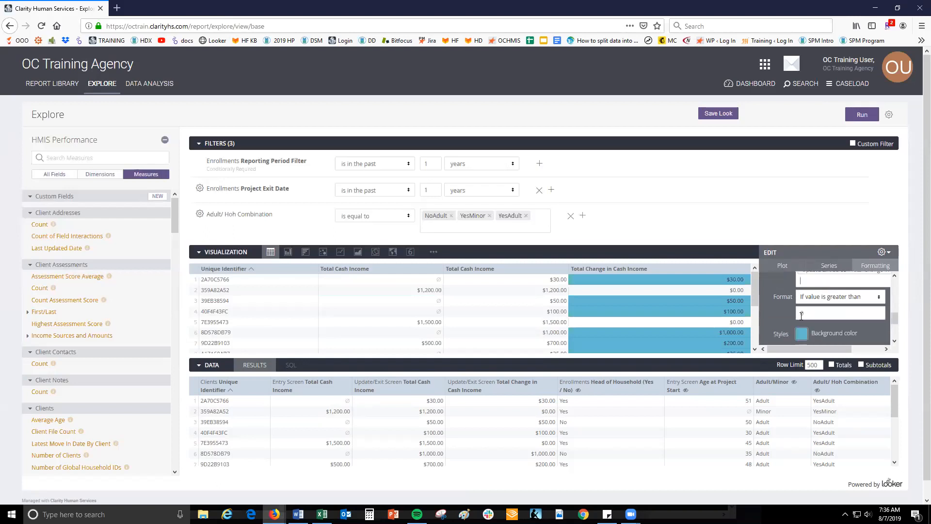
pyautogui.click(802, 314)
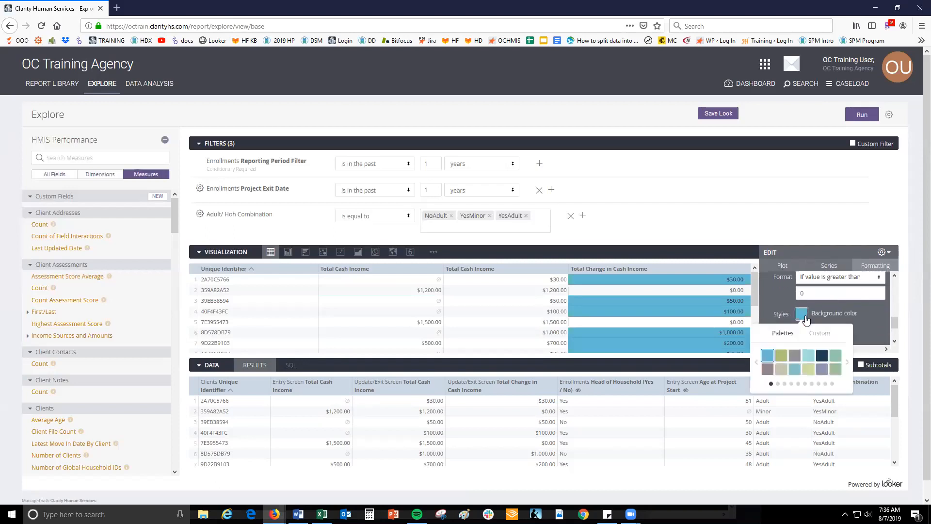
pyautogui.click(848, 364)
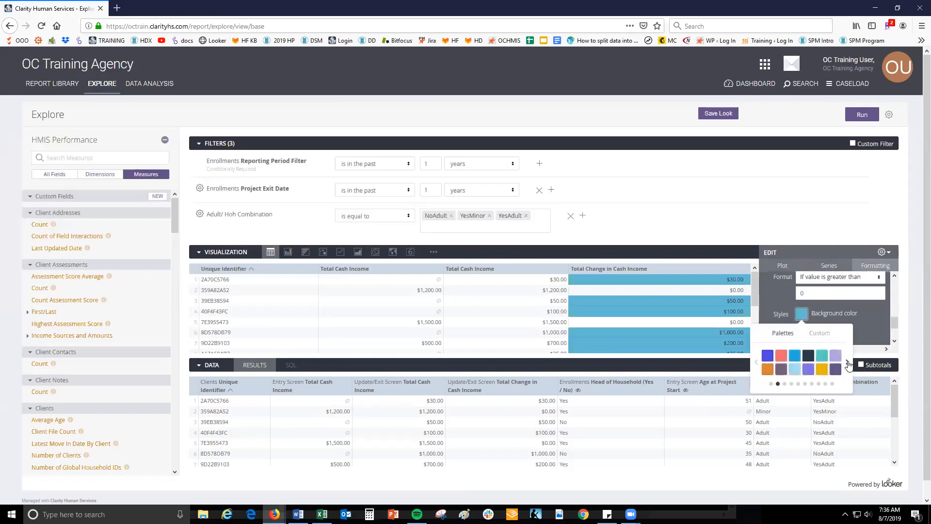
pyautogui.click(757, 362)
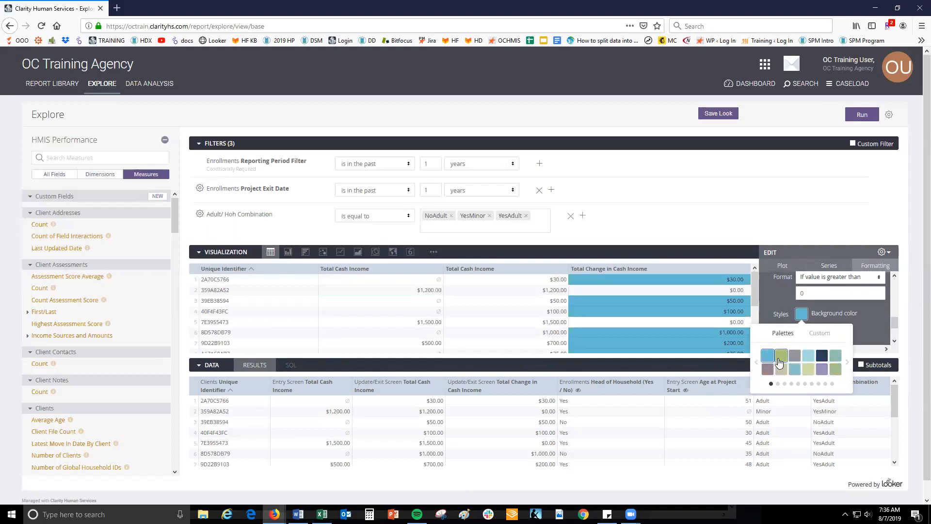
pyautogui.click(780, 359)
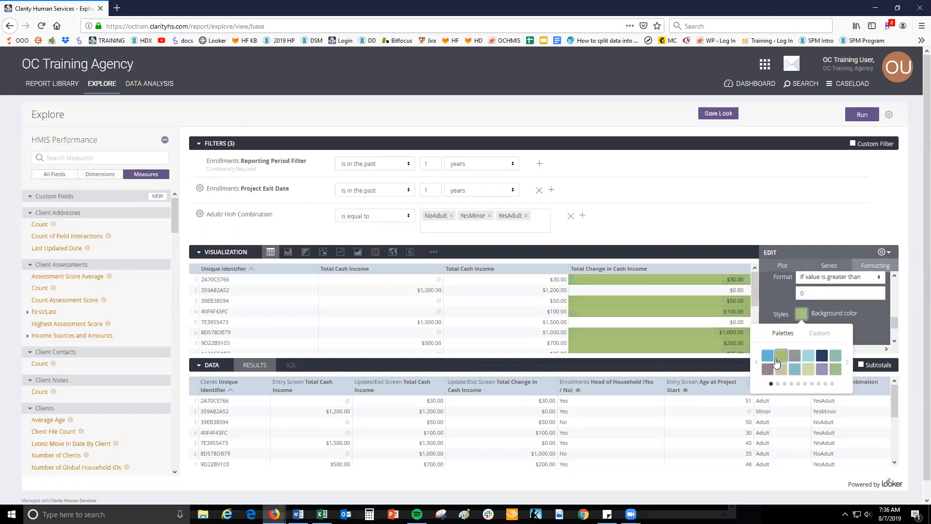
pyautogui.click(886, 320)
# - Add a second conditional formatting rule and limit it to selected fields only
pyautogui.scroll(-2, 887, 320)
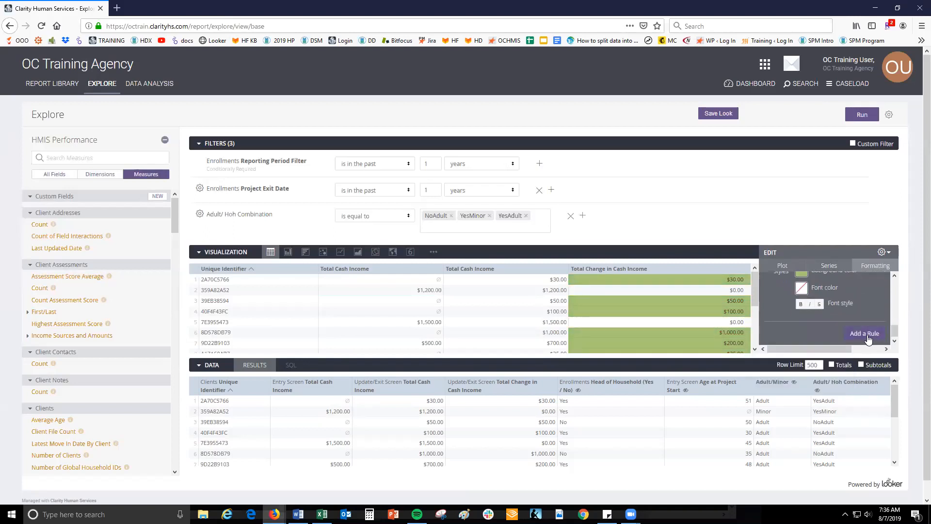
pyautogui.click(868, 335)
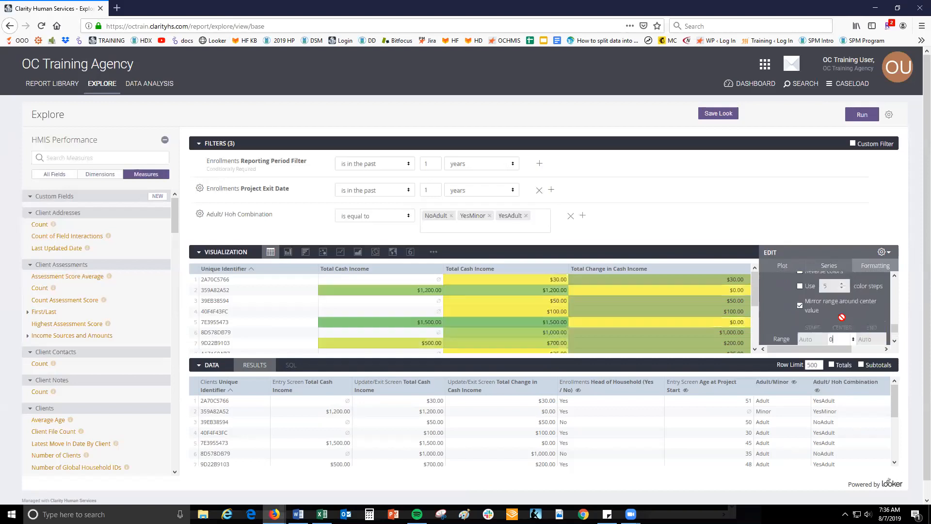
pyautogui.scroll(1, 838, 316)
pyautogui.scroll(2, 837, 316)
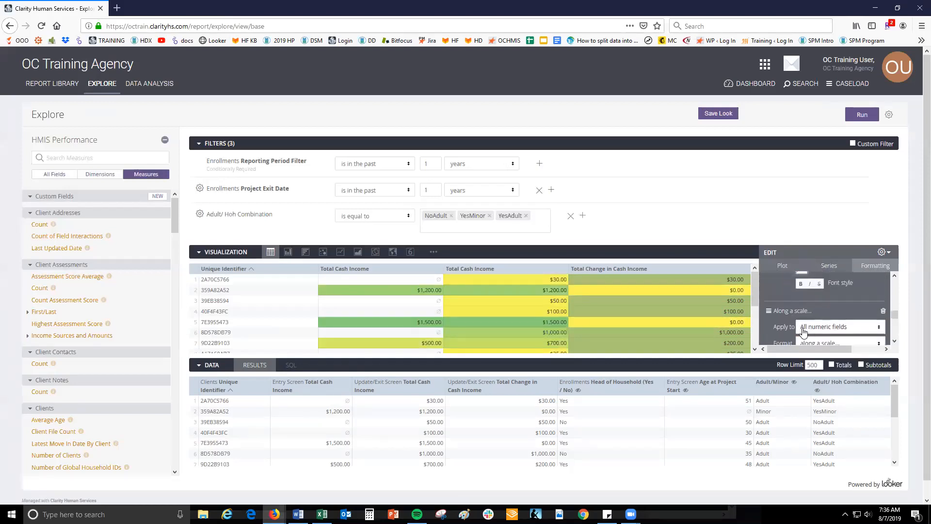
pyautogui.click(831, 316)
pyautogui.scroll(-1, 831, 318)
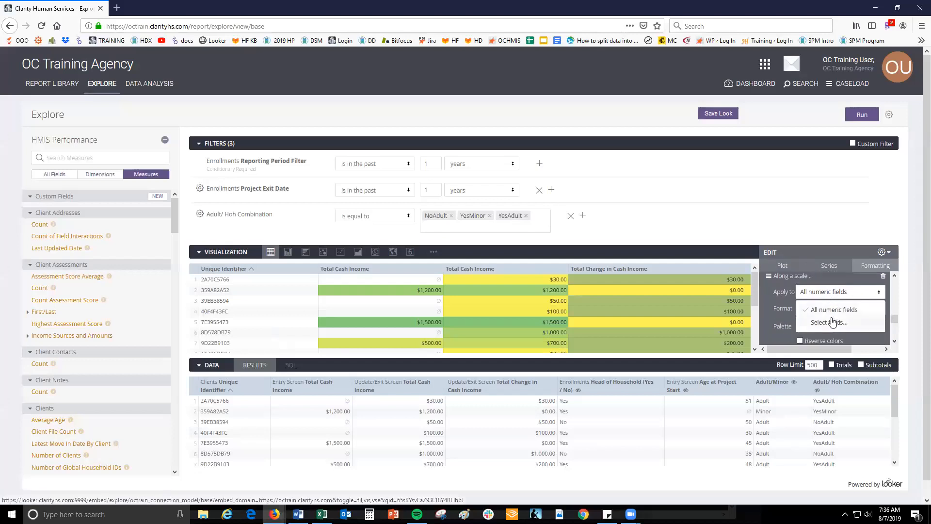
pyautogui.click(833, 323)
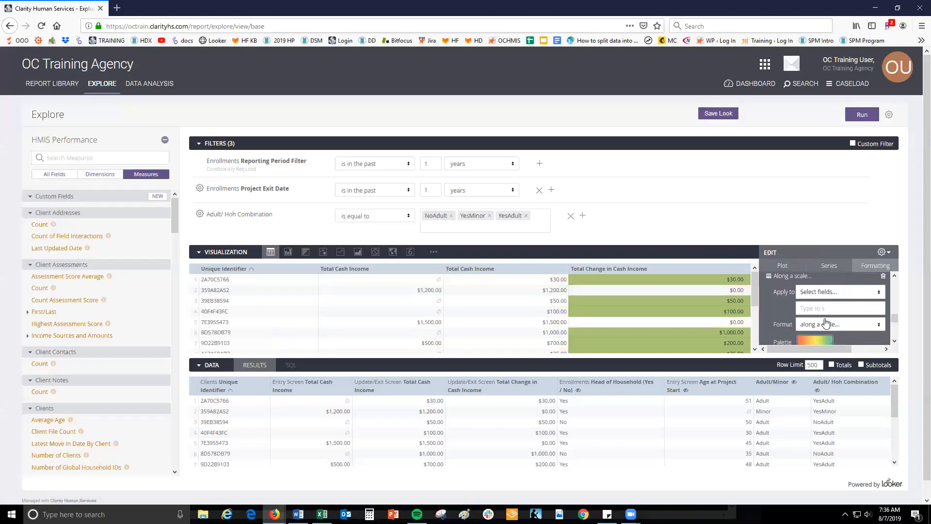
# - Choose Update/Exit Screen Total Change in Cash Income as the field for the second formatting rule
pyautogui.click(828, 307)
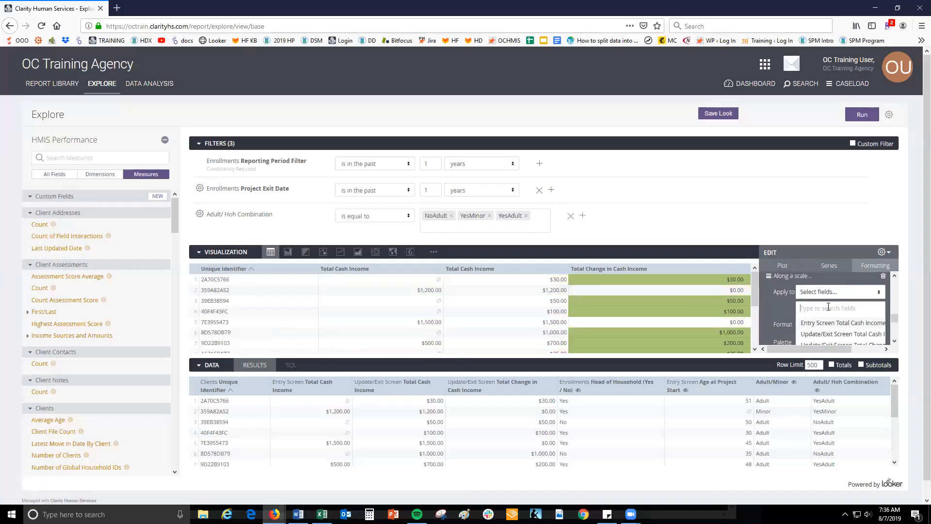
pyautogui.write('totah')
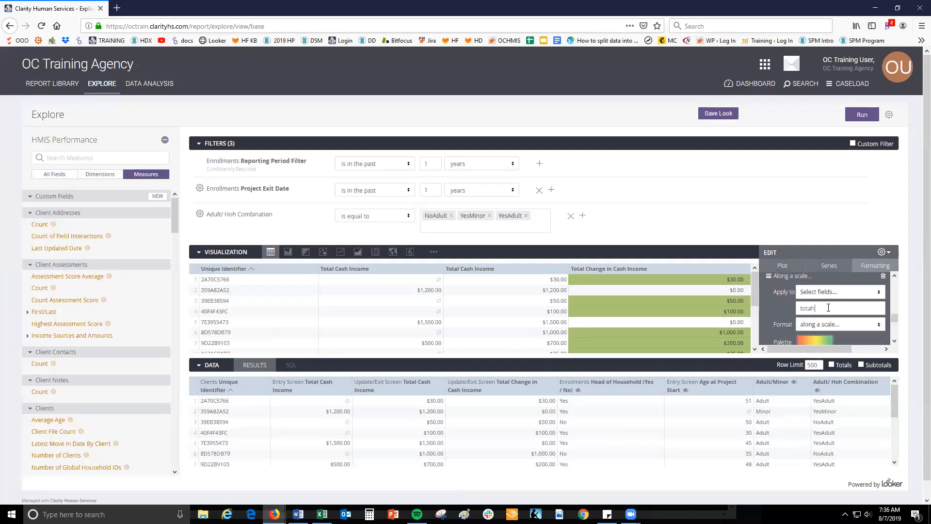
pyautogui.press('BackSpace')
pyautogui.write('l ch')
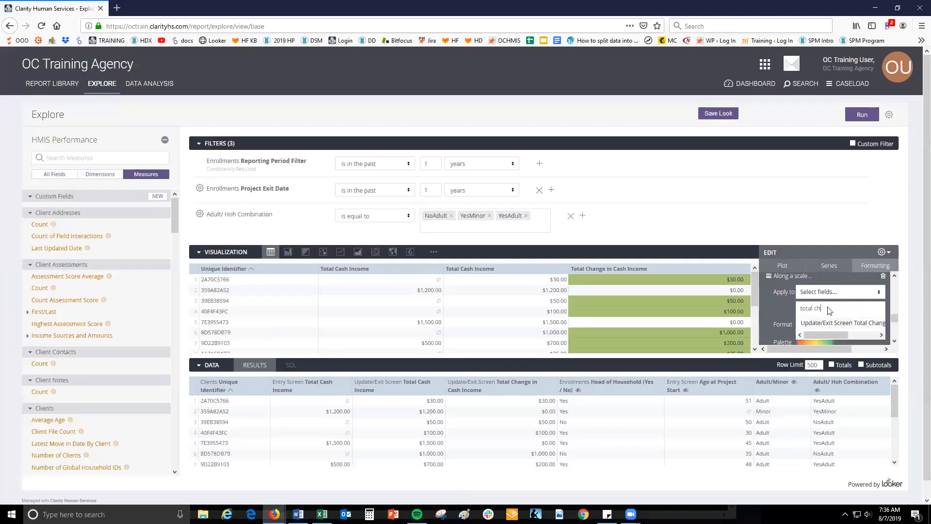
pyautogui.write('ange')
pyautogui.click(818, 326)
# - Change the second rule's format to highlight cells if the value is equal to 0
pyautogui.scroll(-2, 807, 311)
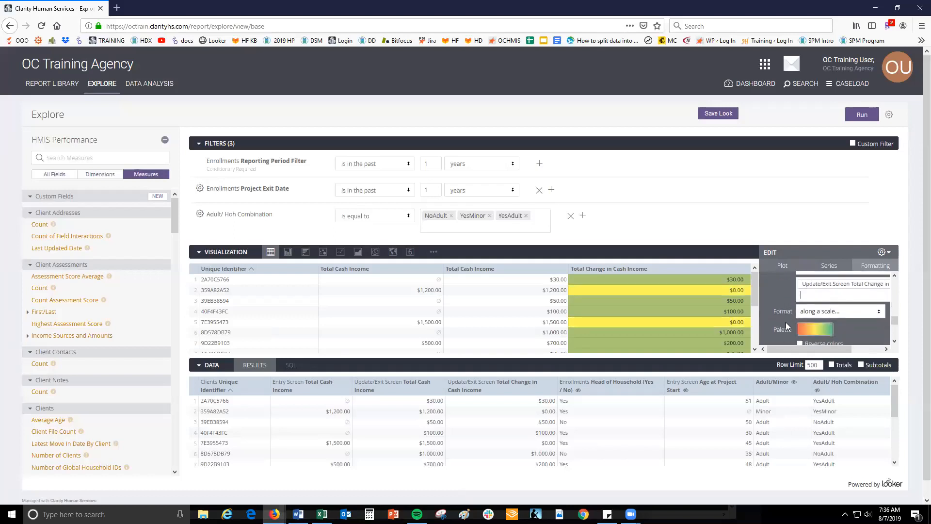
pyautogui.click(816, 303)
pyautogui.scroll(-2, 822, 311)
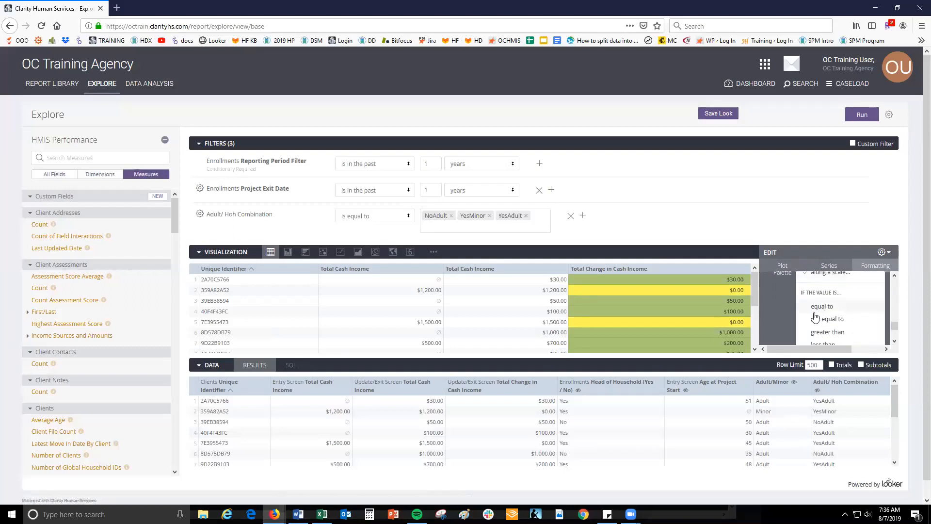
pyautogui.click(824, 309)
pyautogui.click(819, 296)
pyautogui.write('0')
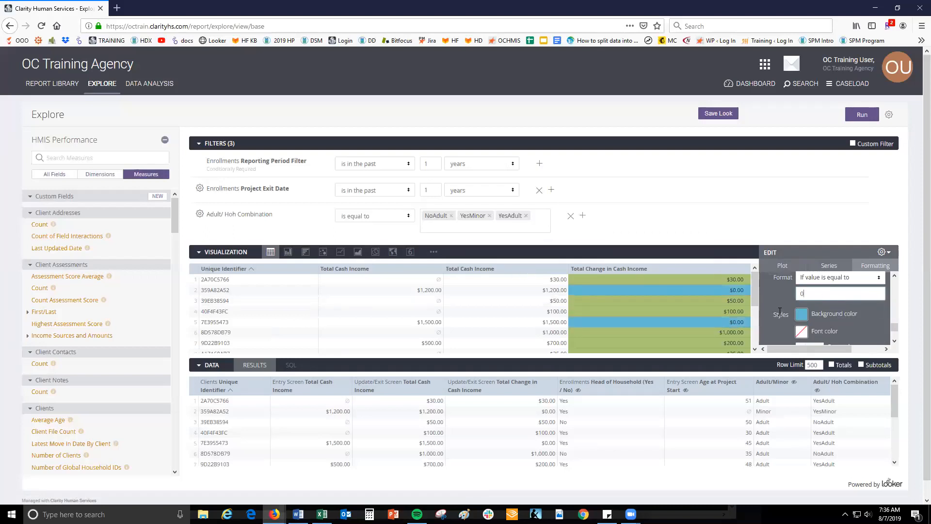
# - Set the background color of the equal-to-0 formatting rule to yellow
pyautogui.scroll(-1, 780, 312)
pyautogui.click(802, 294)
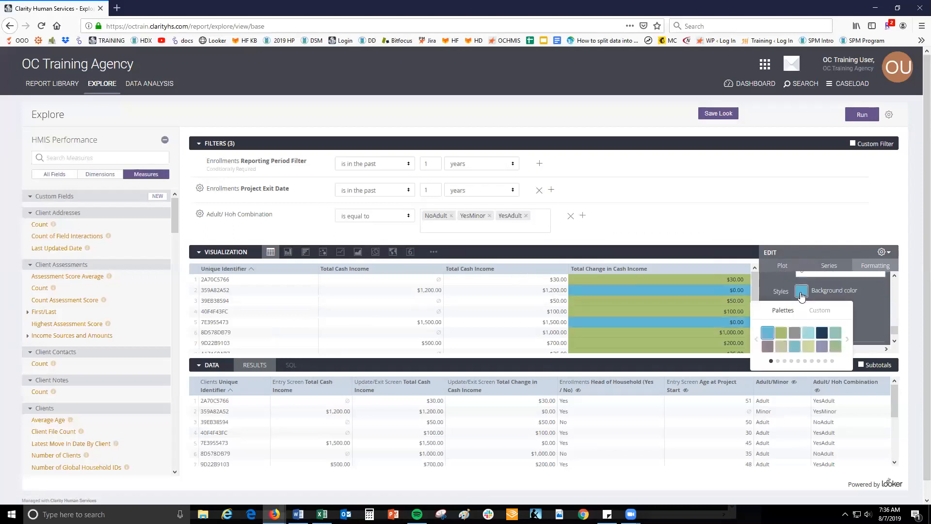
pyautogui.click(848, 341)
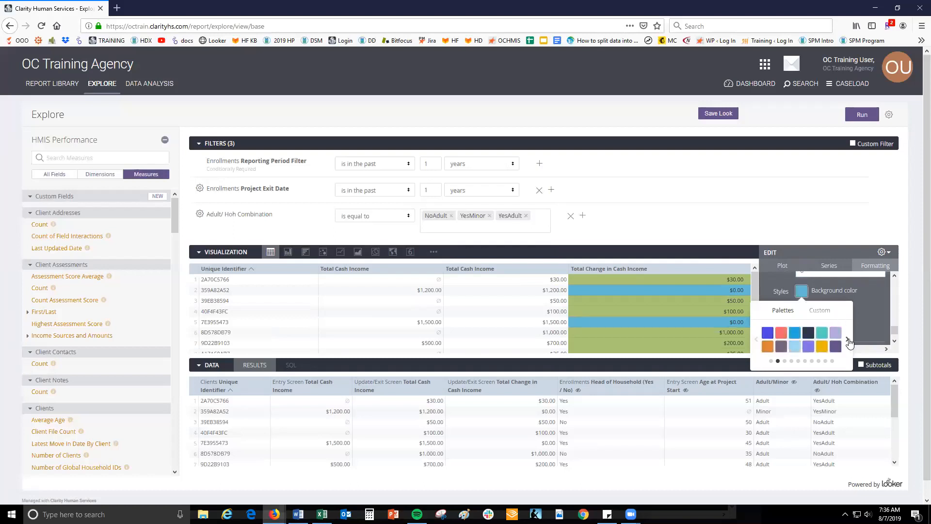
pyautogui.click(849, 342)
pyautogui.click(848, 342)
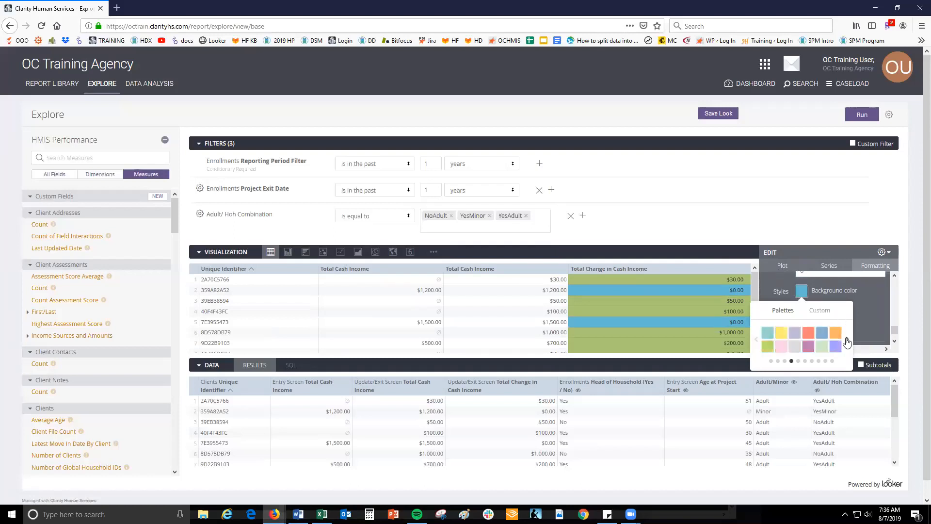
pyautogui.click(786, 342)
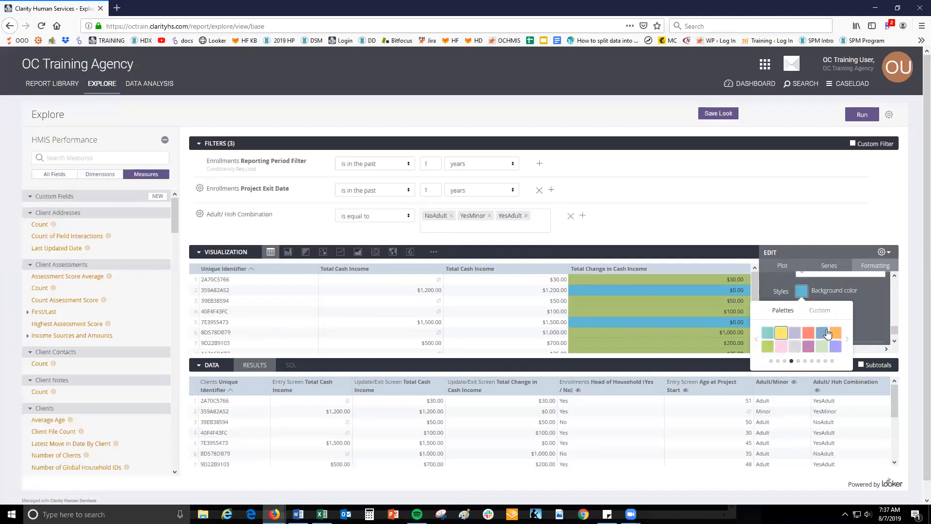
pyautogui.click(874, 306)
# - Add a third conditional formatting rule applied only to the Update/Exit Screen Total Change in Cash Income field
pyautogui.scroll(-1, 882, 323)
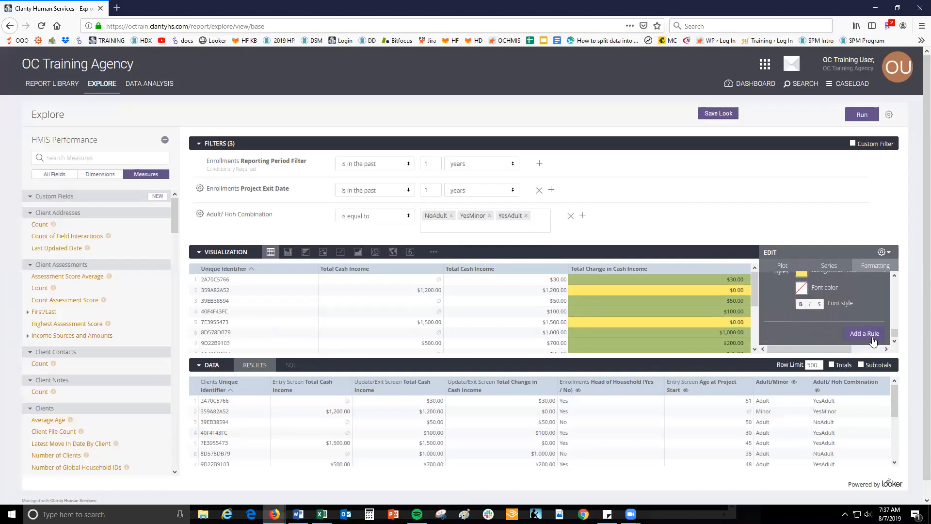
pyautogui.click(873, 341)
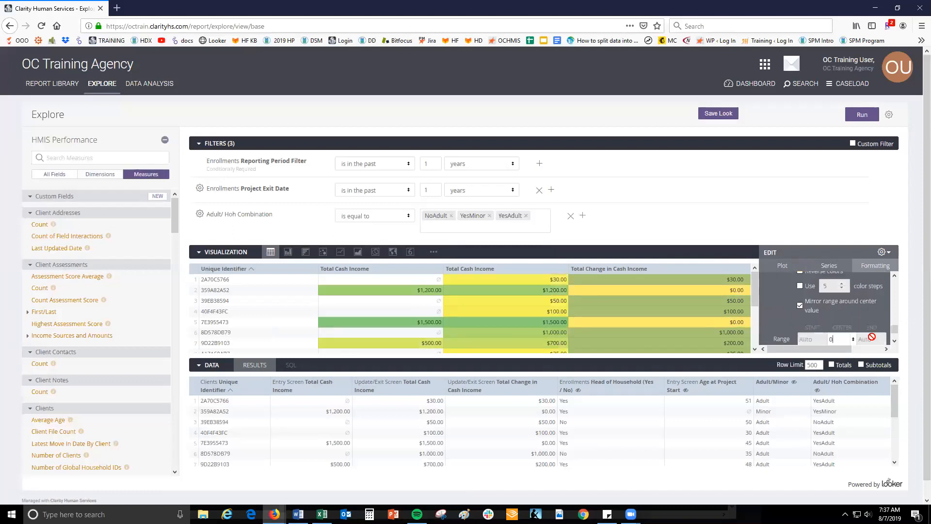
pyautogui.click(831, 315)
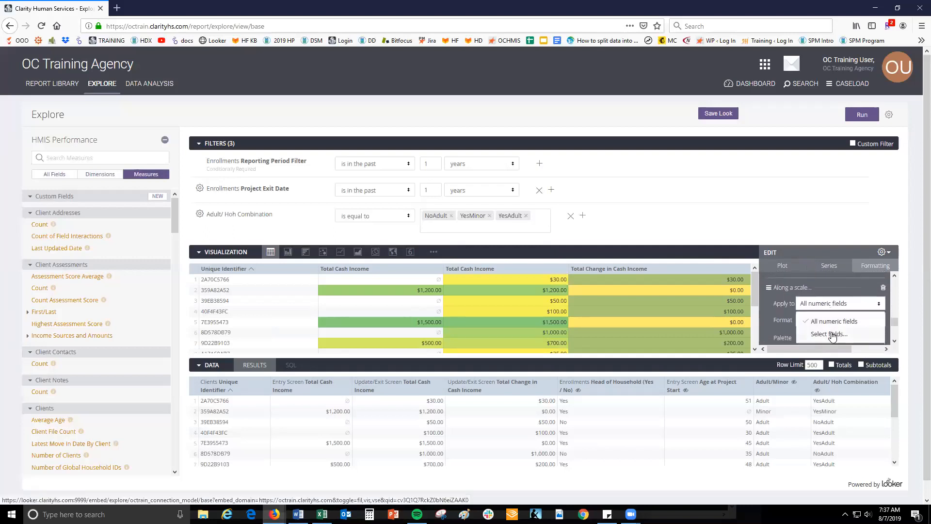
pyautogui.click(830, 335)
pyautogui.click(825, 320)
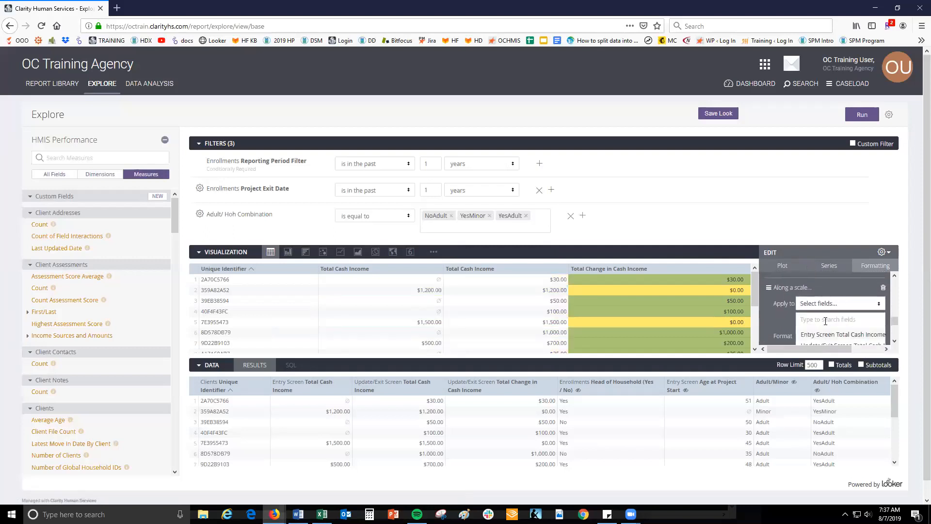
pyautogui.write('total change')
pyautogui.scroll(-1, 825, 322)
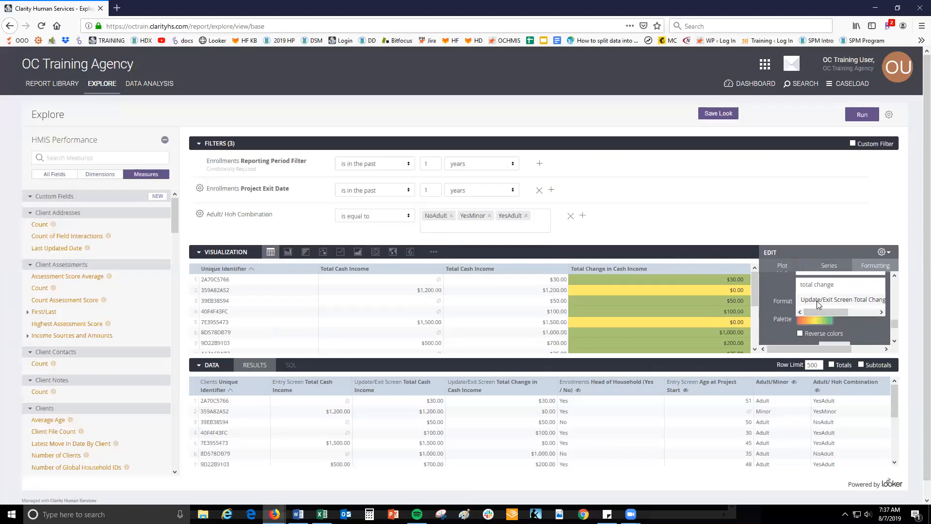
pyautogui.click(818, 301)
# - Change the third rule's format from a color scale to the condition "If value is less than"
pyautogui.click(822, 311)
pyautogui.scroll(-3, 823, 311)
pyautogui.scroll(-4, 849, 316)
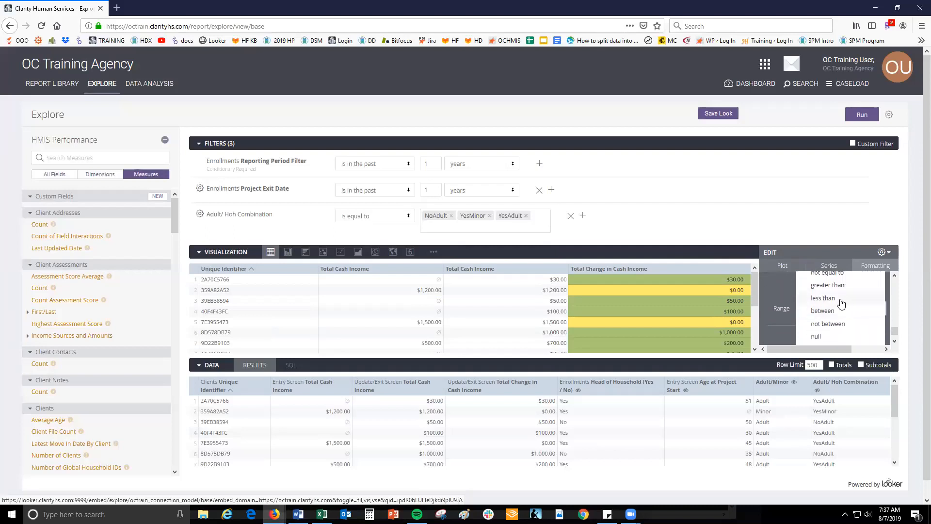
pyautogui.click(841, 300)
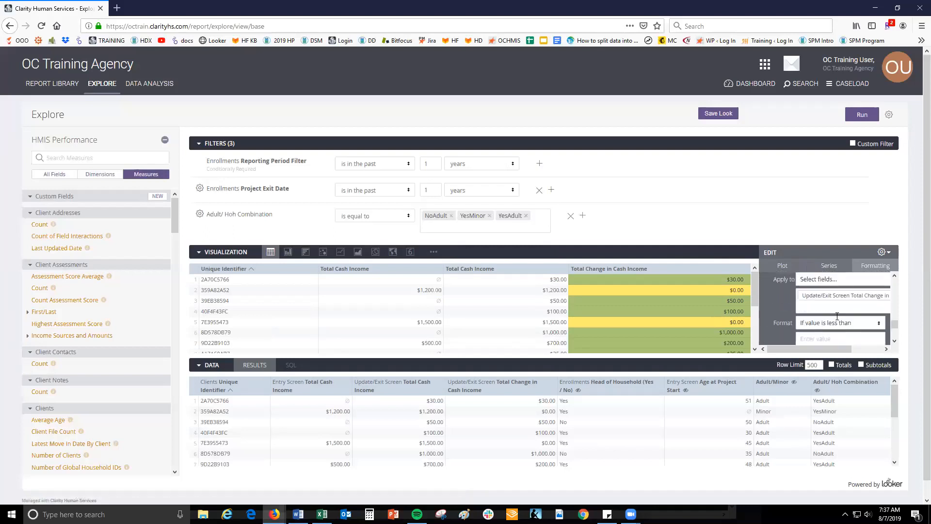
# - Set the less-than rule's background color to red and close the visualization settings
pyautogui.scroll(-2, 830, 324)
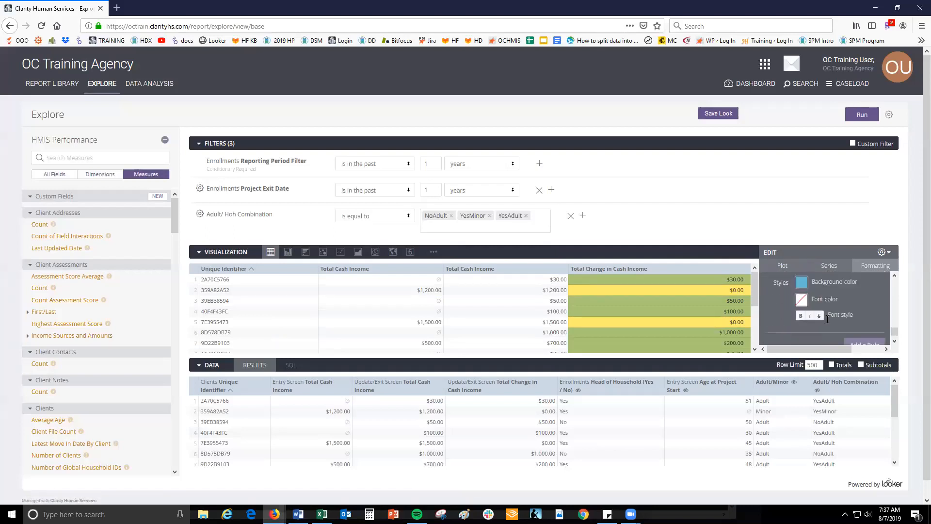
pyautogui.scroll(1, 801, 291)
pyautogui.scroll(-2, 801, 291)
pyautogui.scroll(1, 799, 289)
pyautogui.click(800, 289)
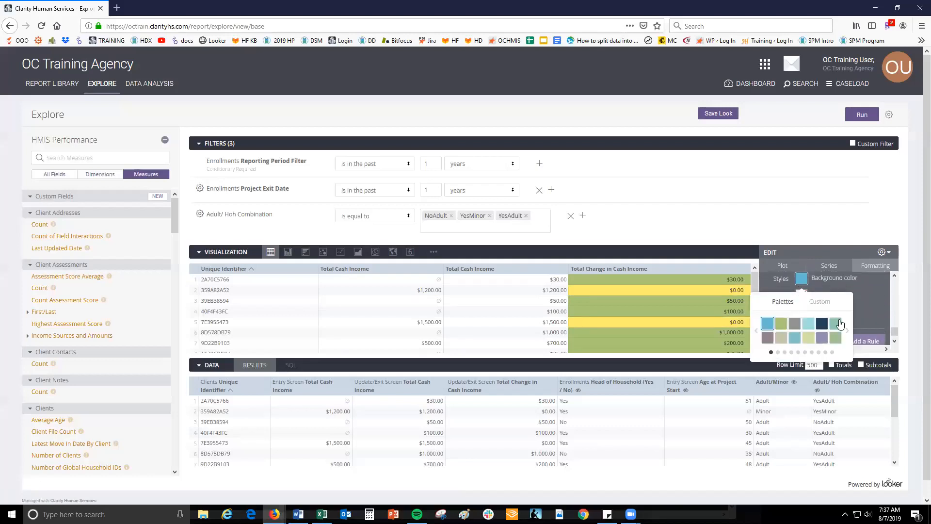
pyautogui.click(847, 332)
pyautogui.click(847, 332)
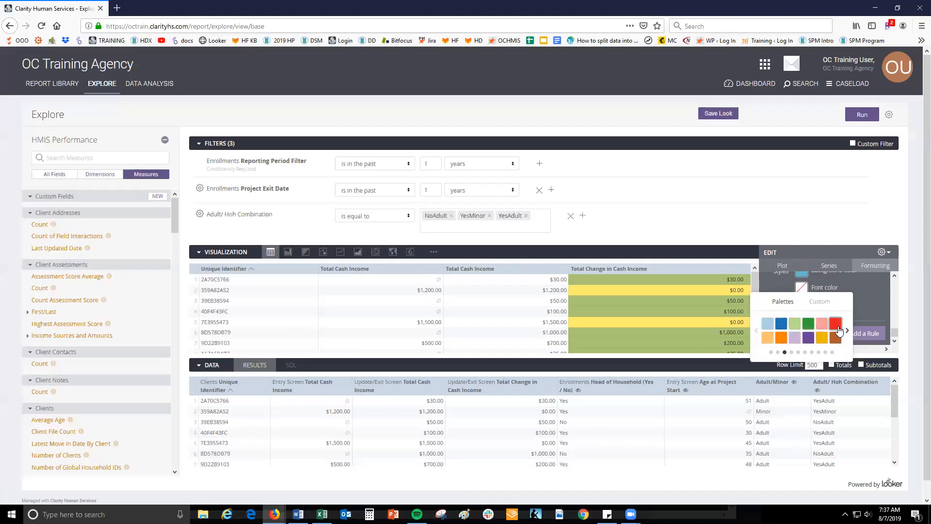
pyautogui.click(836, 323)
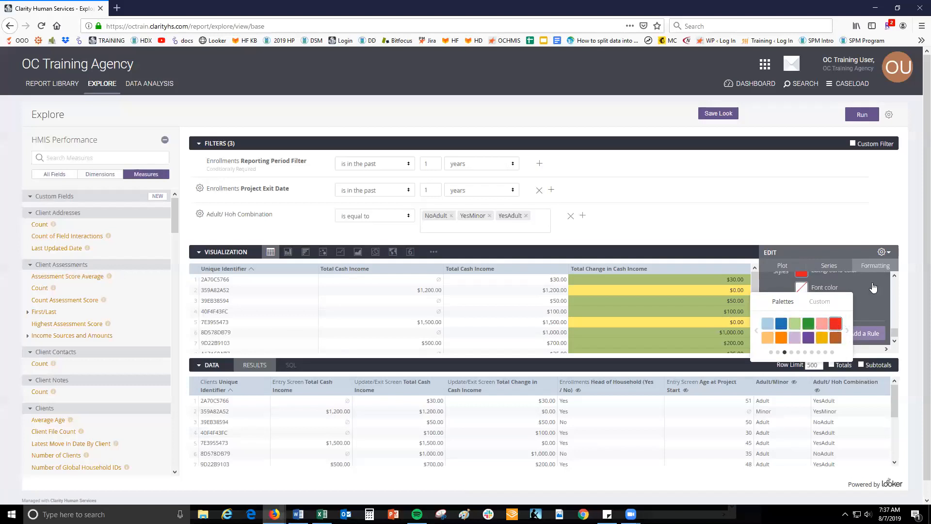
pyautogui.click(854, 254)
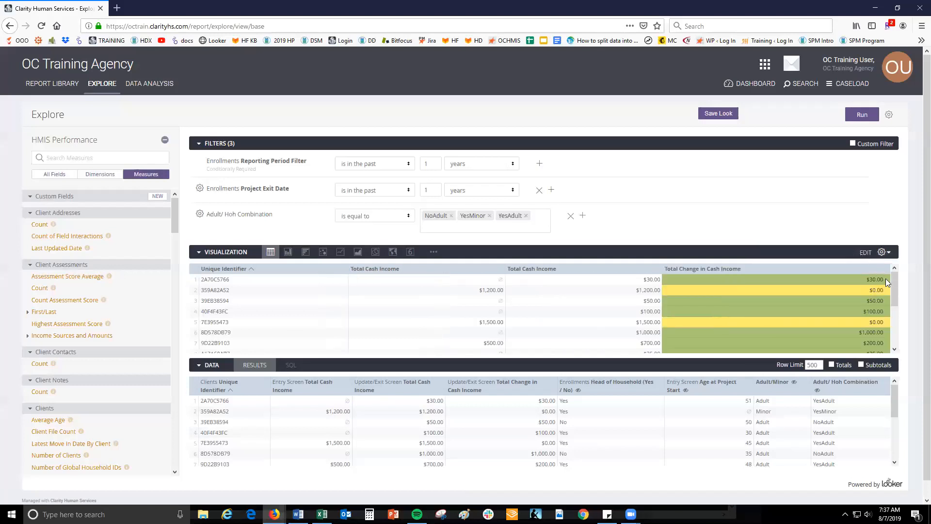
# - Collapse the Custom Fields group and review the color coding down the Total Change in Cash Income column
pyautogui.click(82, 200)
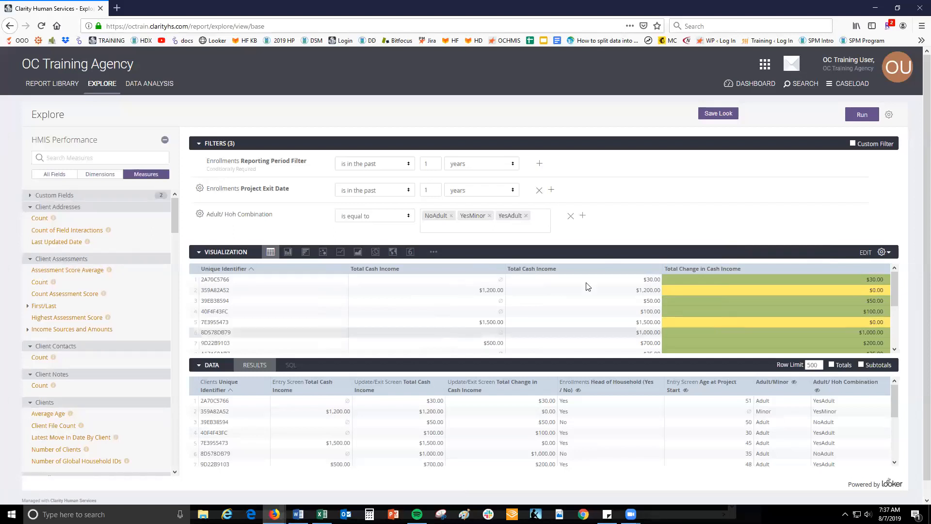
pyautogui.scroll(-2, 892, 290)
pyautogui.scroll(-3, 897, 301)
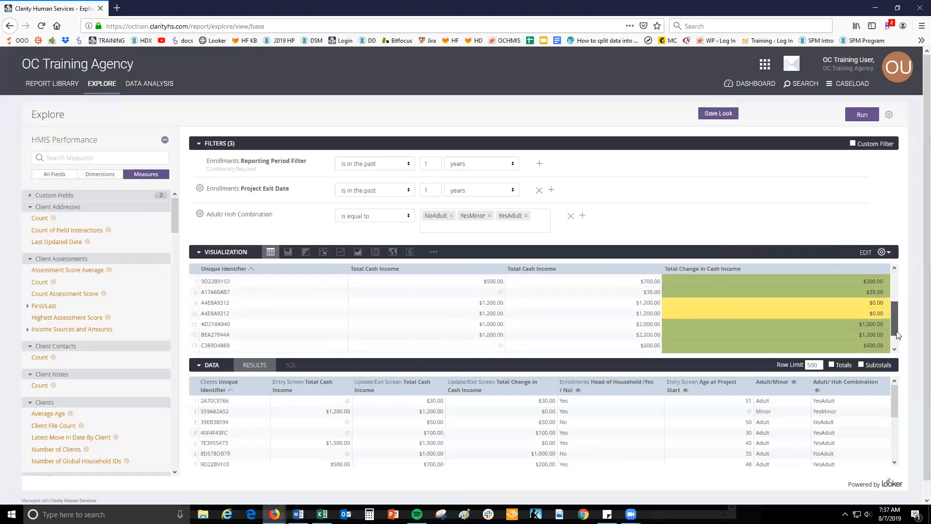
pyautogui.scroll(3, 860, 340)
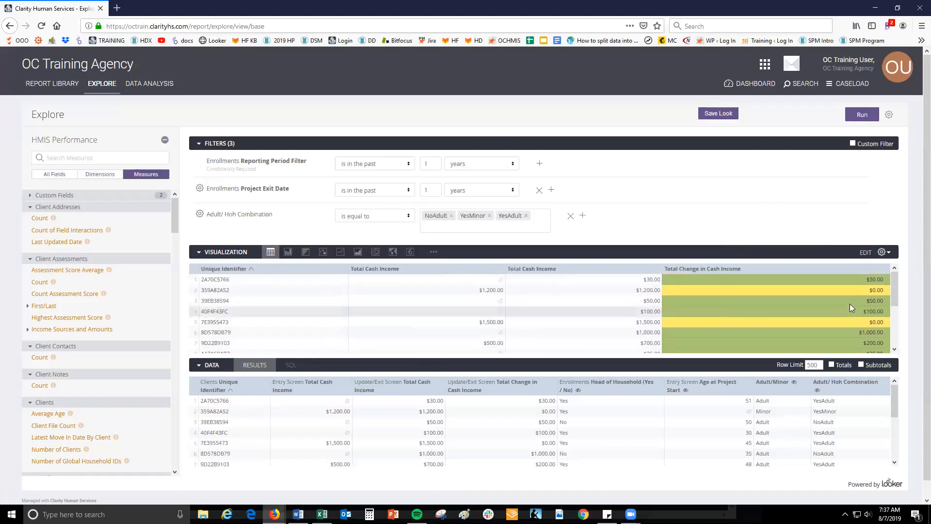
# - Delete the "Equal to 0" conditional formatting rule from the table visualization and close the visualization settings
pyautogui.scroll(-3, 864, 330)
pyautogui.scroll(-1, 866, 338)
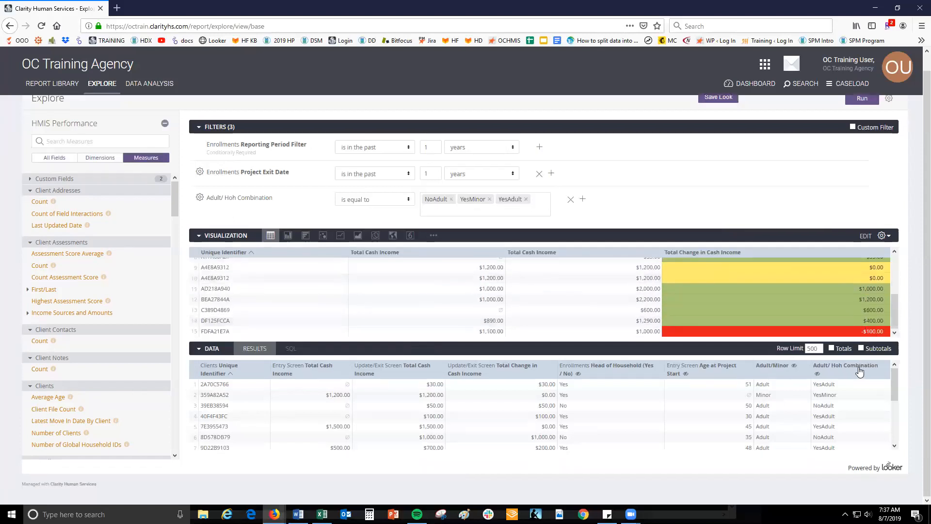
pyautogui.scroll(1, 825, 306)
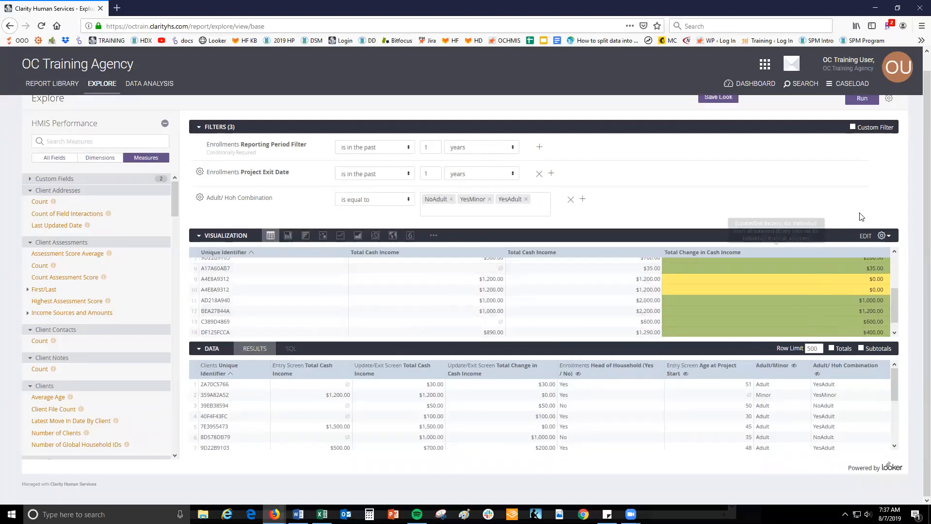
pyautogui.click(884, 236)
pyautogui.click(874, 252)
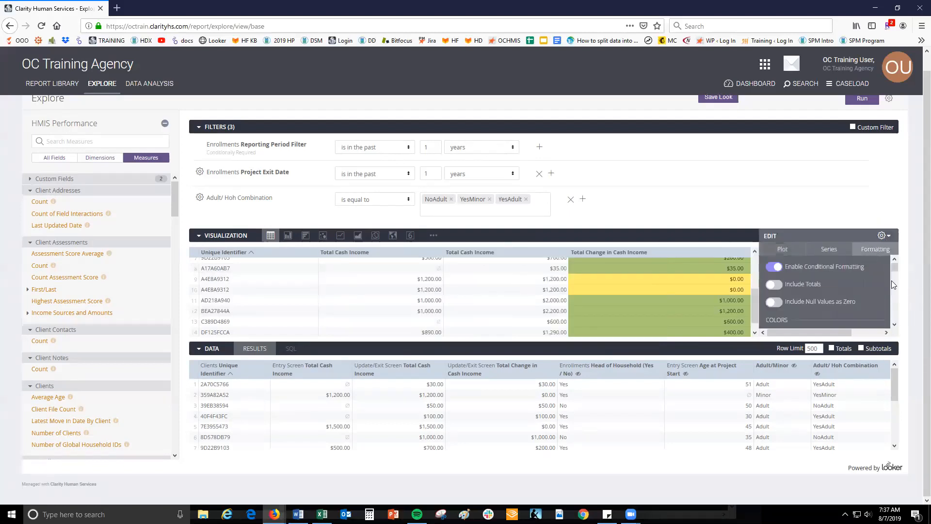
pyautogui.moveTo(896, 268); pyautogui.dragTo(896, 321)
pyautogui.scroll(1, 874, 309)
pyautogui.scroll(5, 874, 309)
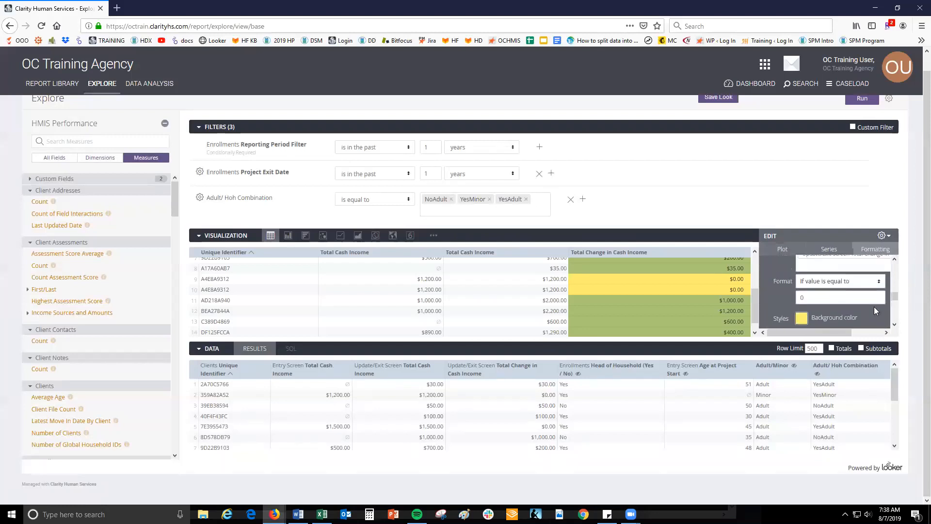
pyautogui.scroll(1, 873, 306)
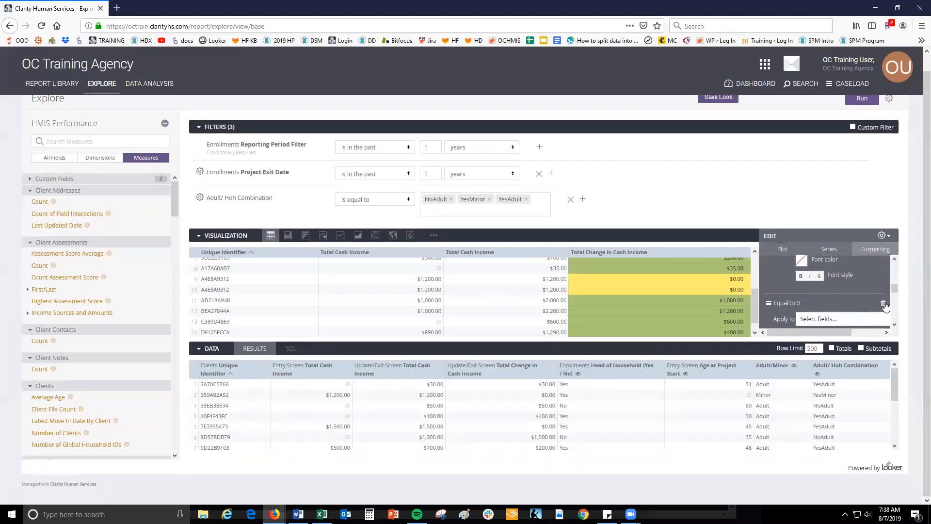
pyautogui.click(883, 304)
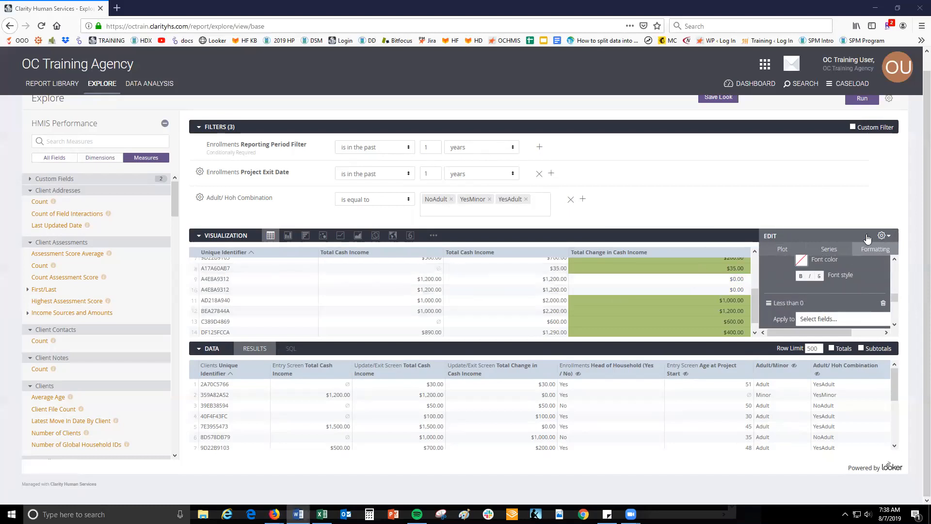
pyautogui.click(848, 235)
pyautogui.scroll(-1, 720, 299)
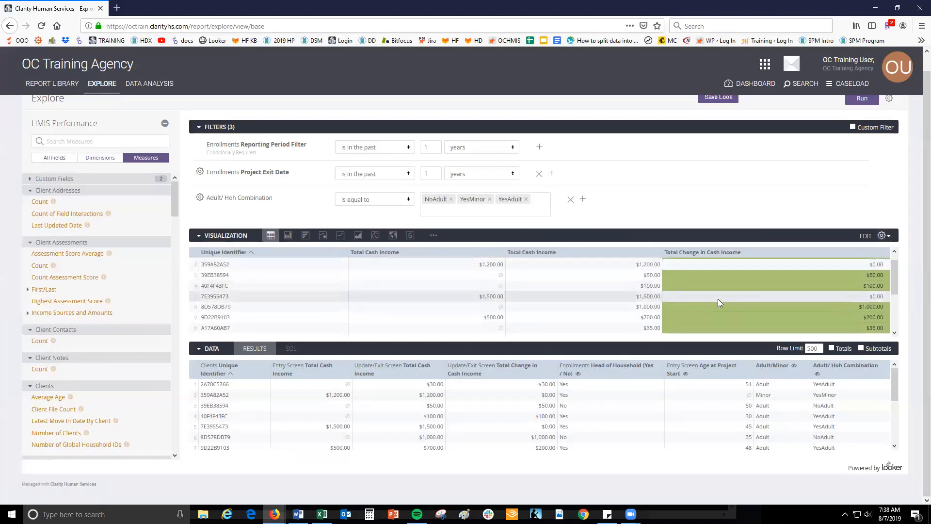